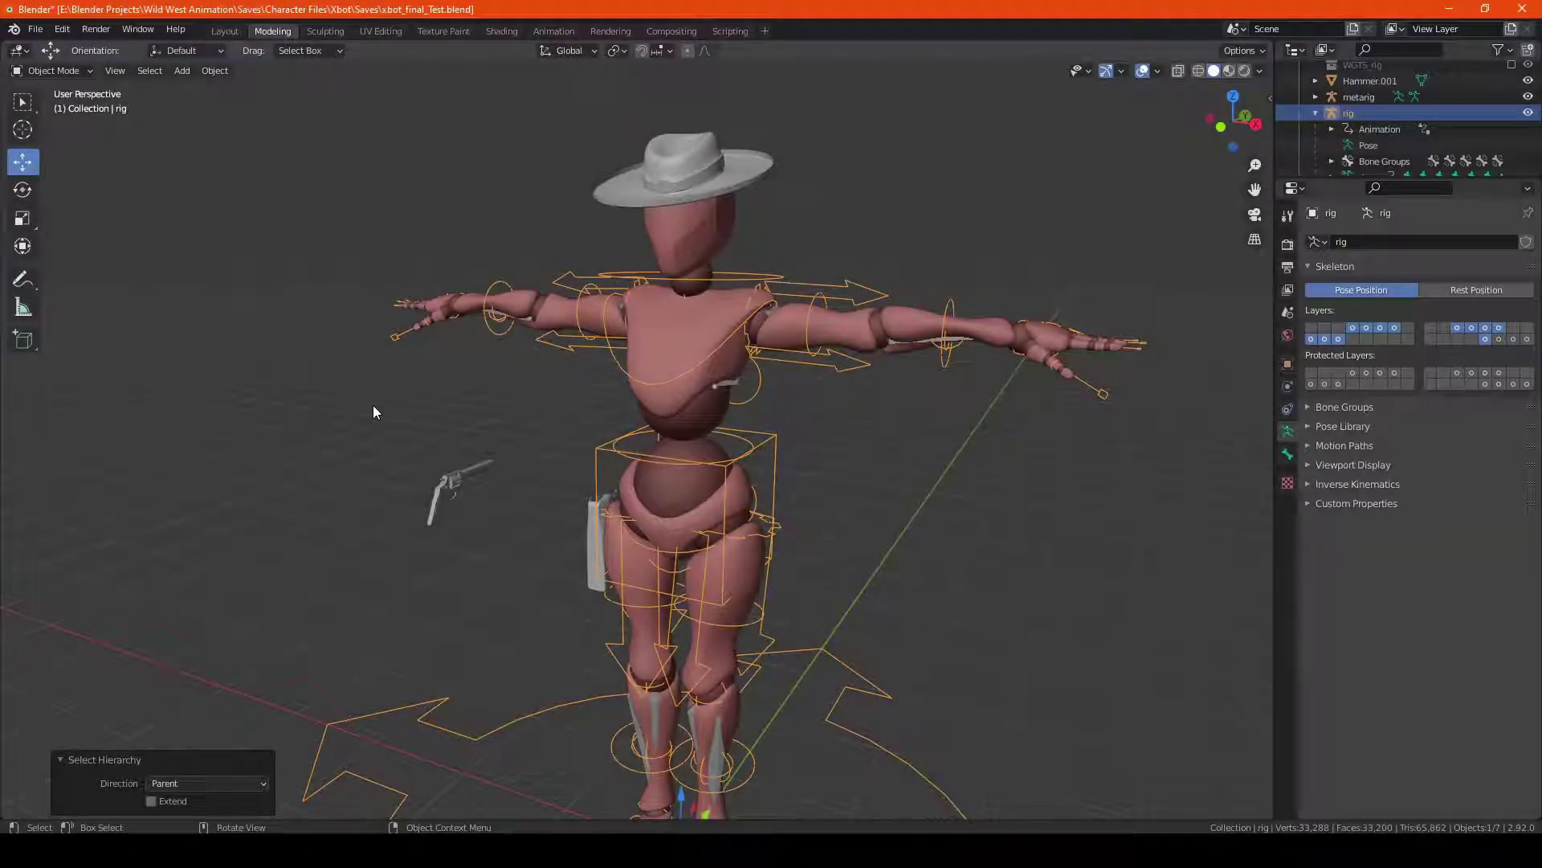
- Examine the character, the revolver and the metarig armature from several angles
click(376, 408)
click(456, 474)
shift+middle_drag(362, 586, 384, 526)
drag(293, 367, 496, 522)
middle_drag(520, 389, 874, 259)
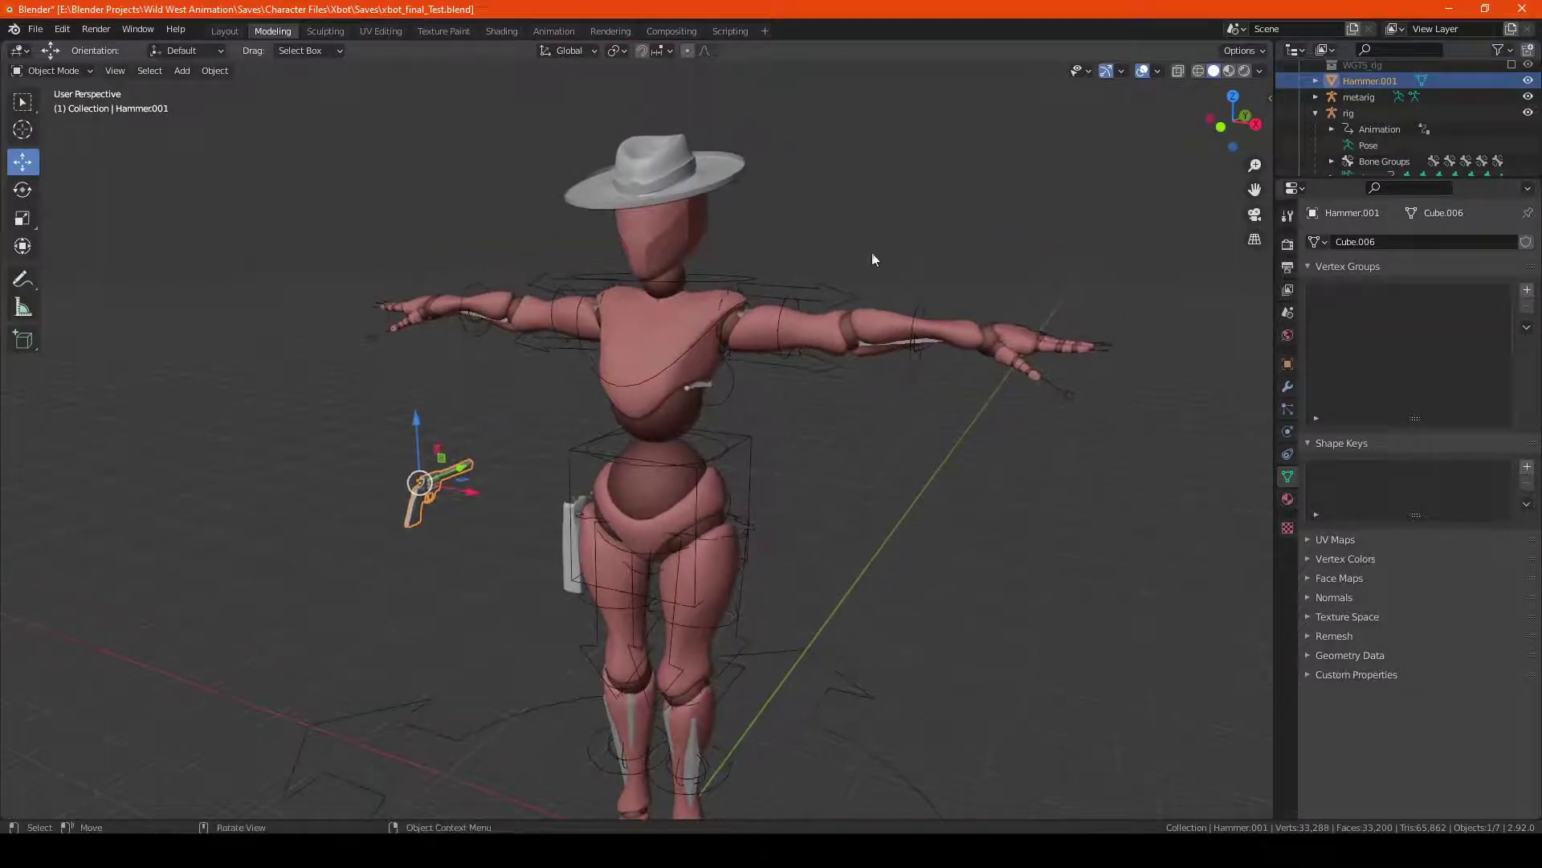
click(797, 292)
middle_drag(797, 293, 582, 421)
click(831, 512)
mouse_move(832, 513)
middle_down()
mouse_move(764, 374)
mouse_move(837, 367)
mouse_move(696, 366)
mouse_move(885, 373)
mouse_move(855, 398)
middle_up()
click(758, 355)
click(758, 355)
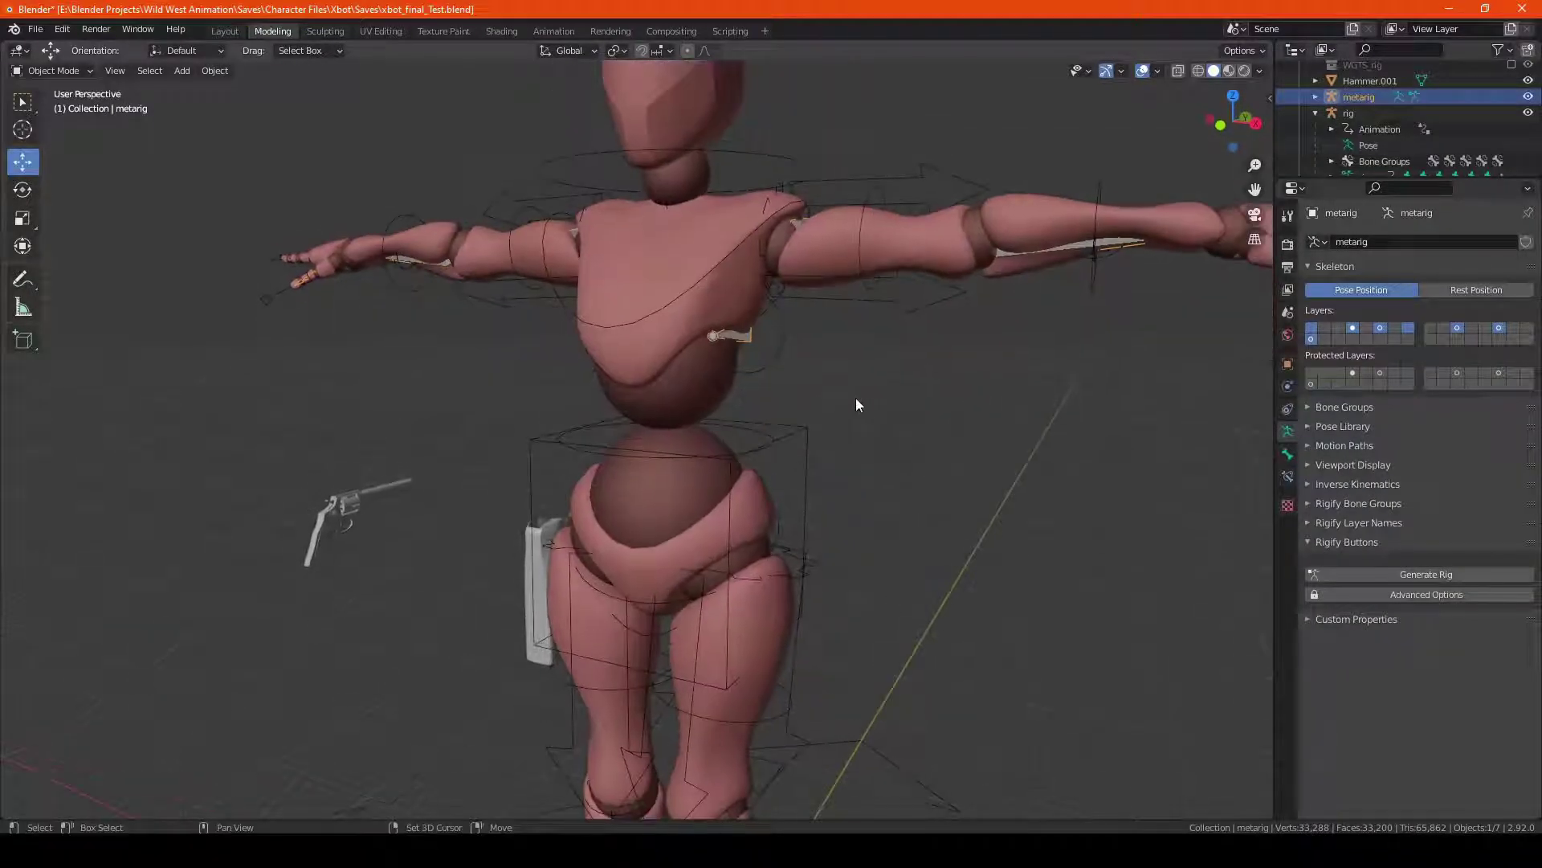
key(shift+a)
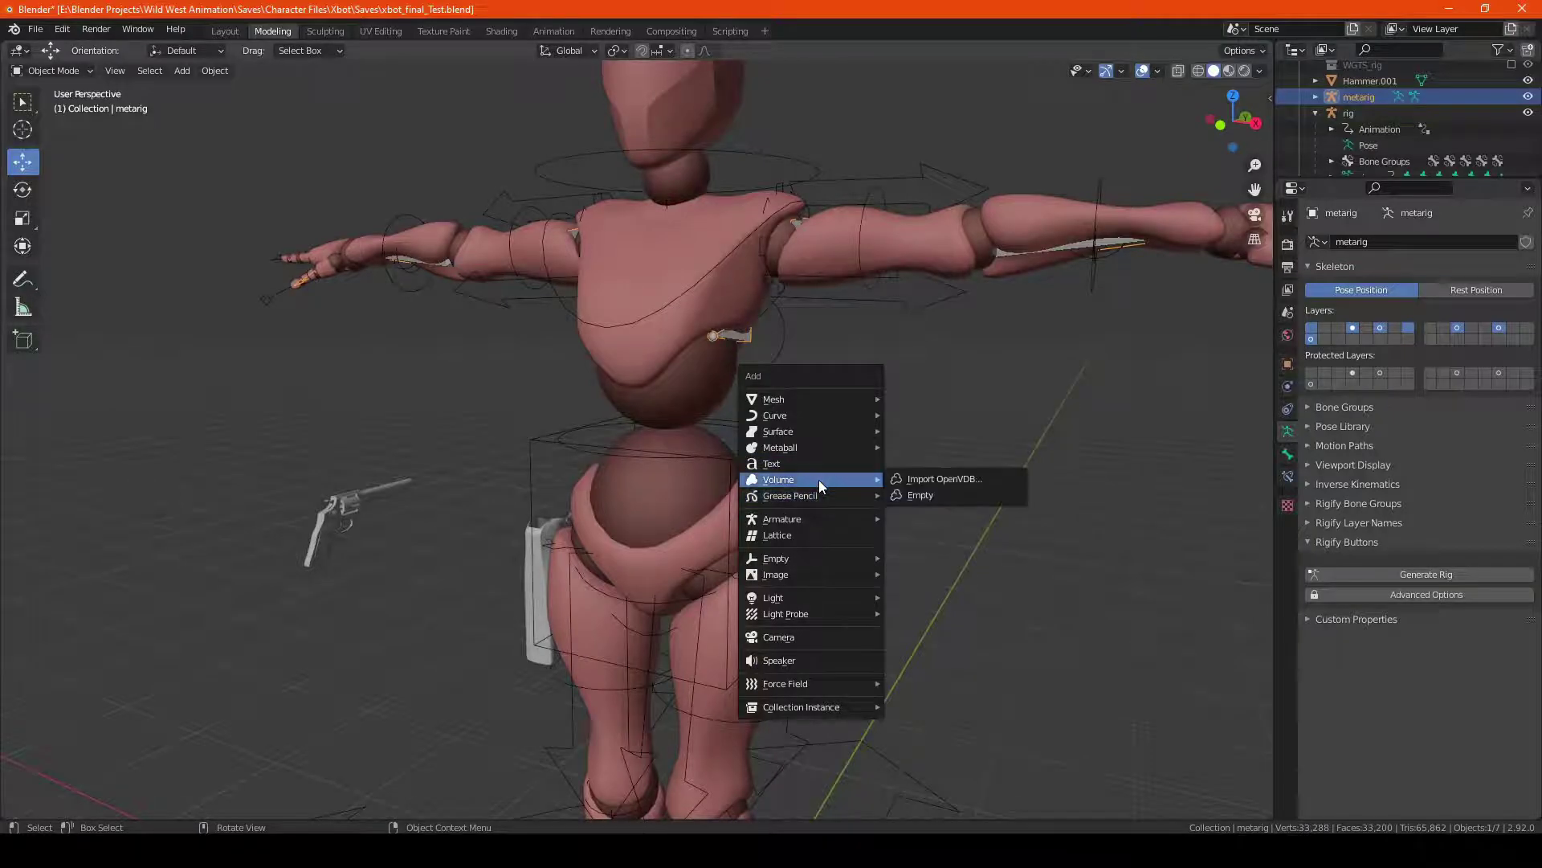
mouse_move(821, 519)
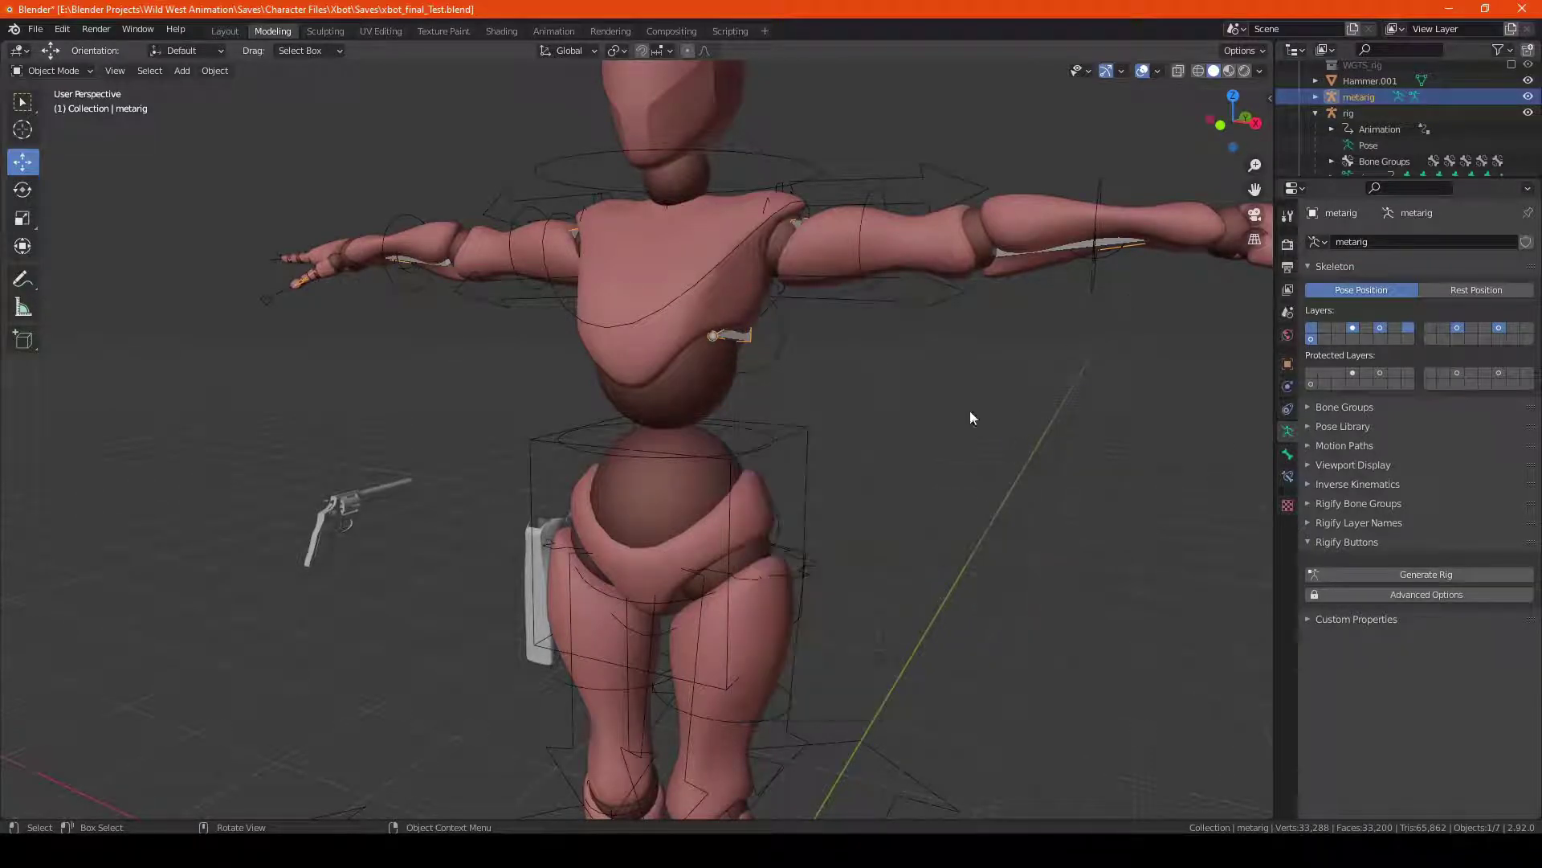
middle_drag(970, 411, 883, 400)
click(1473, 572)
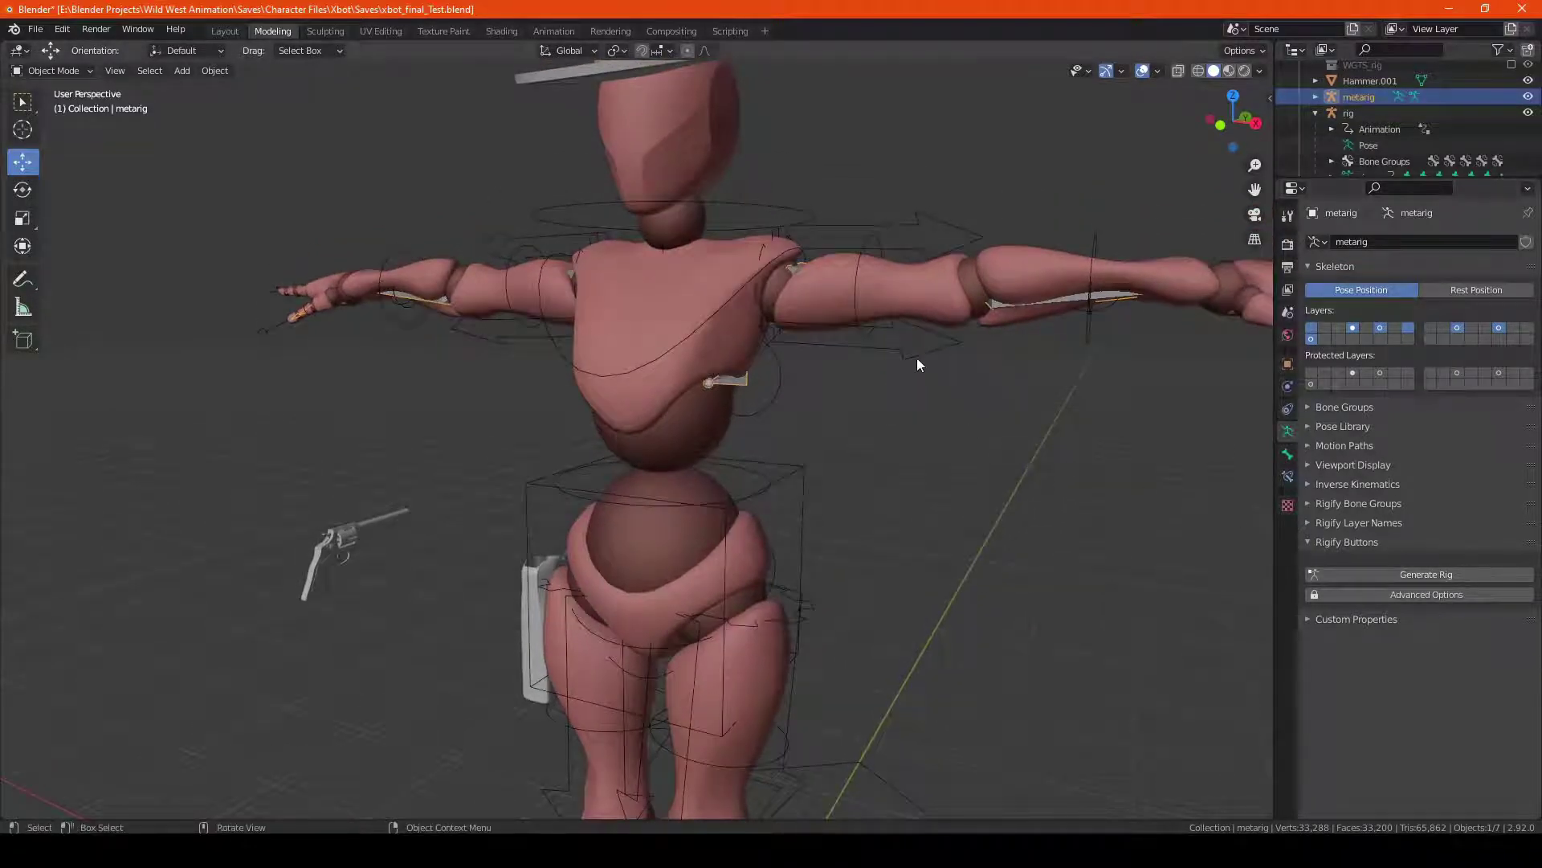
- Parent the character's body, cowboy hat, holster and revolver to the rig with automatic weights
middle_drag(805, 291, 691, 269)
scroll(737, 514, down, 1)
scroll(744, 306, down, 1)
click(444, 403)
click(689, 207)
shift+click(665, 128)
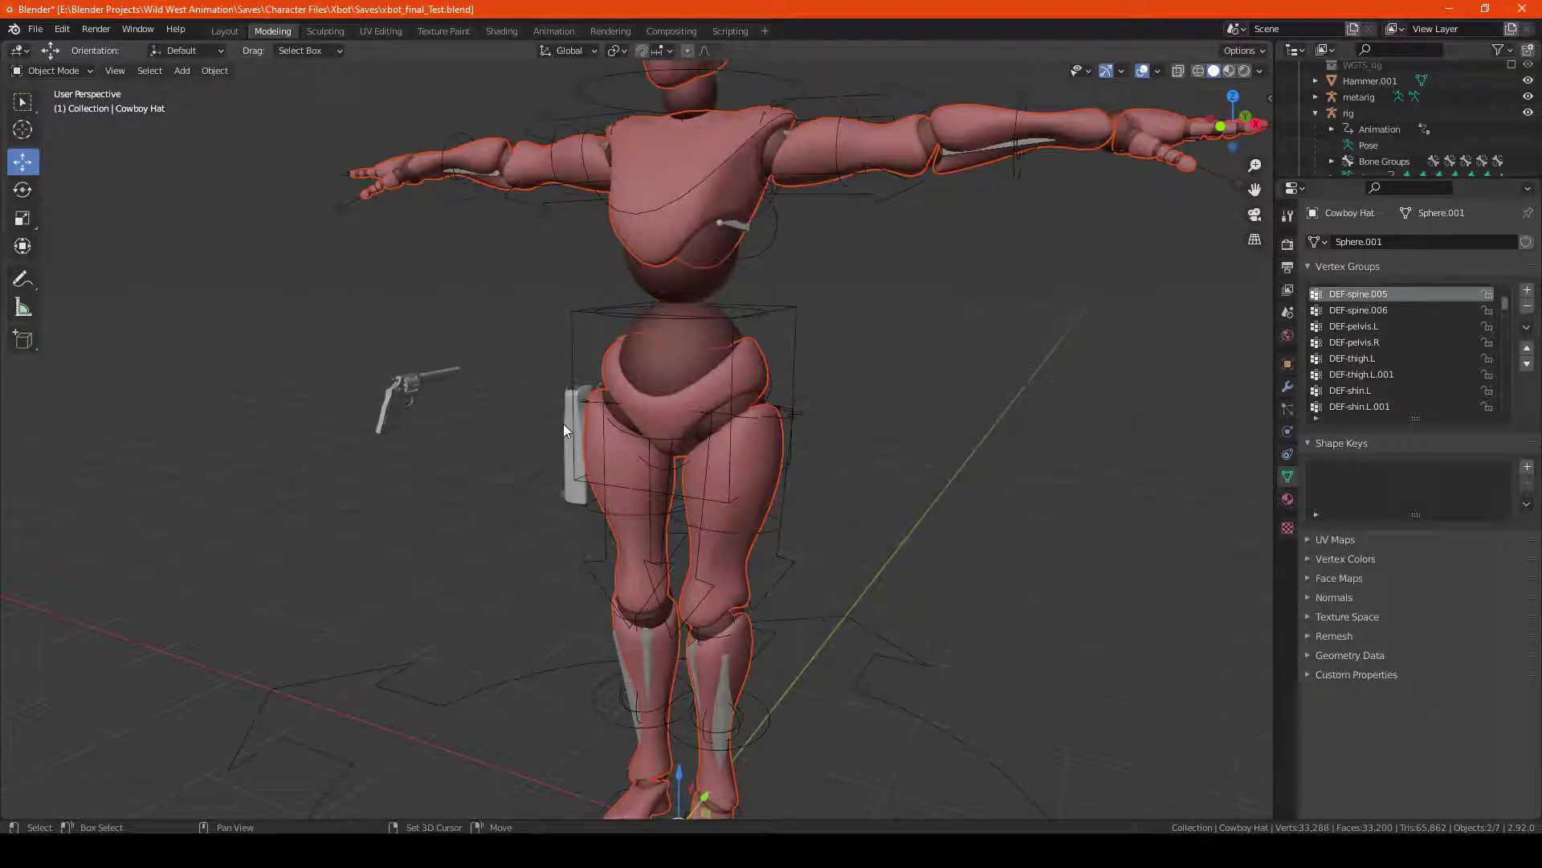
shift+click(565, 423)
shift+click(419, 384)
middle_drag(419, 384, 842, 412)
shift+click(711, 459)
shift+click(833, 653)
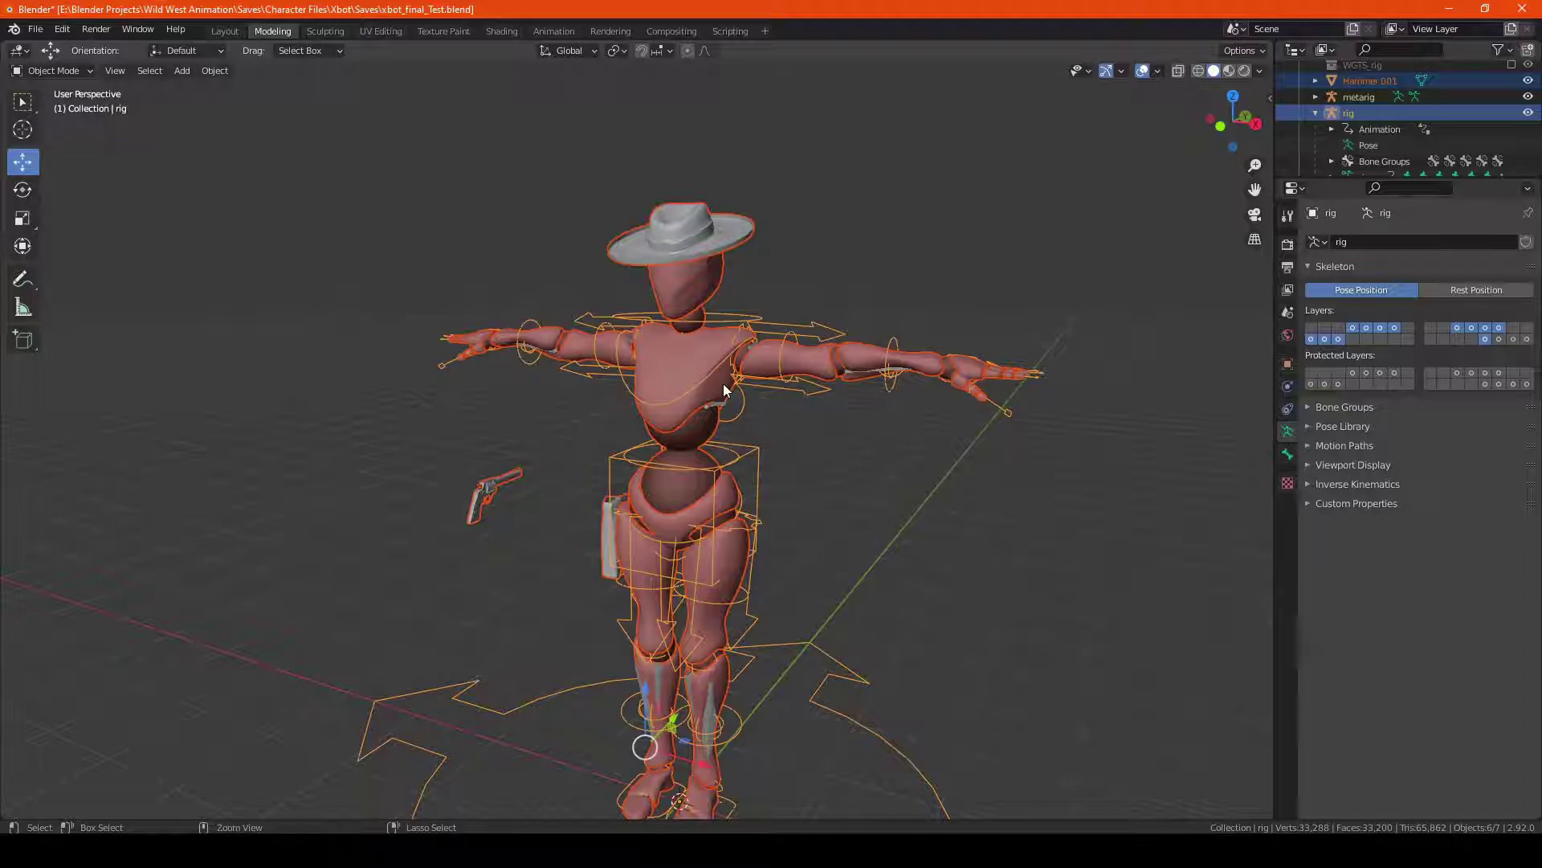
key(ctrl+p)
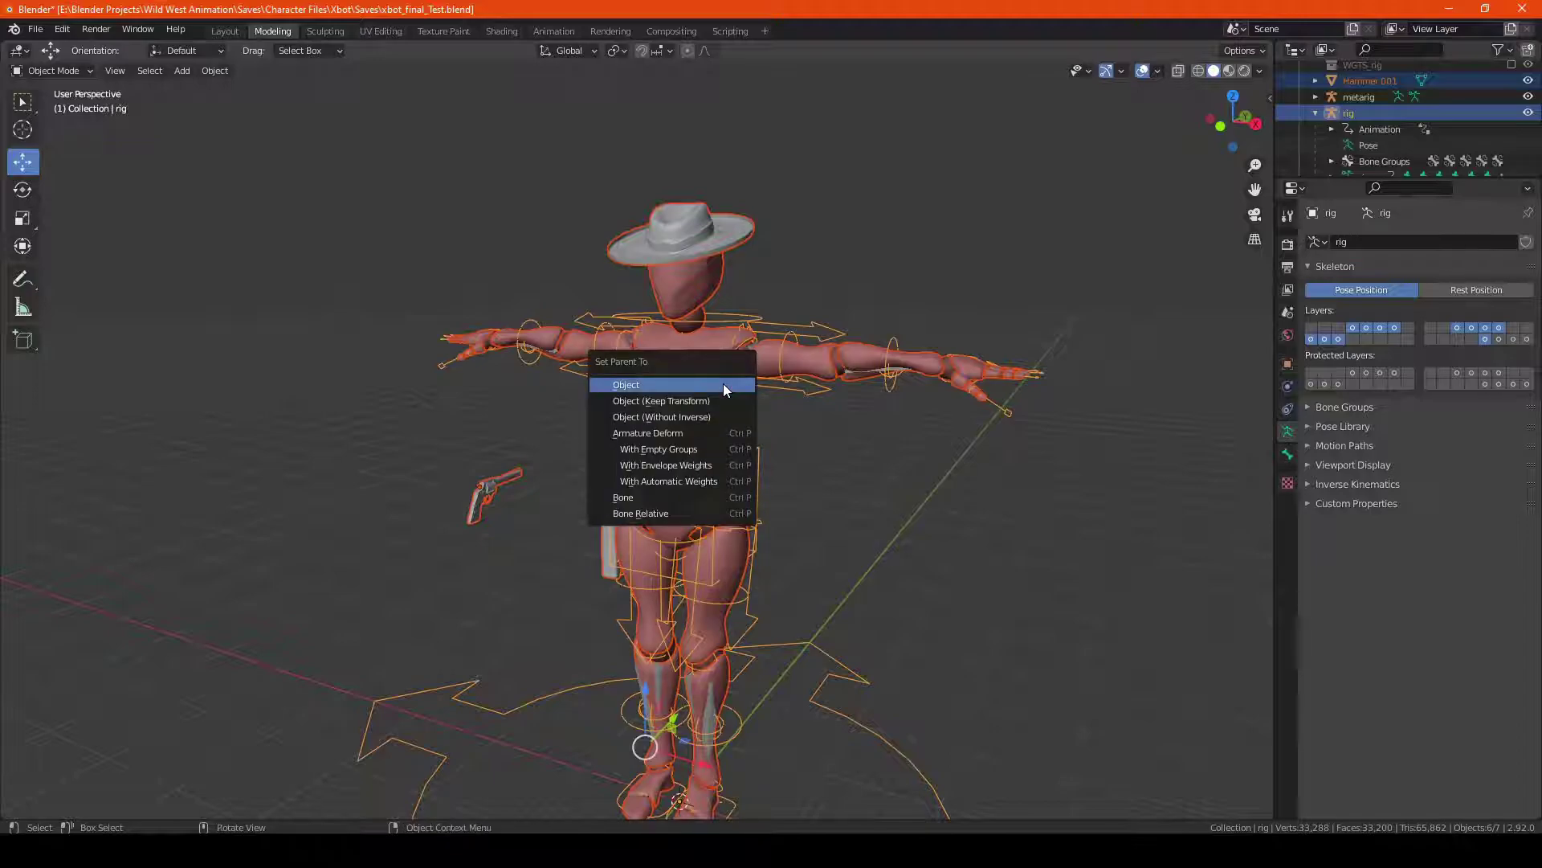
click(703, 482)
middle_drag(789, 484, 789, 587)
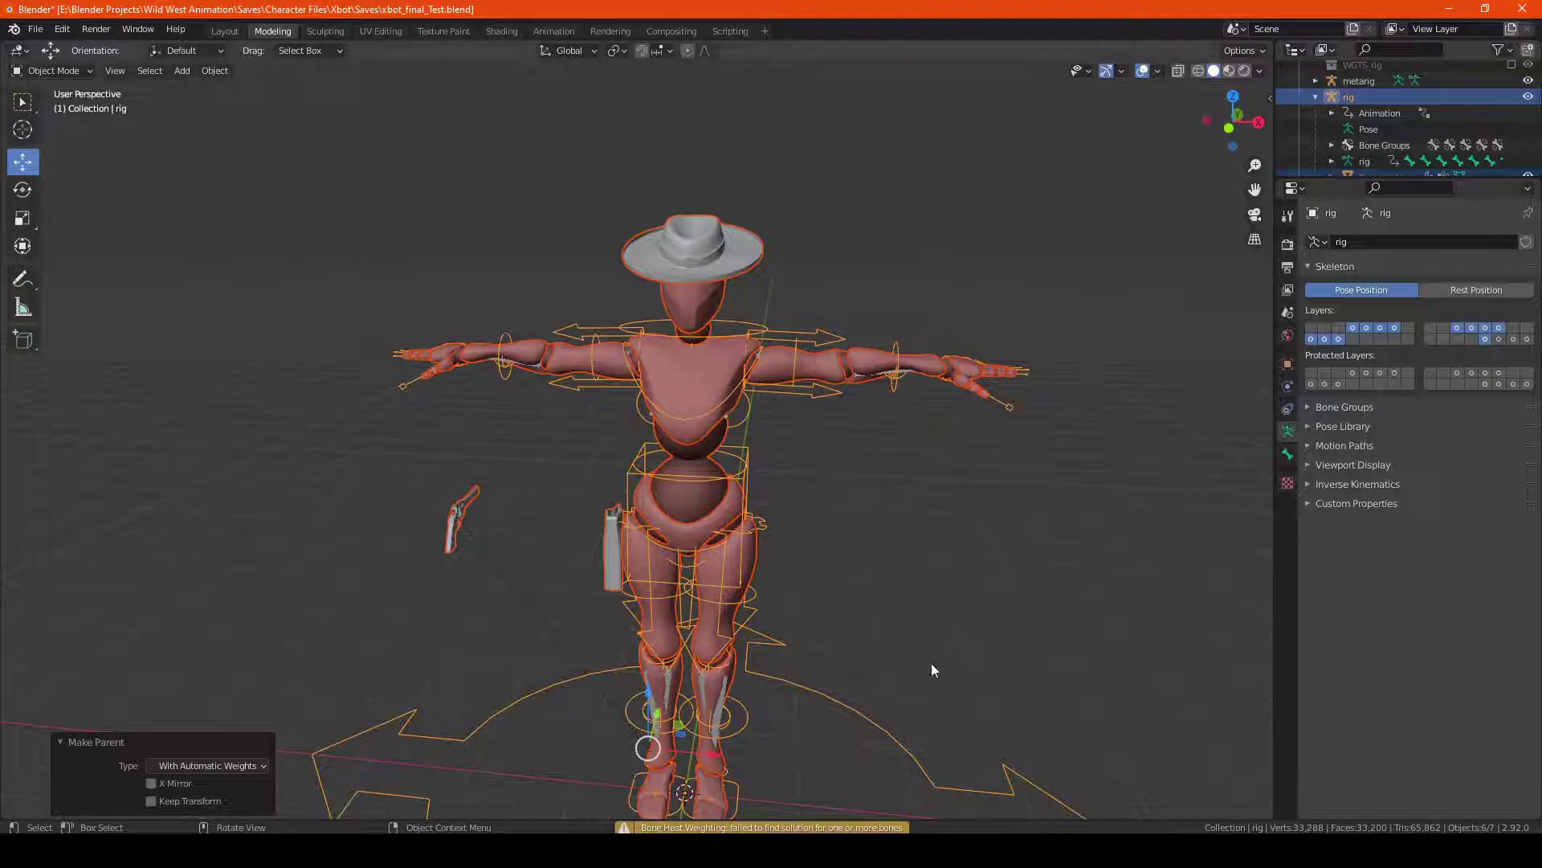
- Select the rig and switch it to Pose Mode
middle_drag(931, 662, 978, 450)
click(633, 378)
shift+middle_drag(564, 451, 522, 474)
shift+middle_drag(783, 356, 723, 447)
click(725, 274)
scroll(408, 366, up, 4)
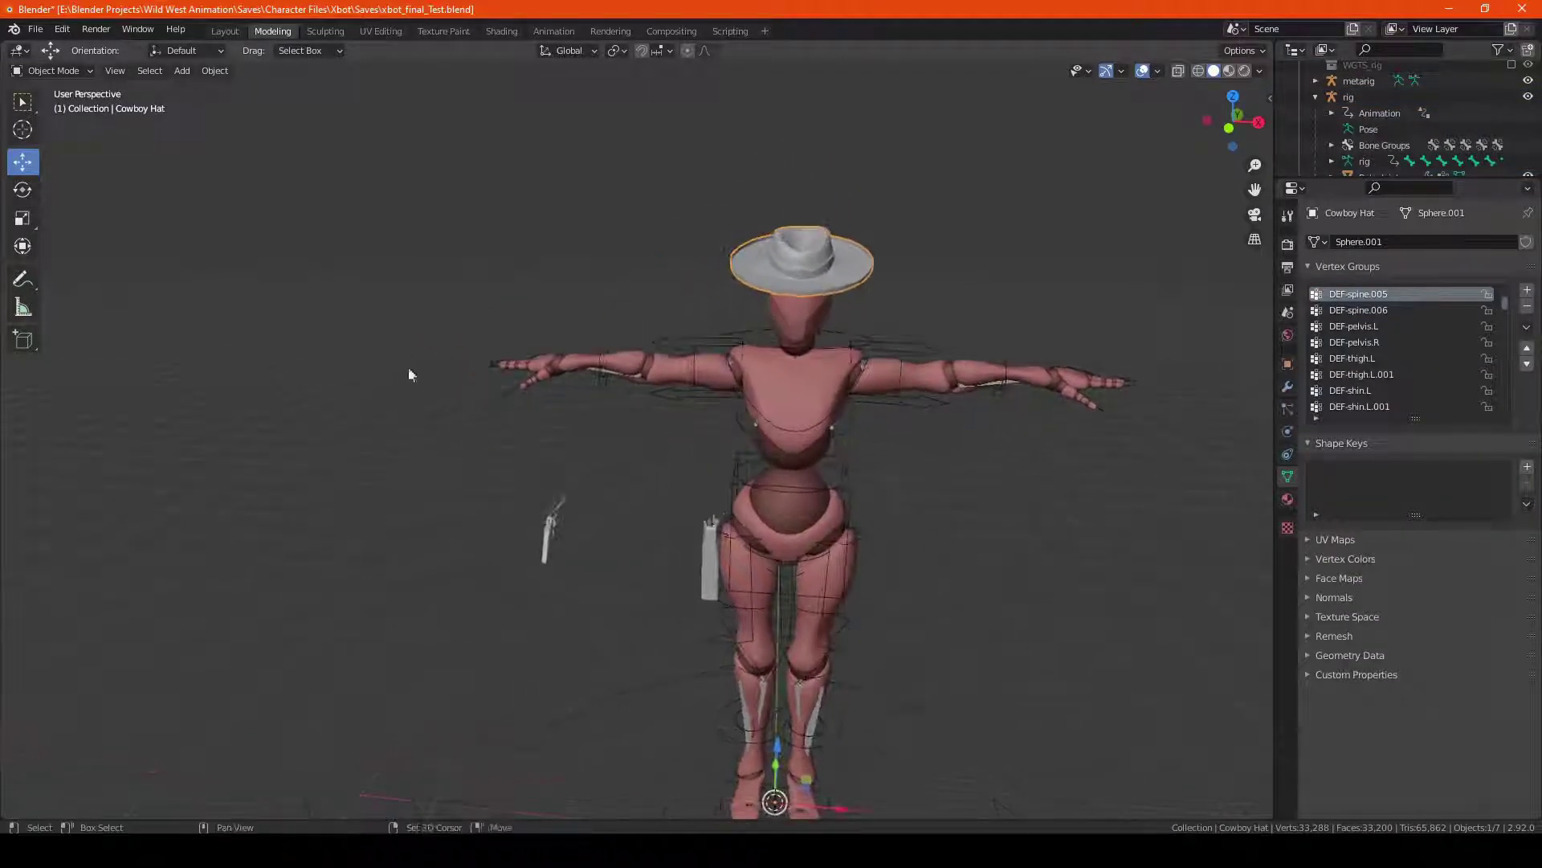
click(499, 312)
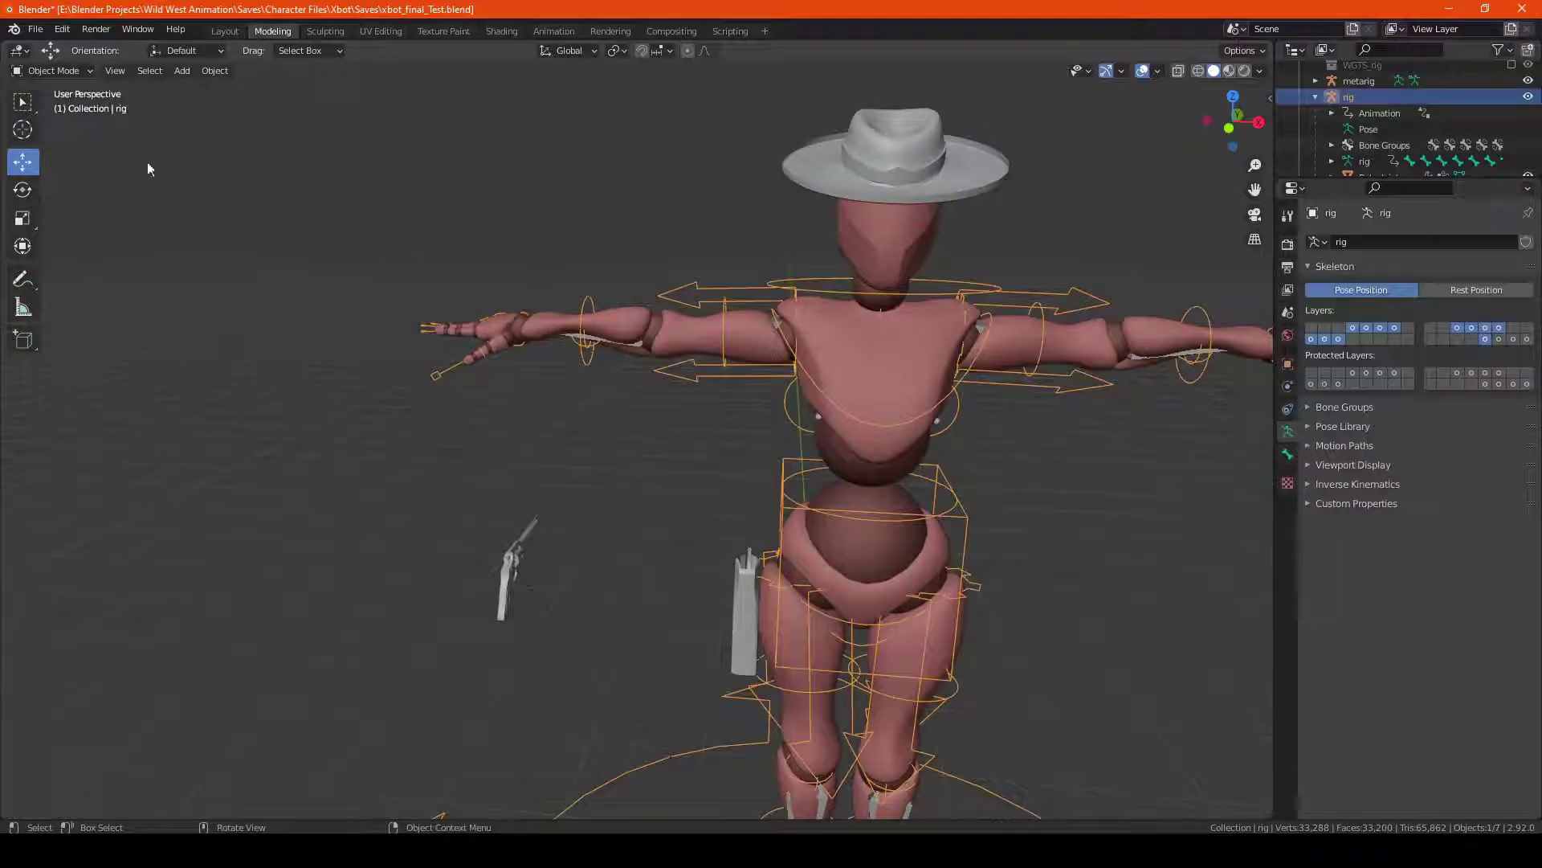
click(52, 70)
click(48, 120)
shift+middle_drag(496, 294, 456, 338)
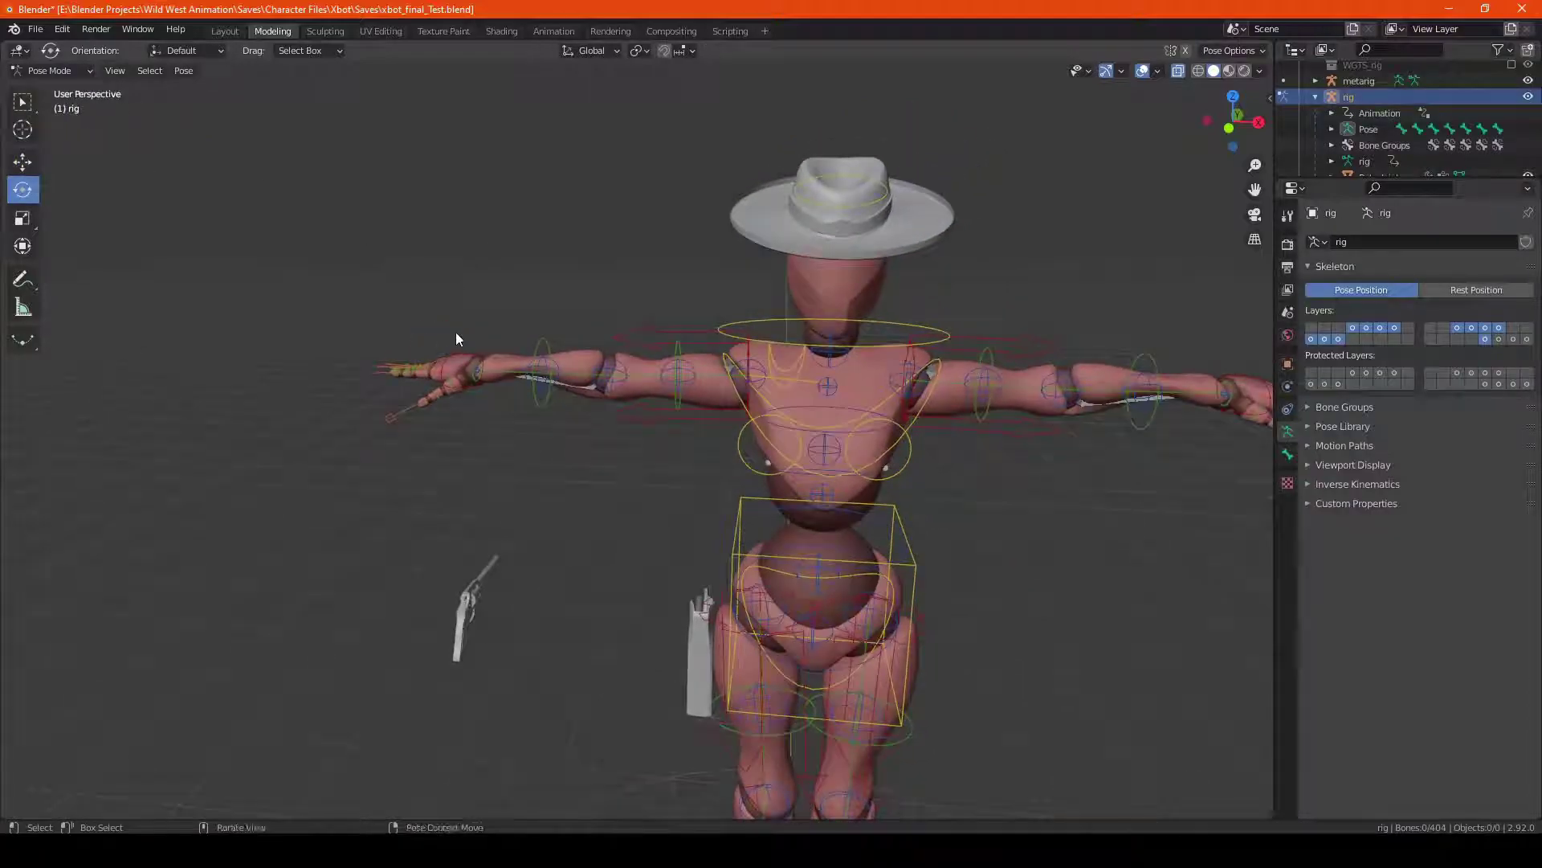
- Try moving the right hand's IK control, undo the move and return to Object Mode
click(510, 355)
click(23, 164)
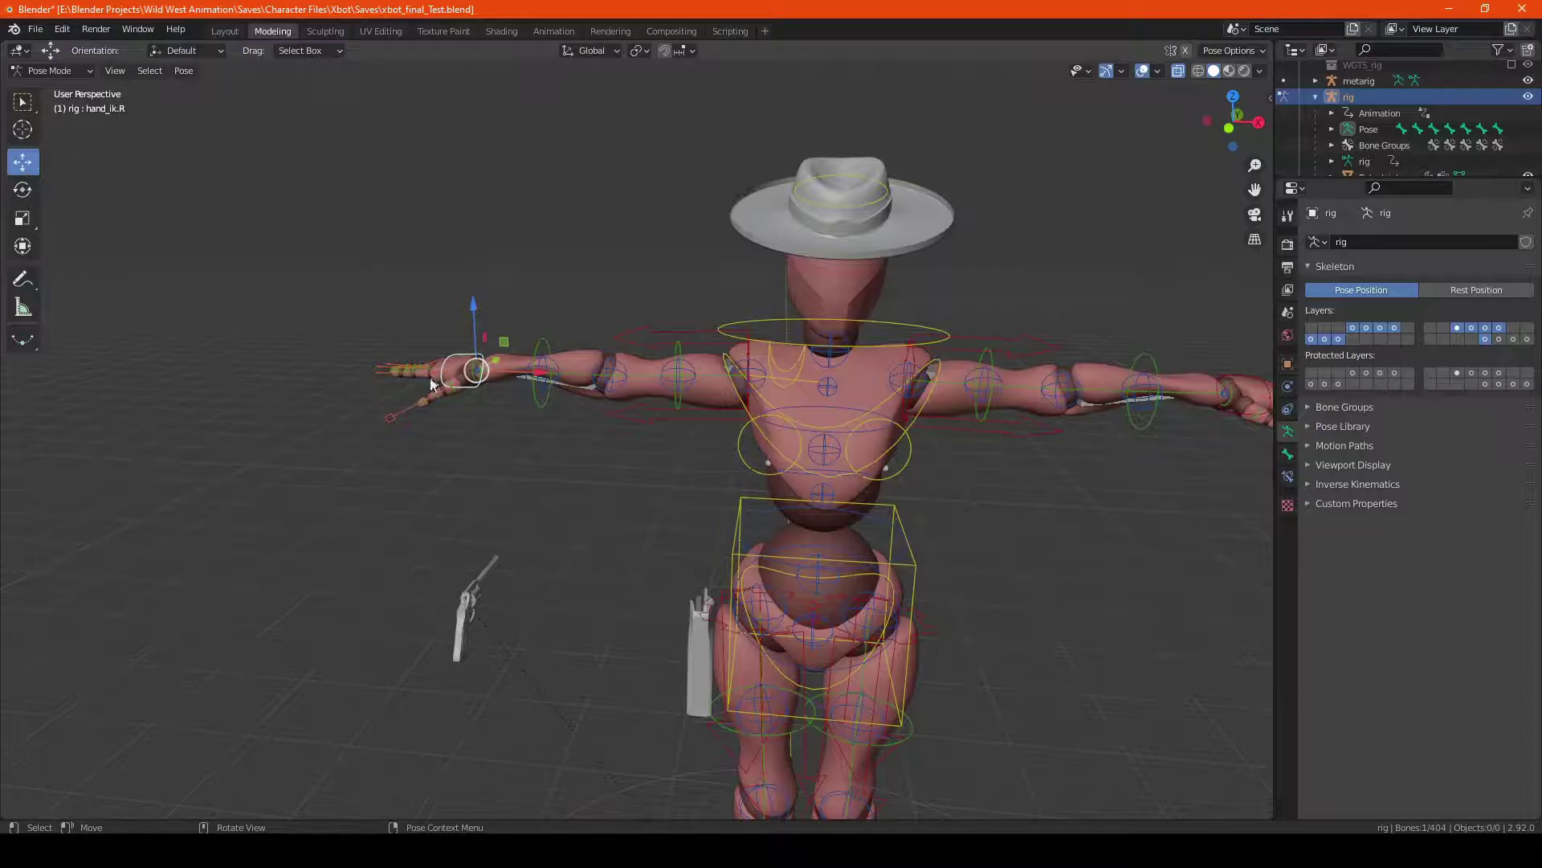
mouse_move(531, 375)
mouse_down()
mouse_move(645, 376)
mouse_move(540, 376)
mouse_up()
key(ctrl+z)
middle_drag(721, 497, 606, 482)
click(48, 71)
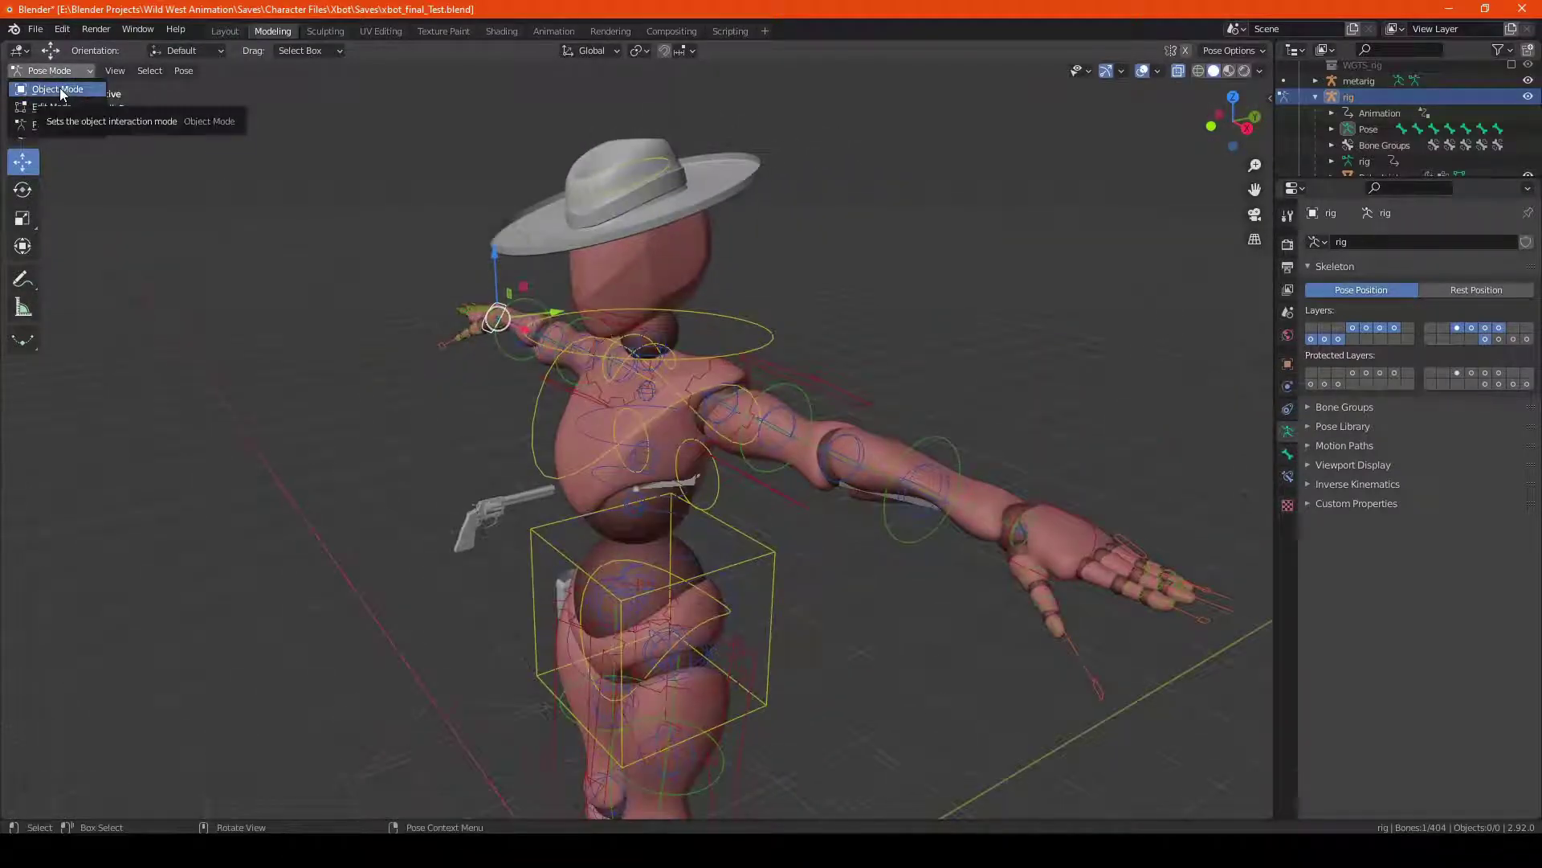
shift+middle_drag(315, 450, 588, 351)
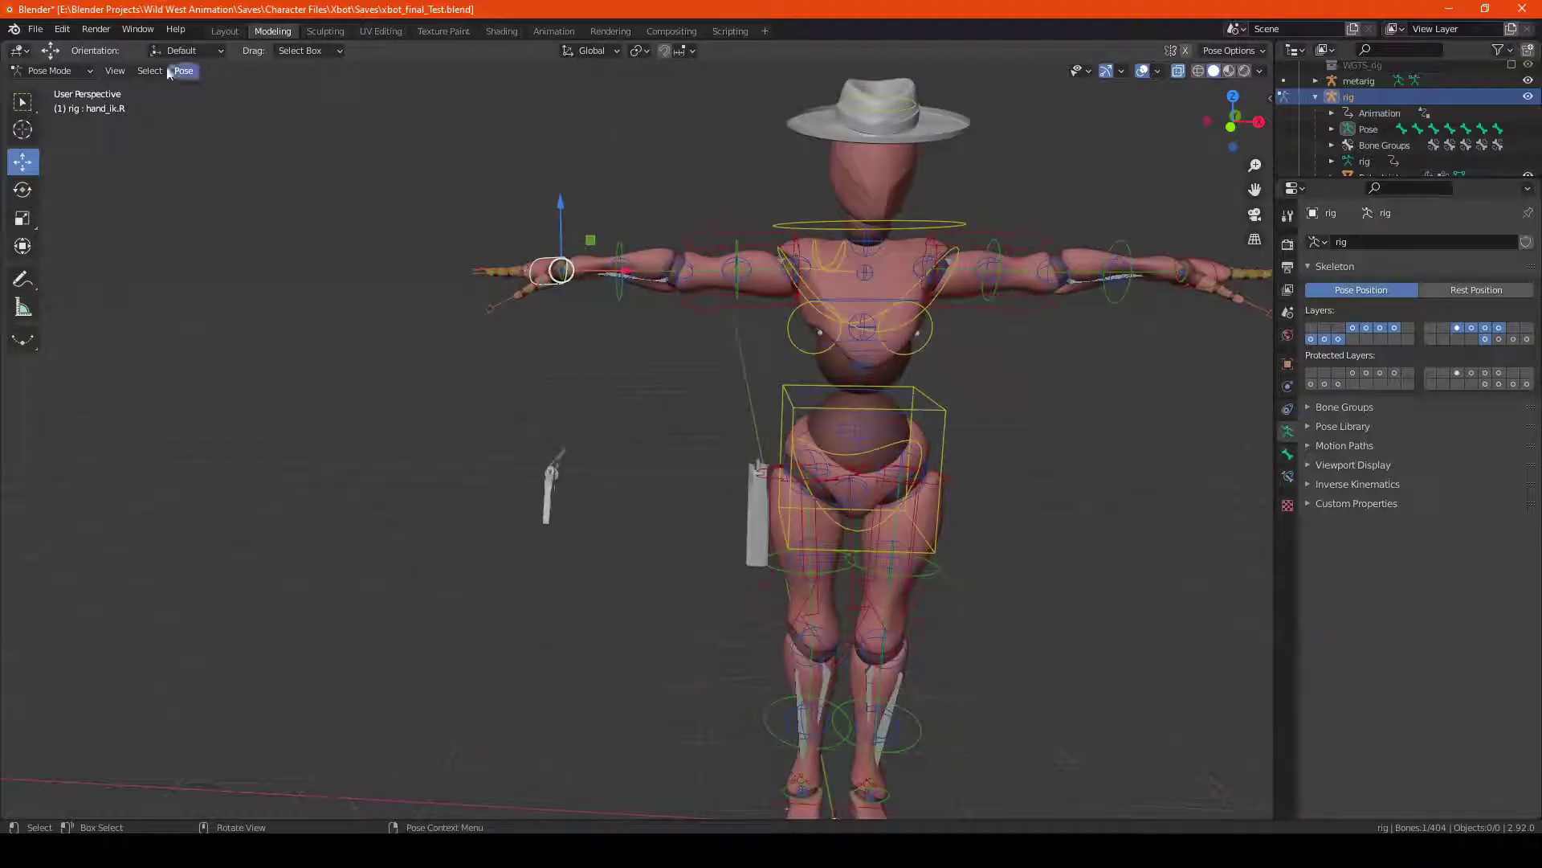
click(50, 71)
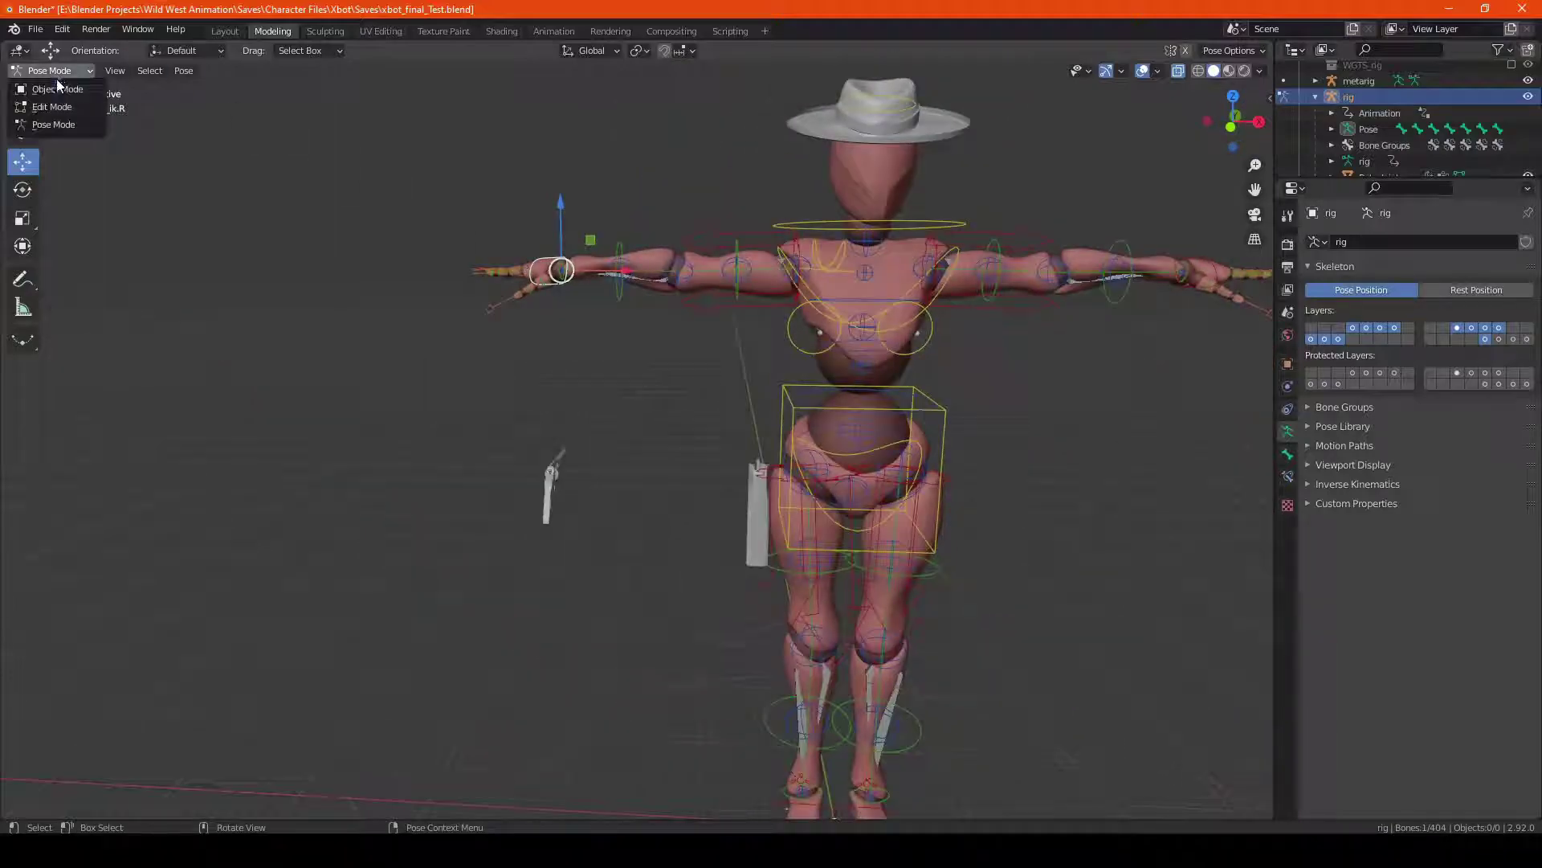
click(54, 86)
- Raise the revolver about 11.18 m along Z to just below the character's right hand
click(455, 500)
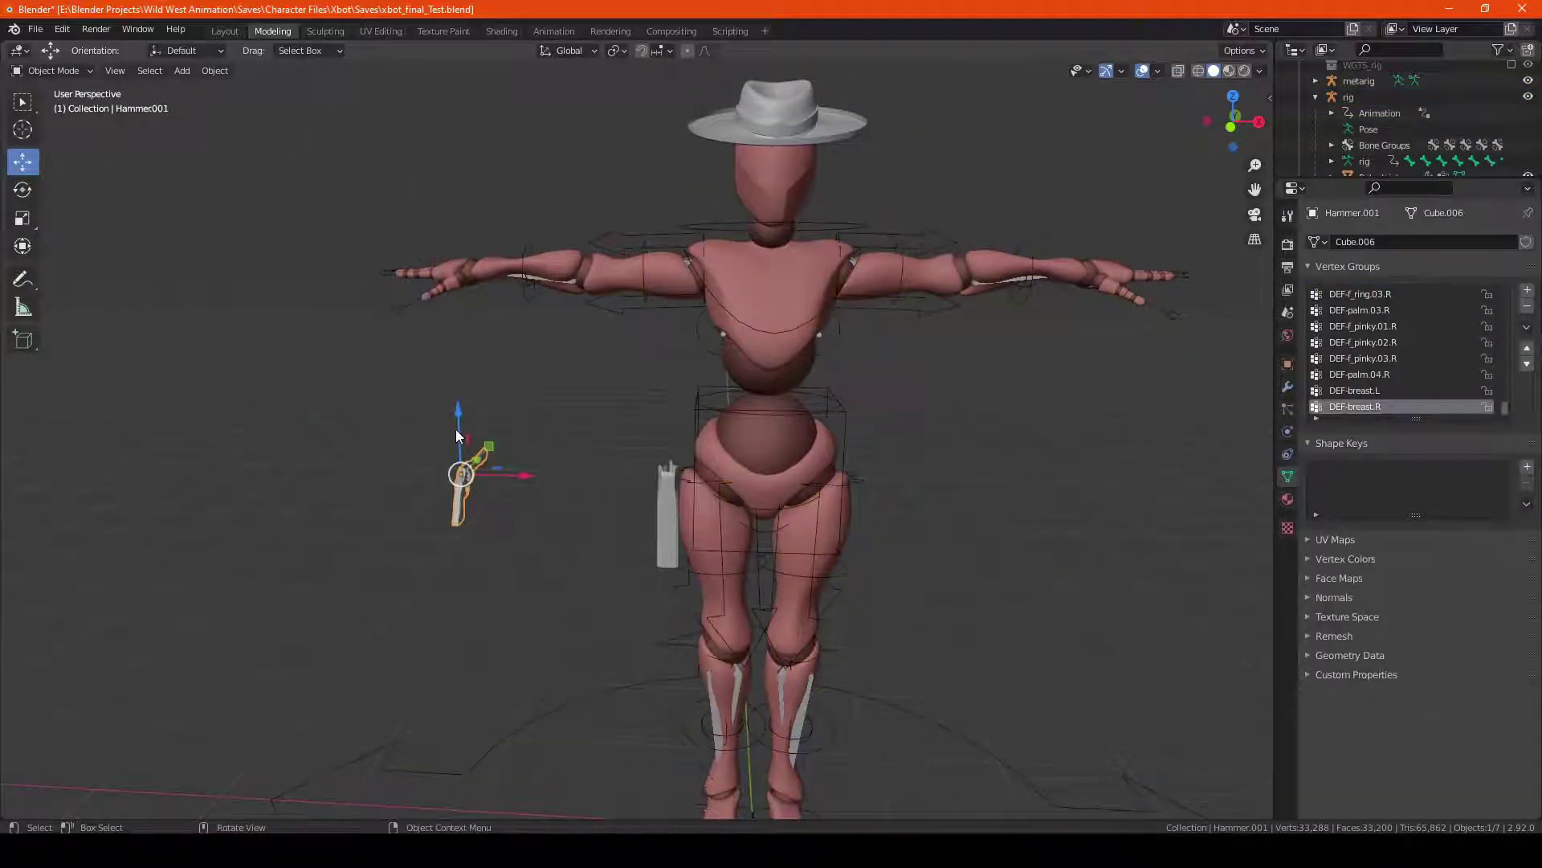
drag(455, 434, 456, 269)
middle_drag(498, 401, 502, 359)
click(1250, 125)
scroll(533, 301, up, 4)
shift+middle_drag(502, 229, 586, 379)
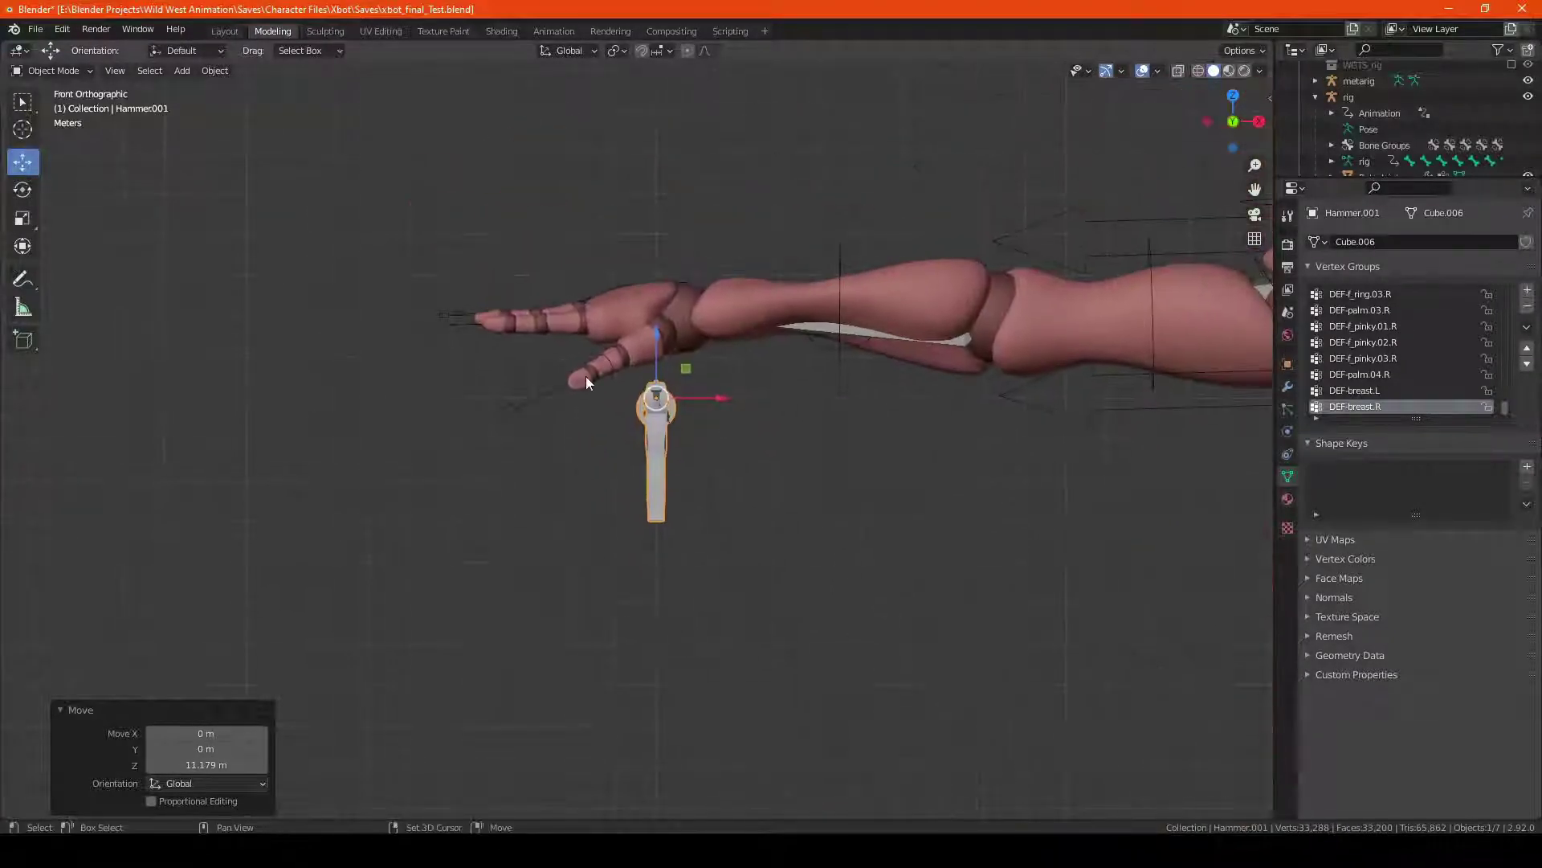
- Roughly rotate the revolver so its barrel points along the right hand's fingers, ending with about -9.2° around X
key(shift+space)
click(560, 395)
drag(617, 409, 643, 339)
drag(656, 438, 656, 422)
- Set the revolver's rotation to X 90°, Y -90° and Z 0°
click(1288, 364)
drag(1449, 358, 1441, 359)
click(1441, 360)
key(BackSpace)
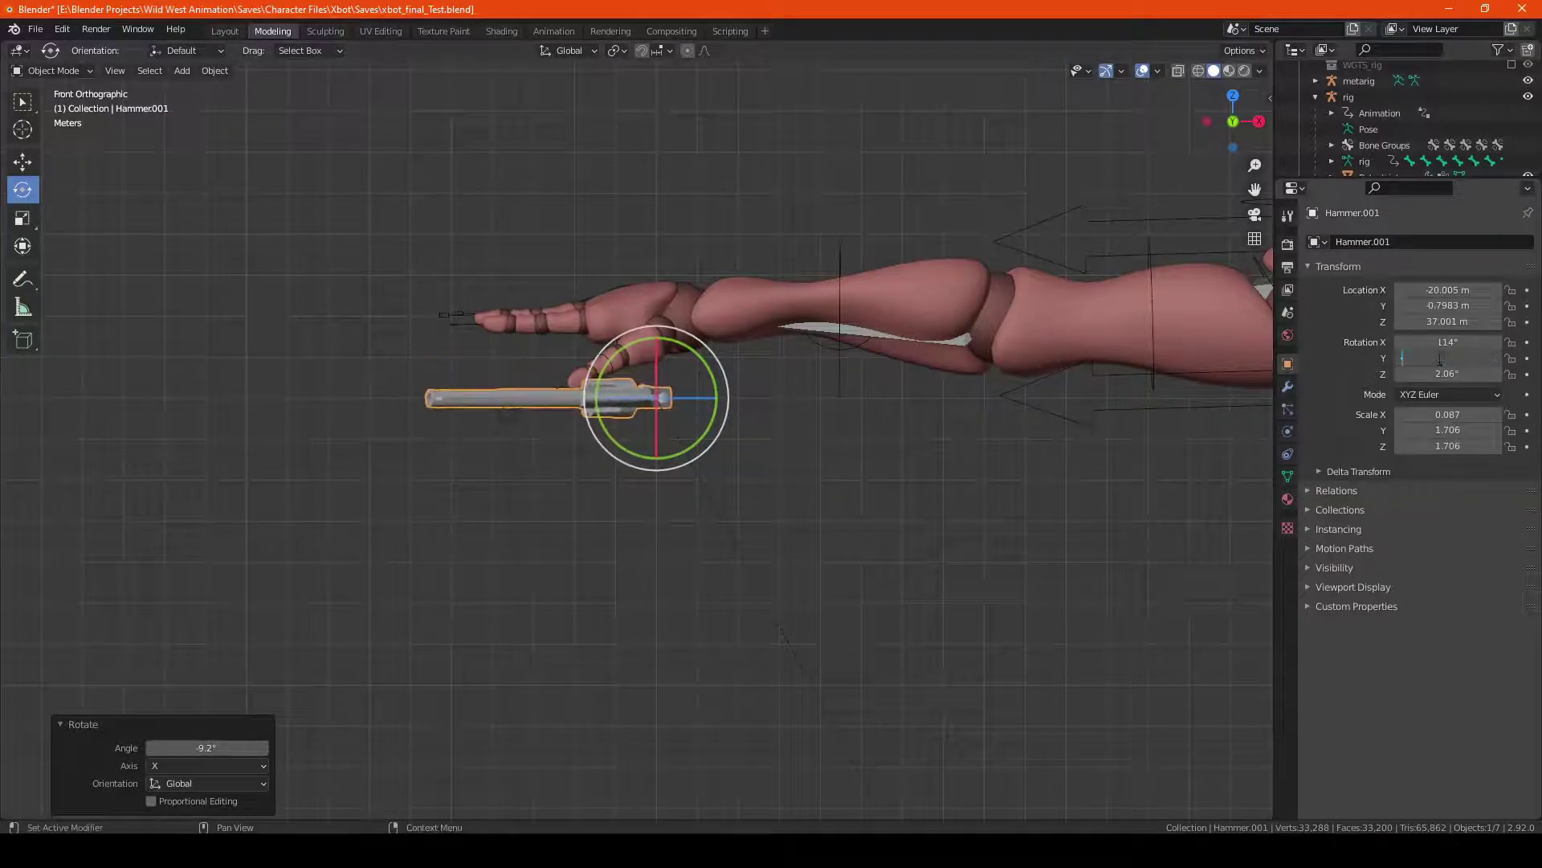
text(-90)
click(1446, 342)
text(90)
click(1446, 374)
text(0)
- Move the revolver toward the character's right hand, lining it up from above and raising it closer to the palm
mouse_move(514, 378)
middle_down()
mouse_move(692, 451)
mouse_move(530, 402)
middle_up()
click(23, 162)
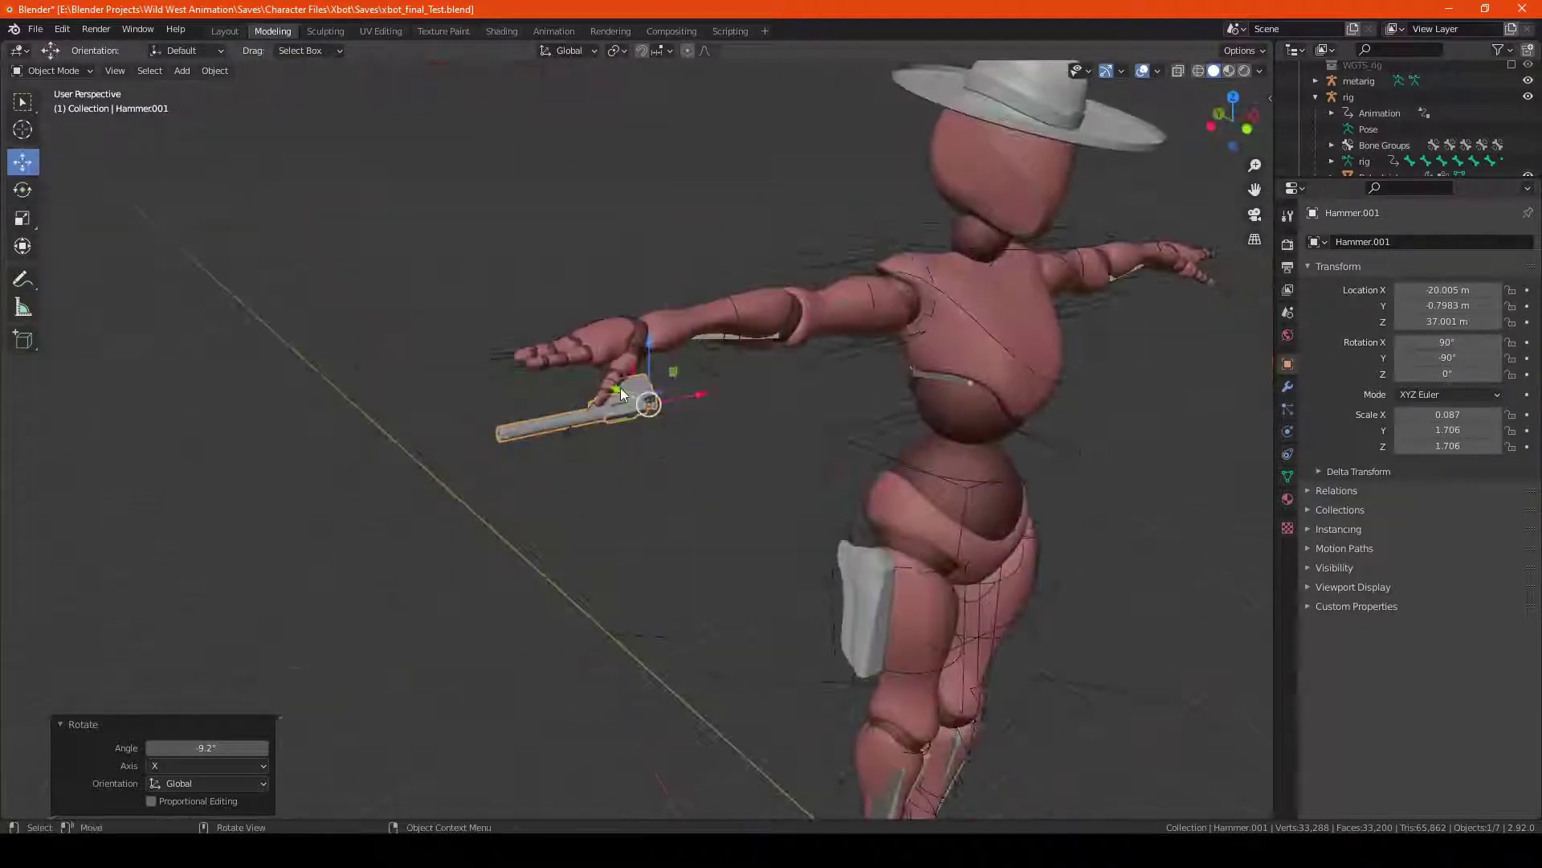
key(KP_7)
drag(621, 393, 604, 442)
drag(652, 501, 584, 500)
middle_drag(575, 506, 633, 354)
drag(633, 348, 633, 313)
- Fine-tune the revolver's position under the right palm to about X -21.92 m, Y -0.50 m, Z 38.28 m
scroll(683, 386, up, 1)
middle_drag(788, 434, 682, 394)
scroll(739, 406, up, 3)
drag(668, 378, 659, 378)
drag(598, 315, 598, 299)
middle_drag(598, 353, 465, 375)
scroll(797, 461, down, 4)
scroll(797, 460, down, 2)
middle_drag(797, 460, 748, 454)
middle_drag(574, 438, 624, 451)
scroll(563, 438, up, 3)
middle_drag(506, 426, 616, 477)
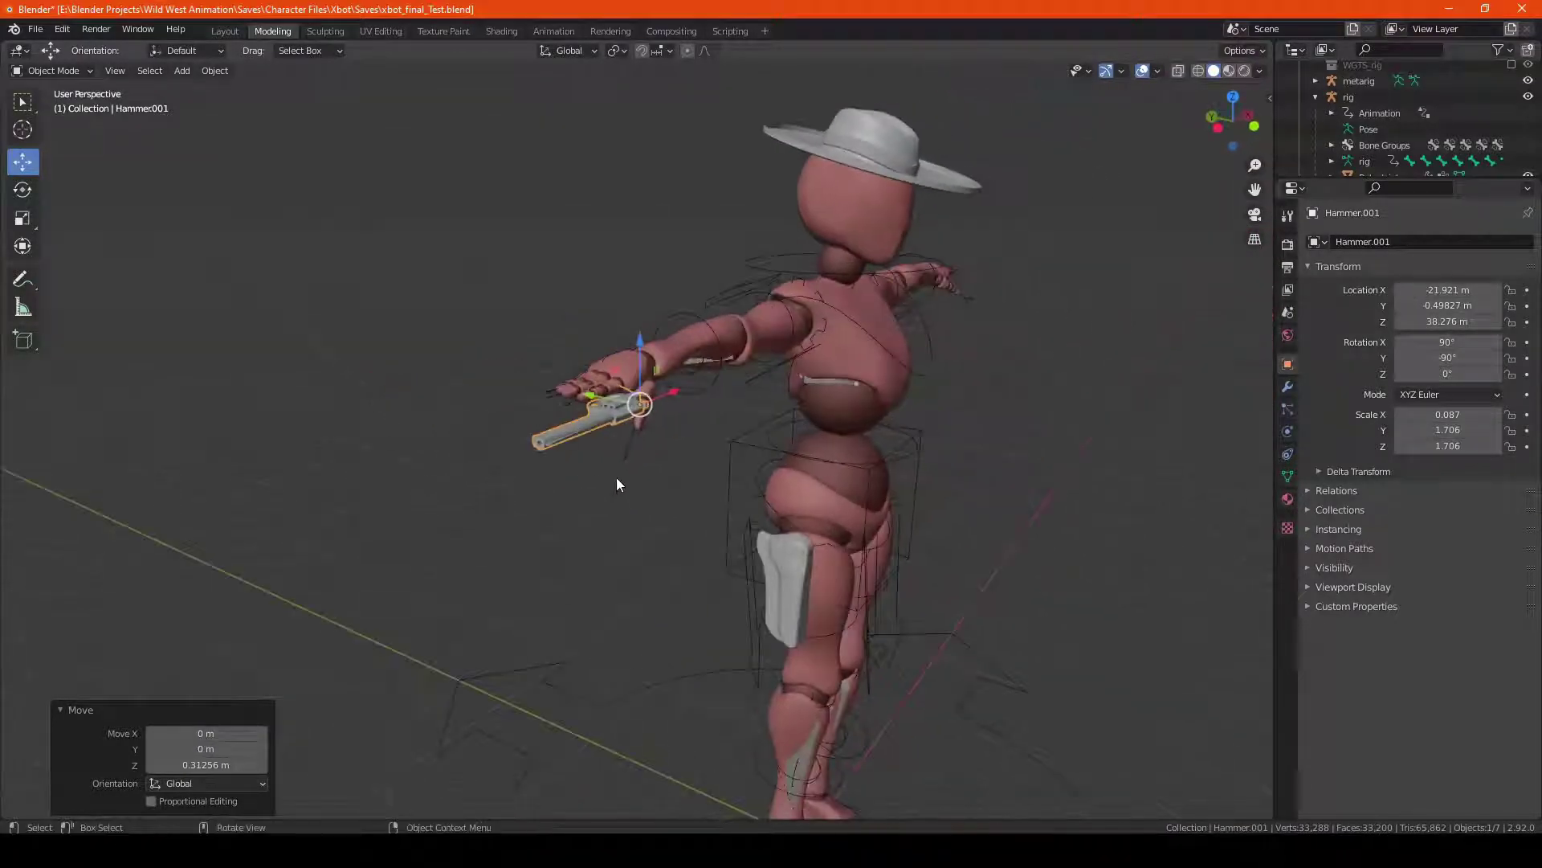
scroll(617, 483, up, 2)
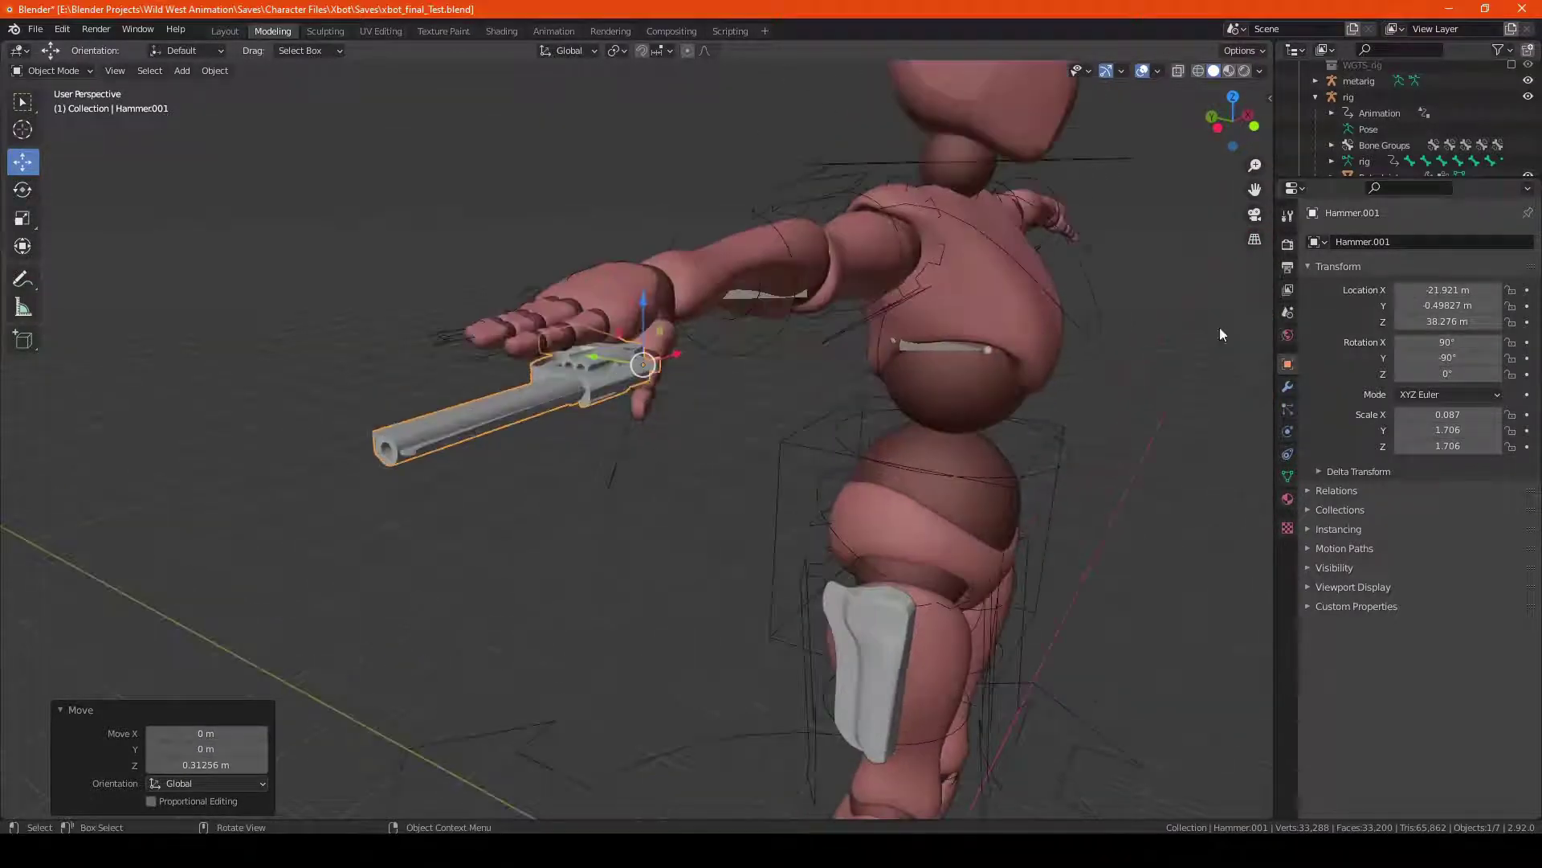
click(570, 272)
click(54, 71)
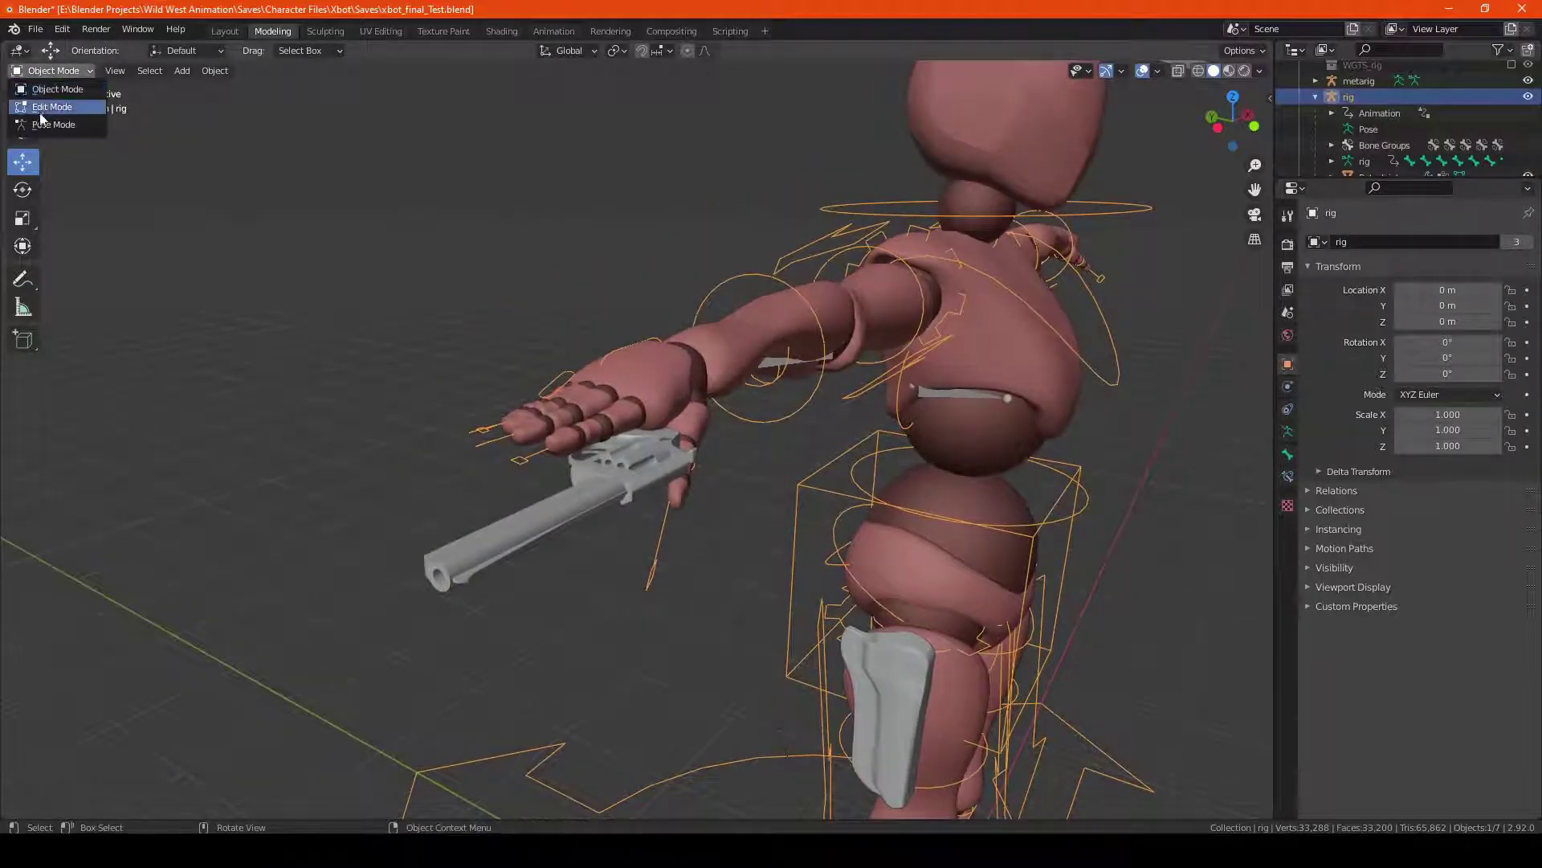
click(45, 124)
scroll(490, 278, up, 2)
middle_drag(615, 196, 474, 199)
click(334, 187)
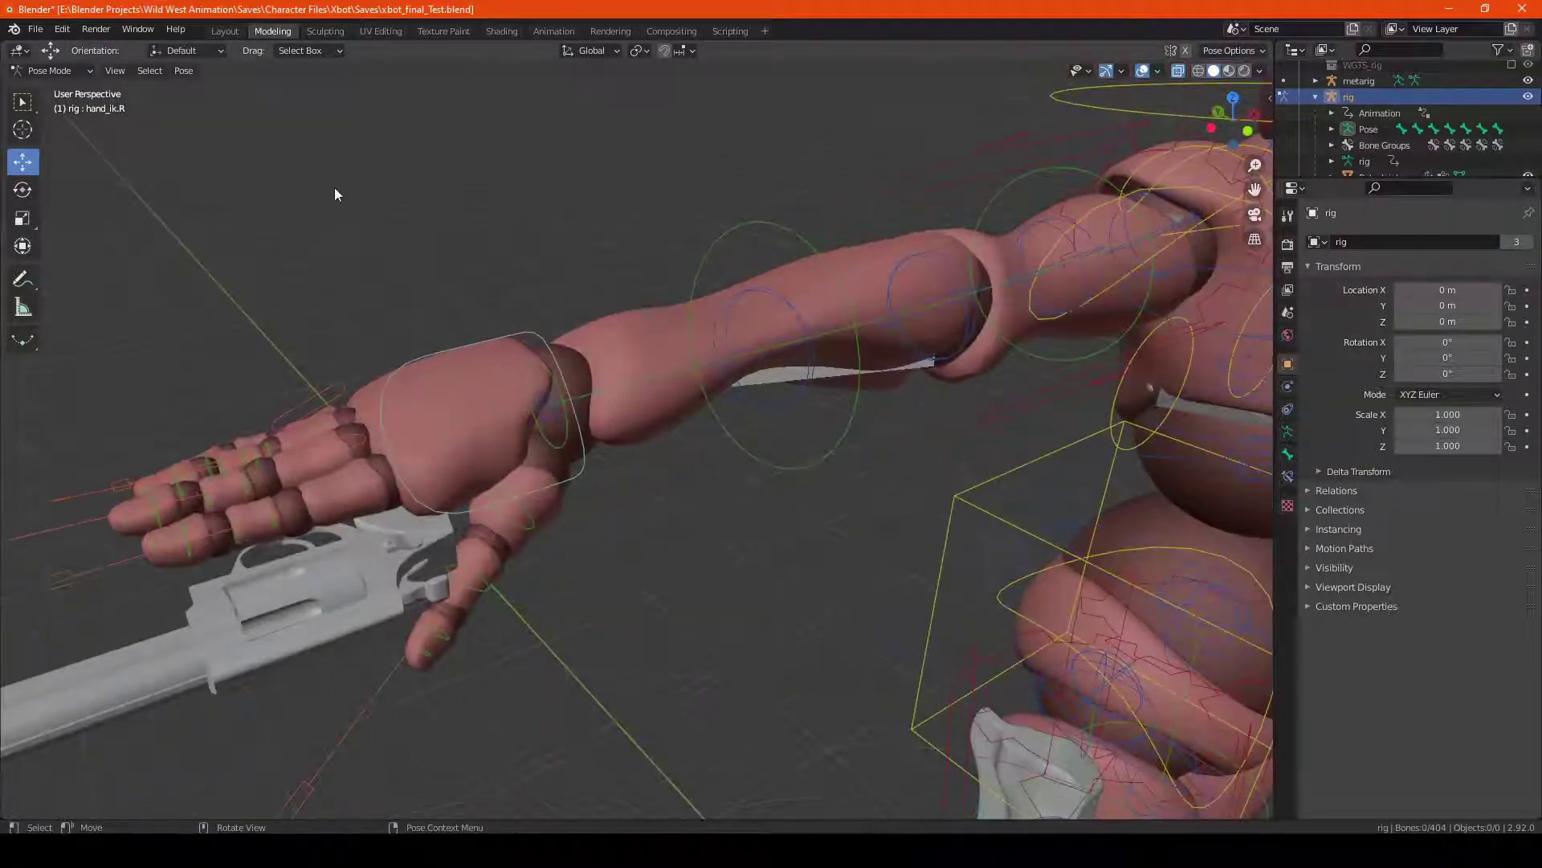
middle_drag(474, 361, 554, 394)
scroll(1377, 124, up, 2)
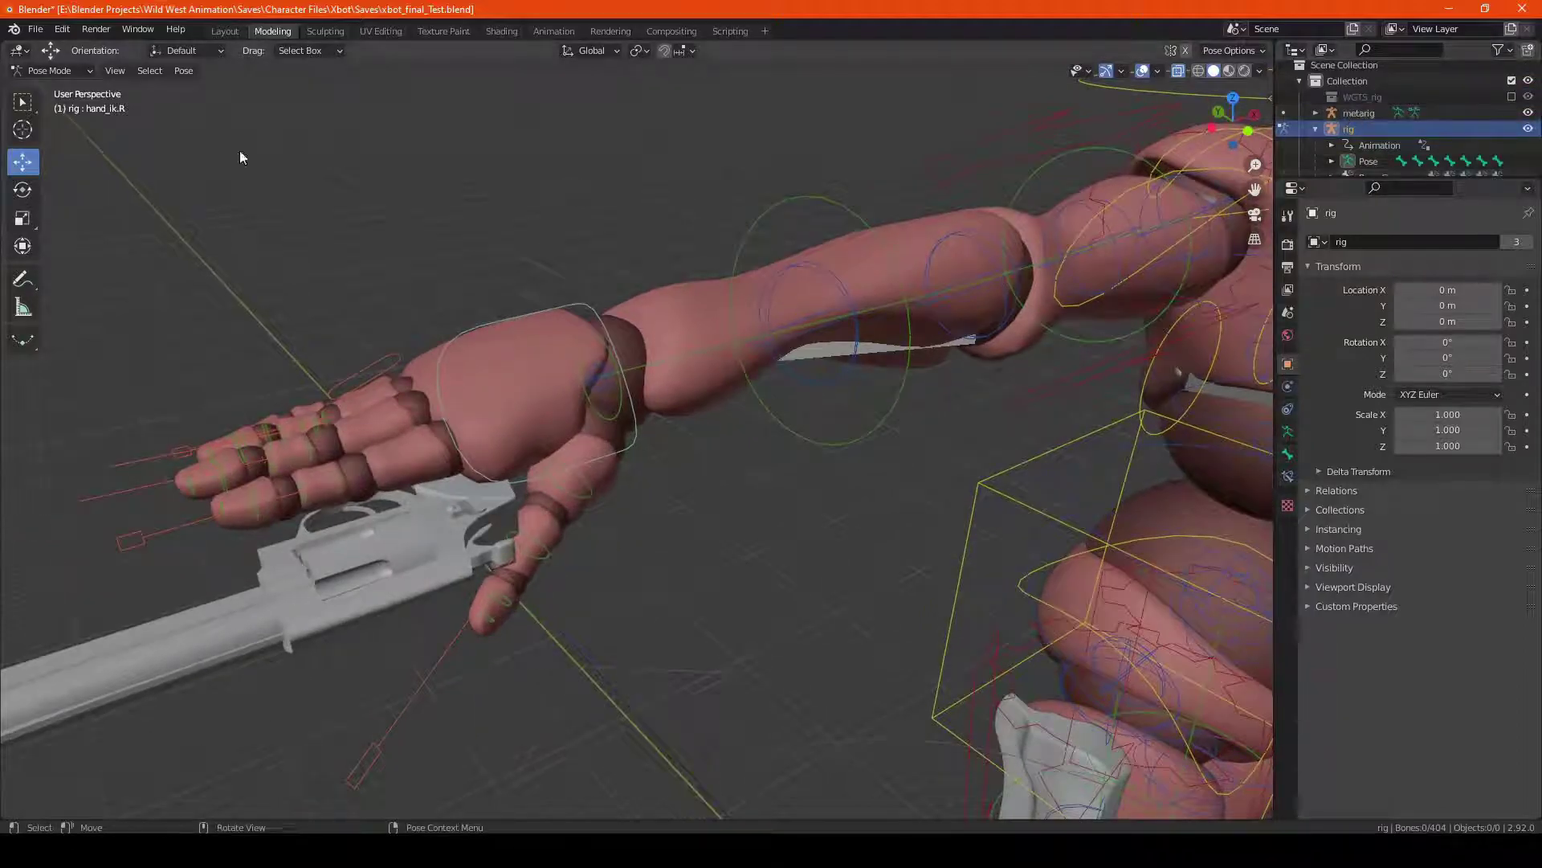
click(46, 71)
click(46, 90)
middle_drag(514, 289, 759, 285)
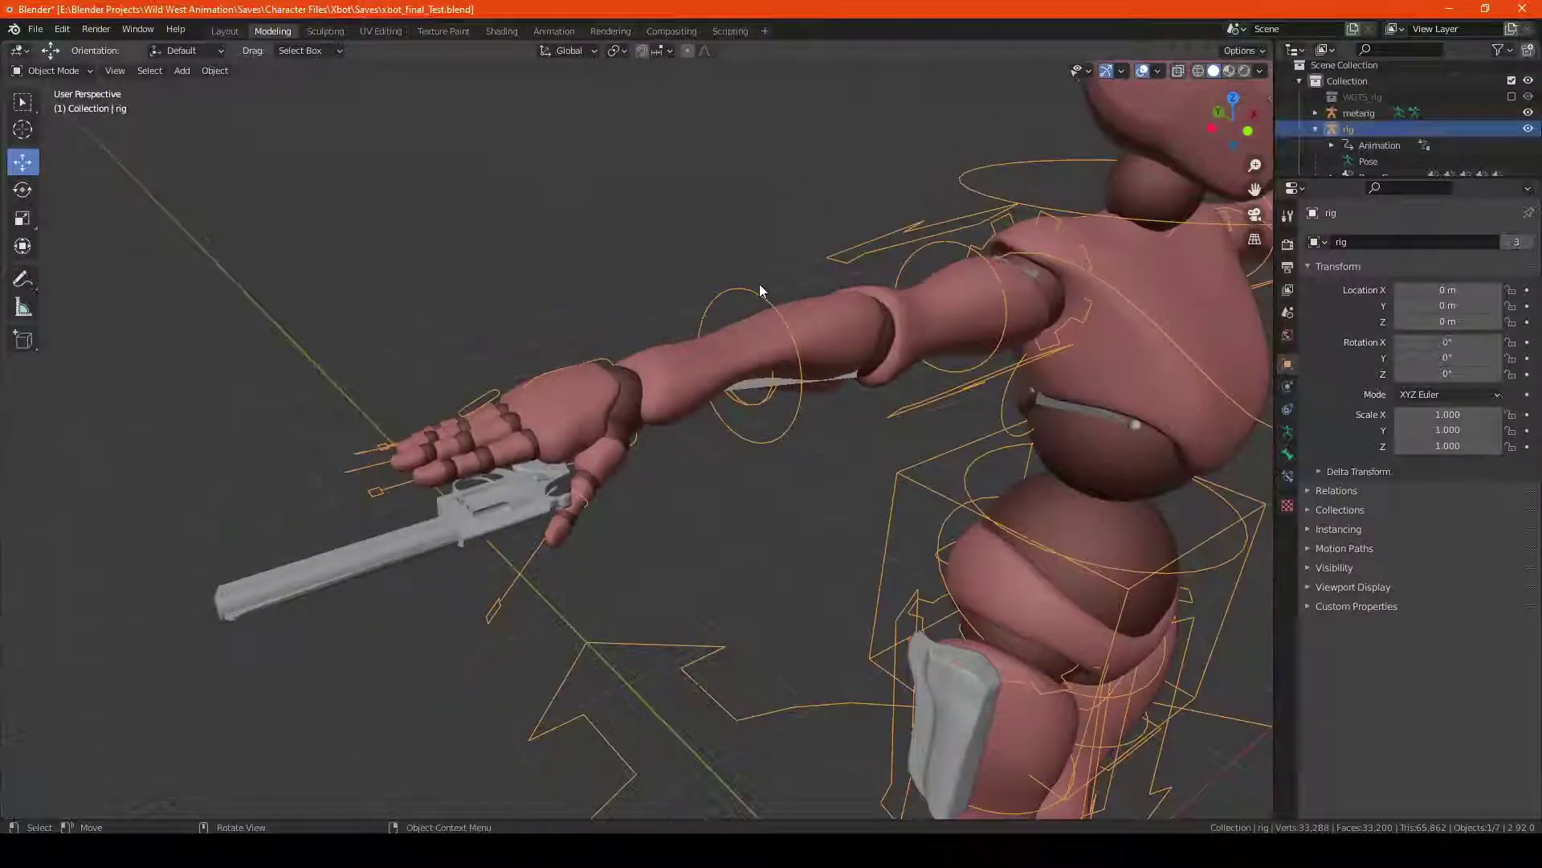
- Look through the revolver's vertex groups for those belonging to the right arm and hand bones
click(1380, 113)
middle_drag(907, 379, 678, 373)
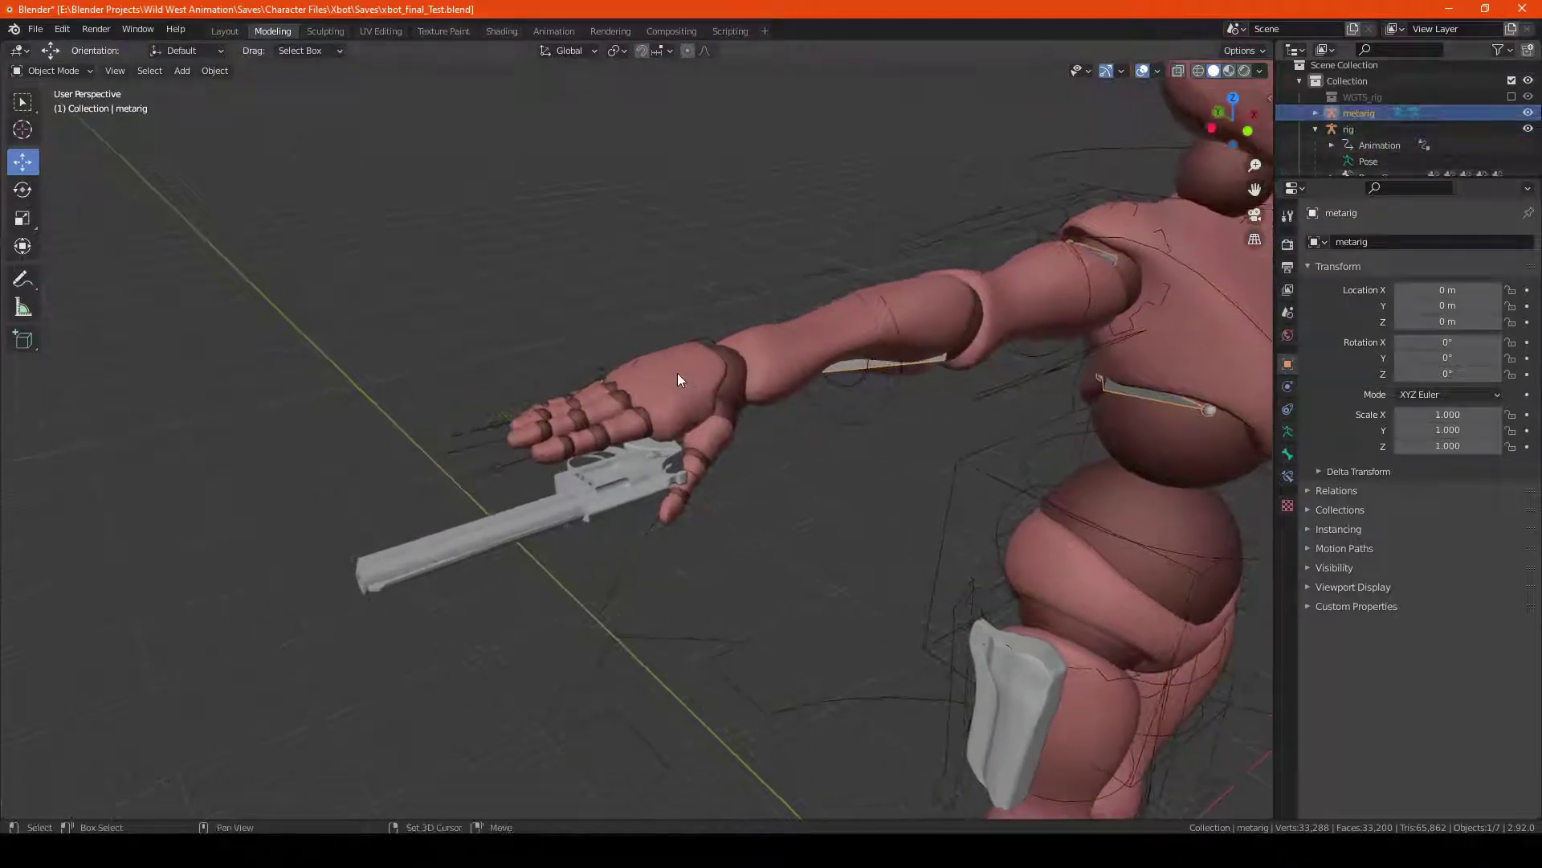
click(624, 471)
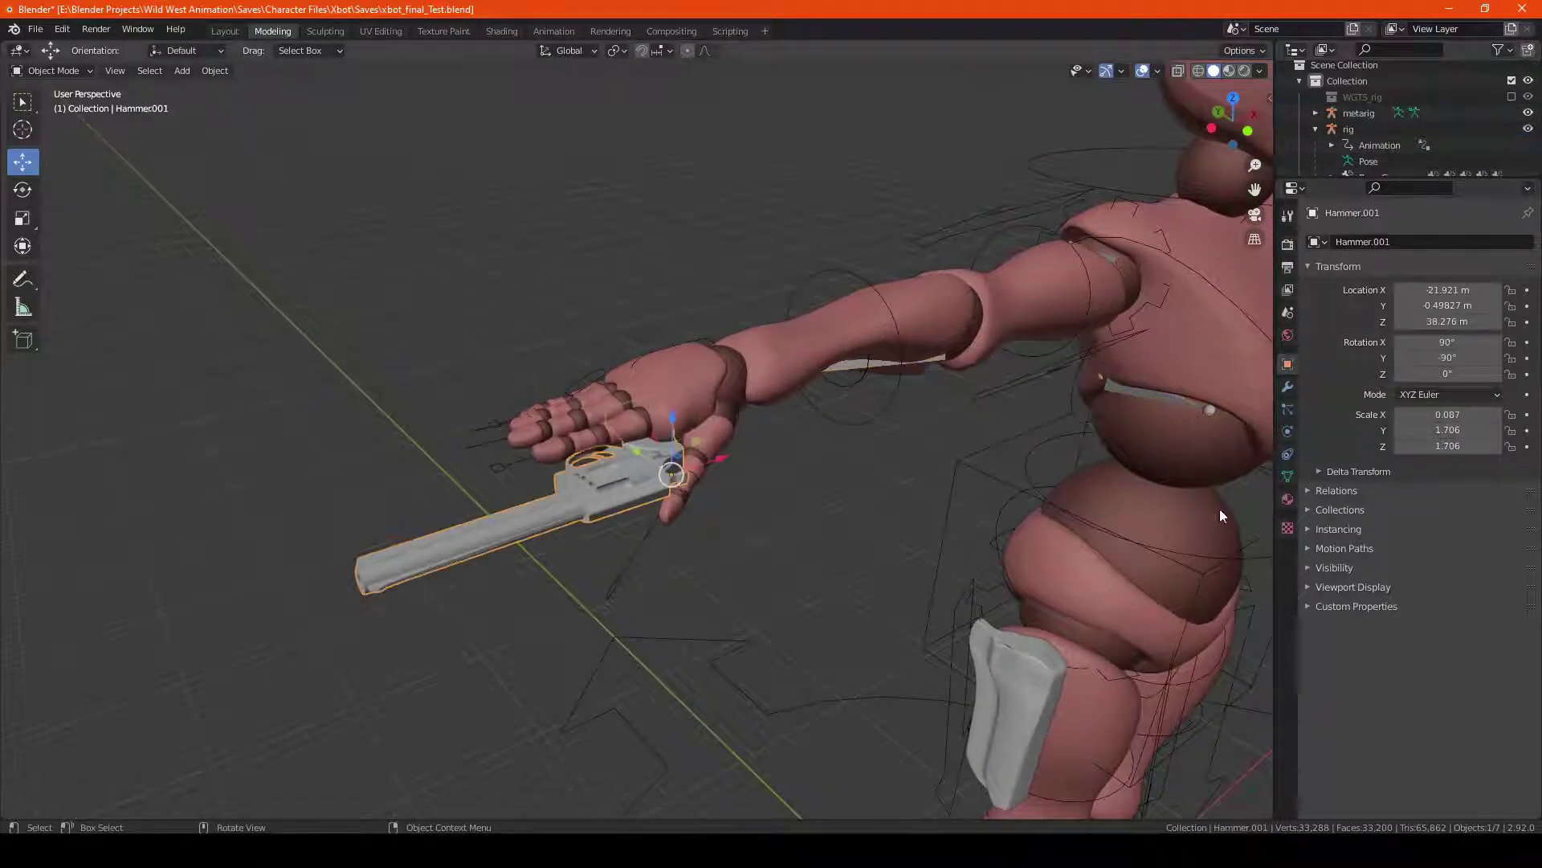
click(1288, 477)
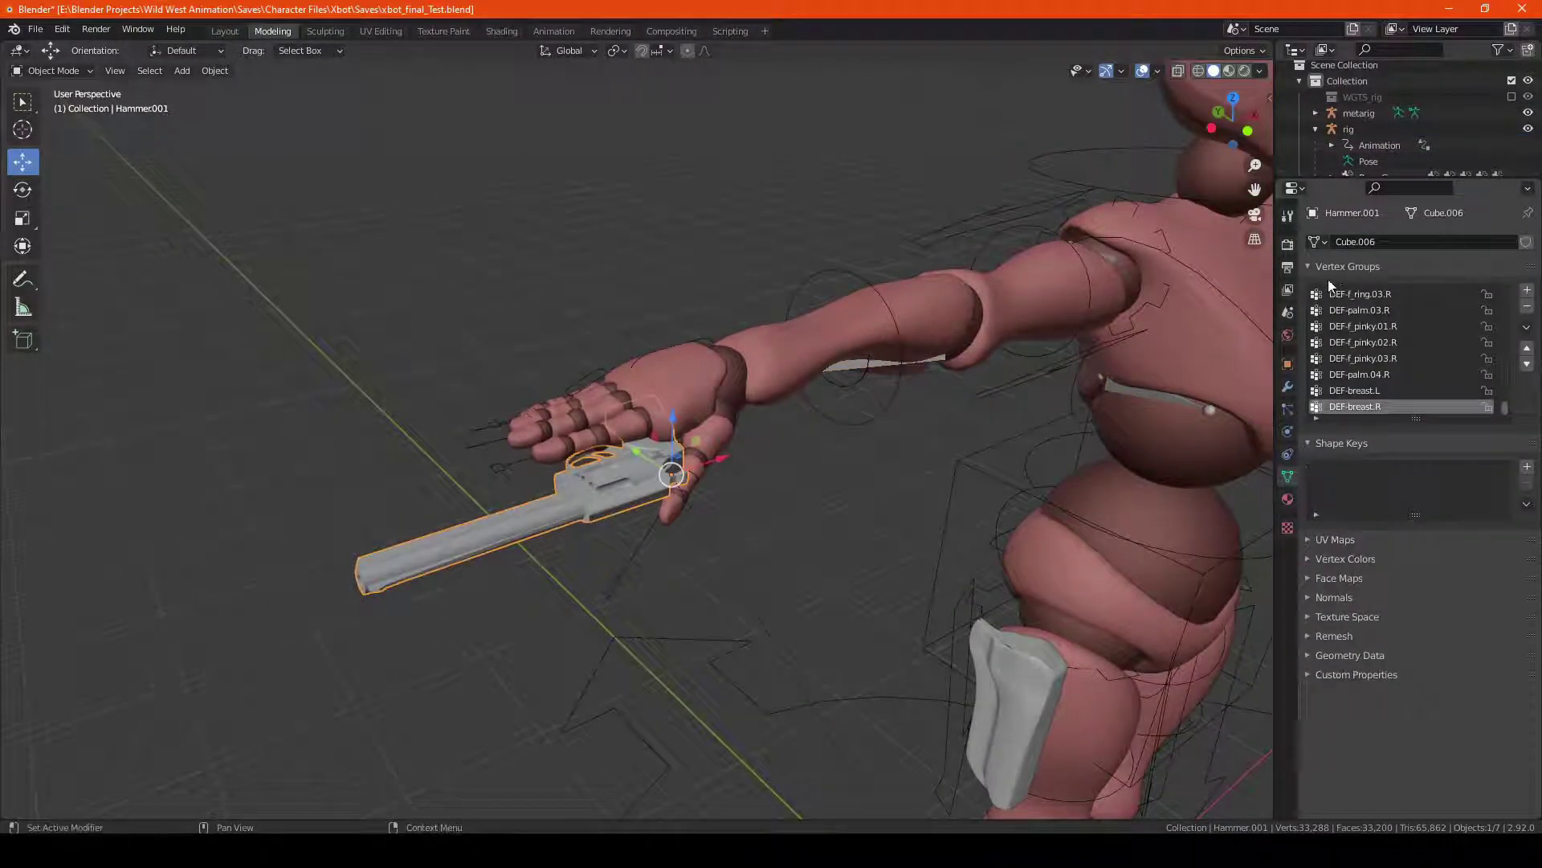
scroll(1410, 301, up, 4)
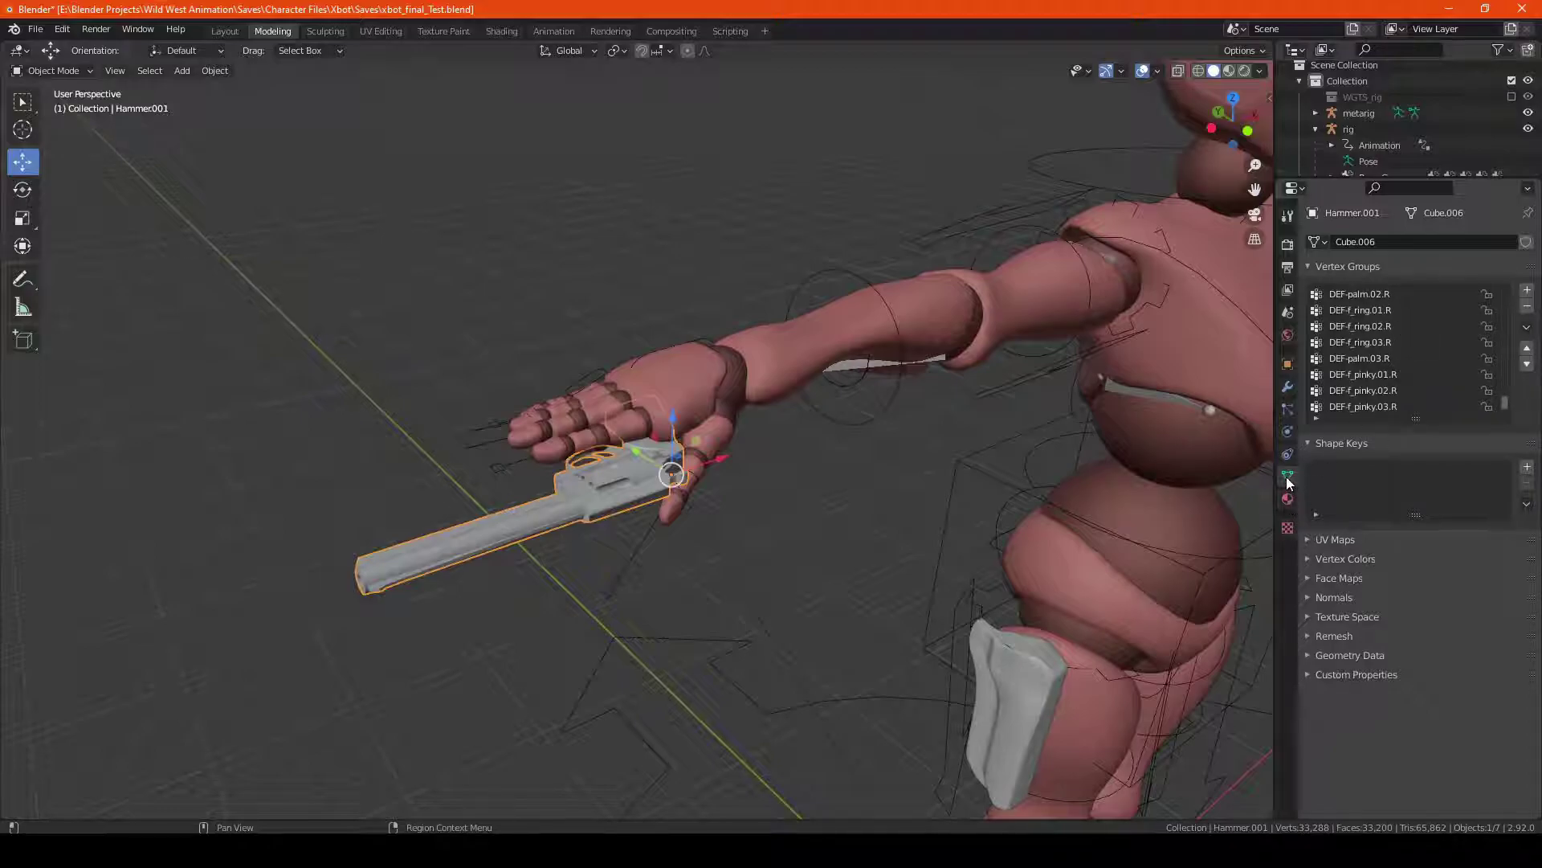
scroll(1325, 324, up, 5)
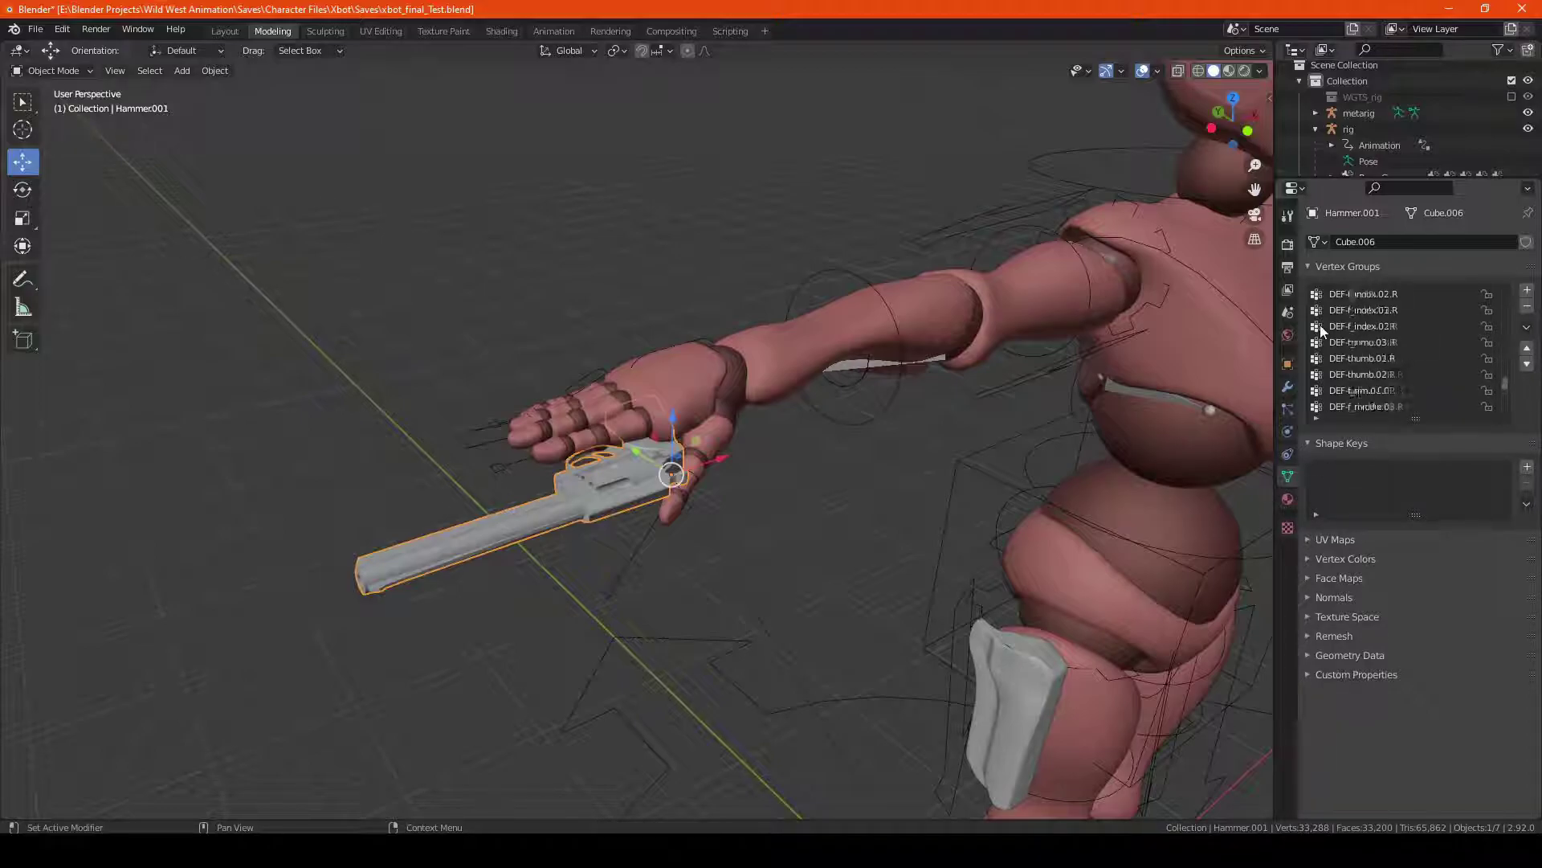
shift+middle_drag(1019, 324, 1078, 327)
scroll(1392, 352, up, 2)
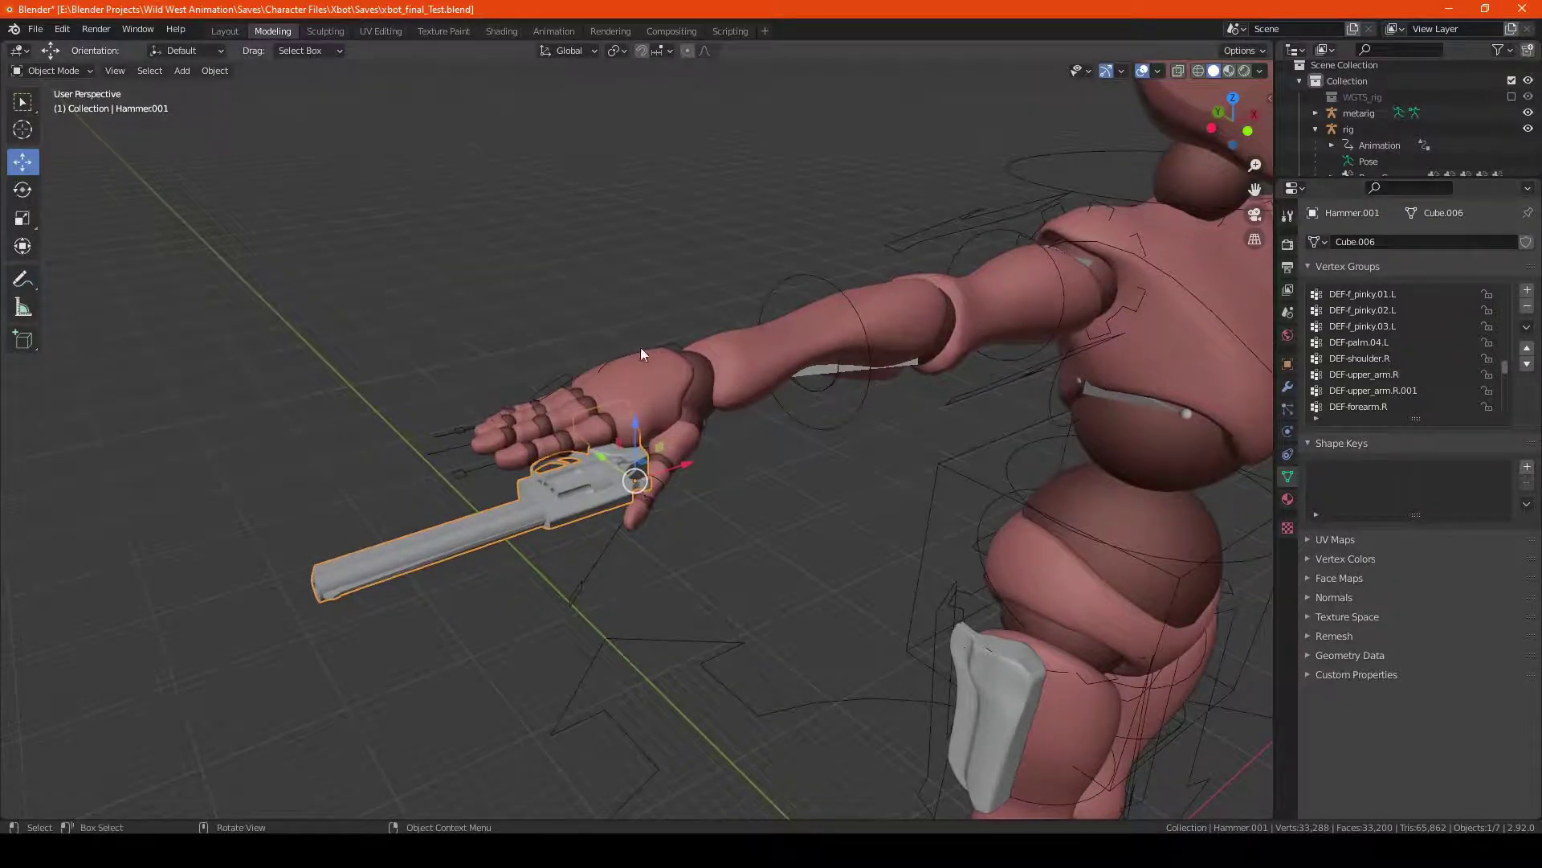
- Turn on X-ray, put the metarig in Pose Mode and select its hand.R bone
click(1359, 113)
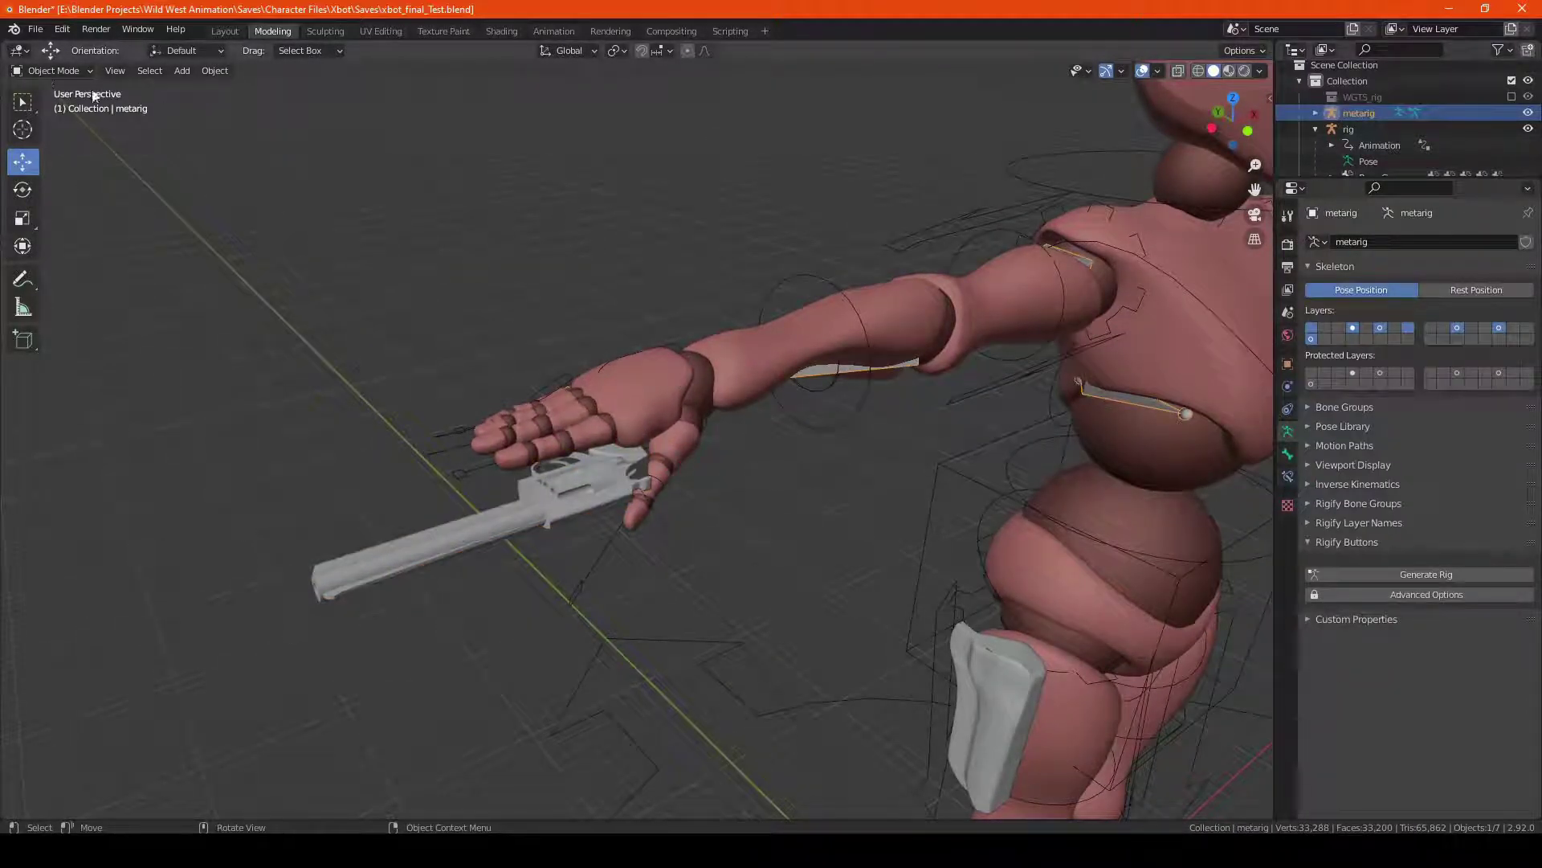
key(alt+z)
scroll(682, 329, up, 3)
click(52, 70)
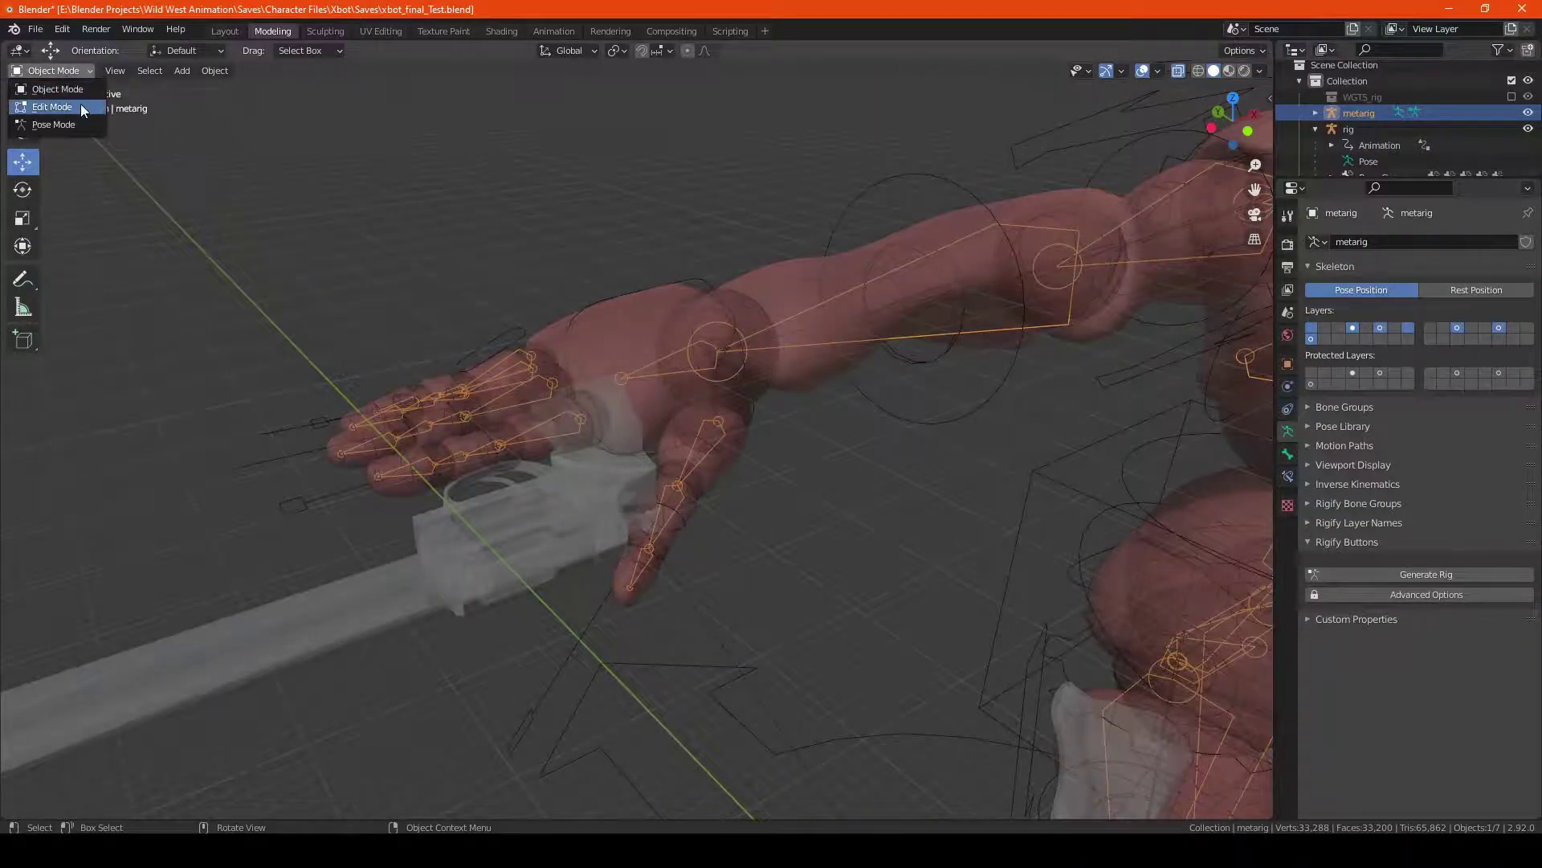
click(80, 124)
click(667, 341)
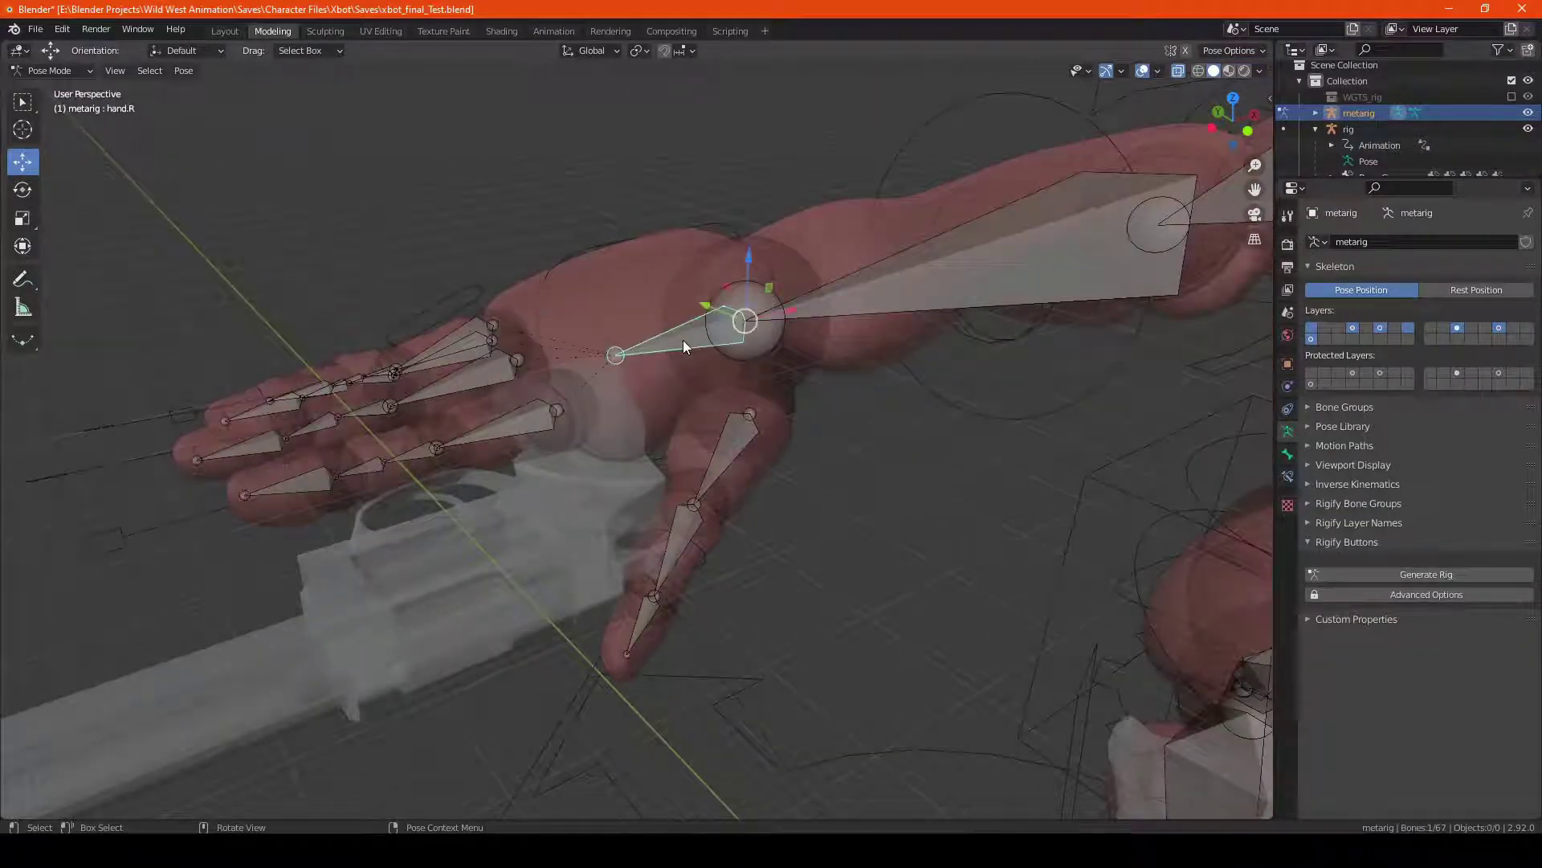
- Return the metarig to Object Mode with X-ray off and select the revolver
middle_drag(683, 340, 961, 267)
click(45, 72)
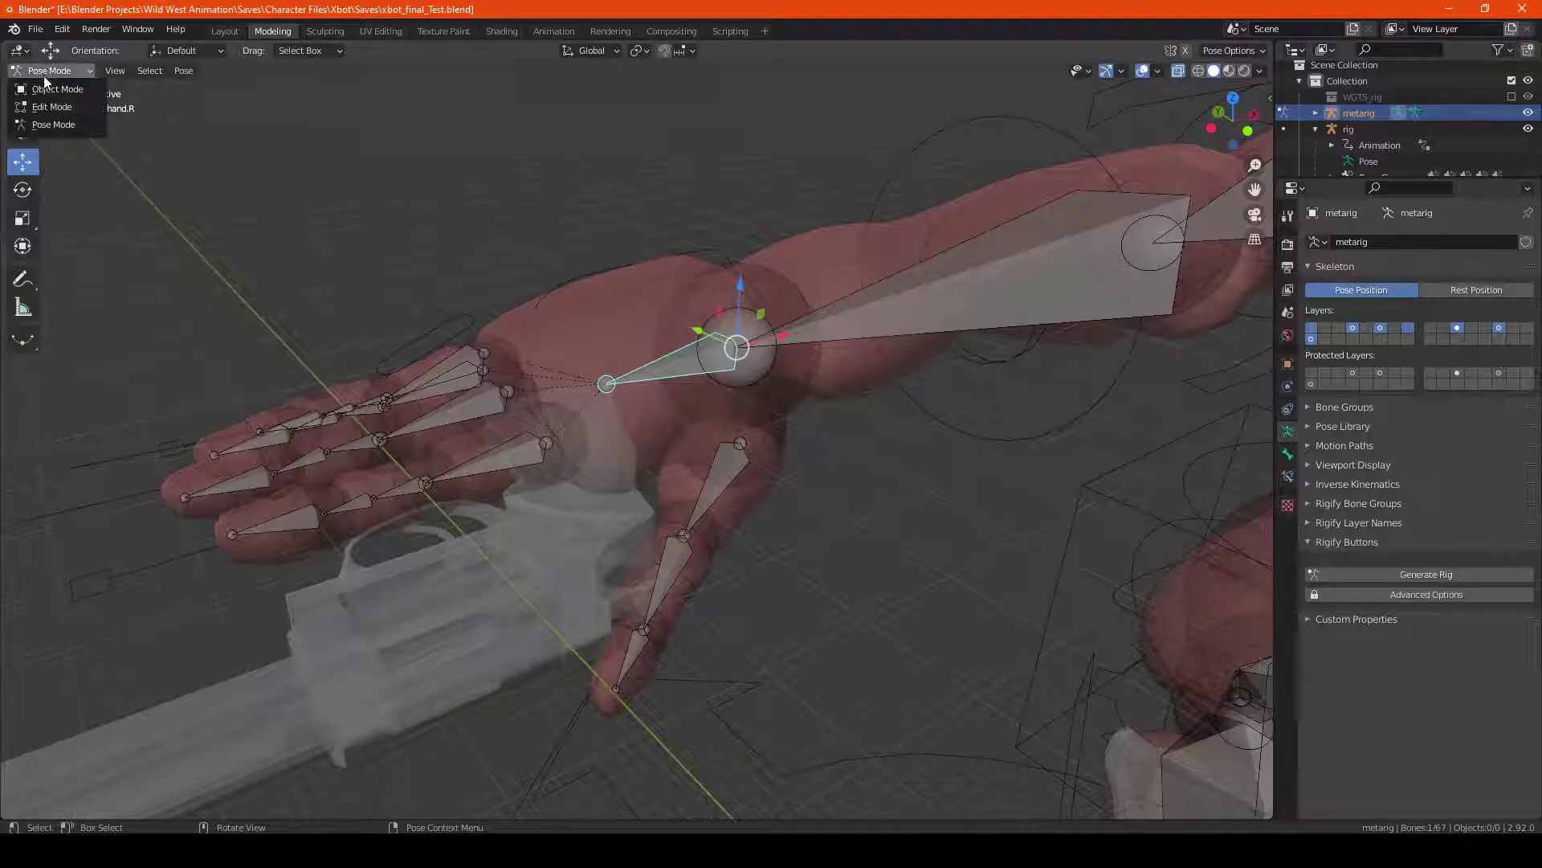
click(45, 83)
scroll(564, 506, down, 5)
shift+middle_drag(564, 506, 554, 413)
key(alt+z)
click(554, 412)
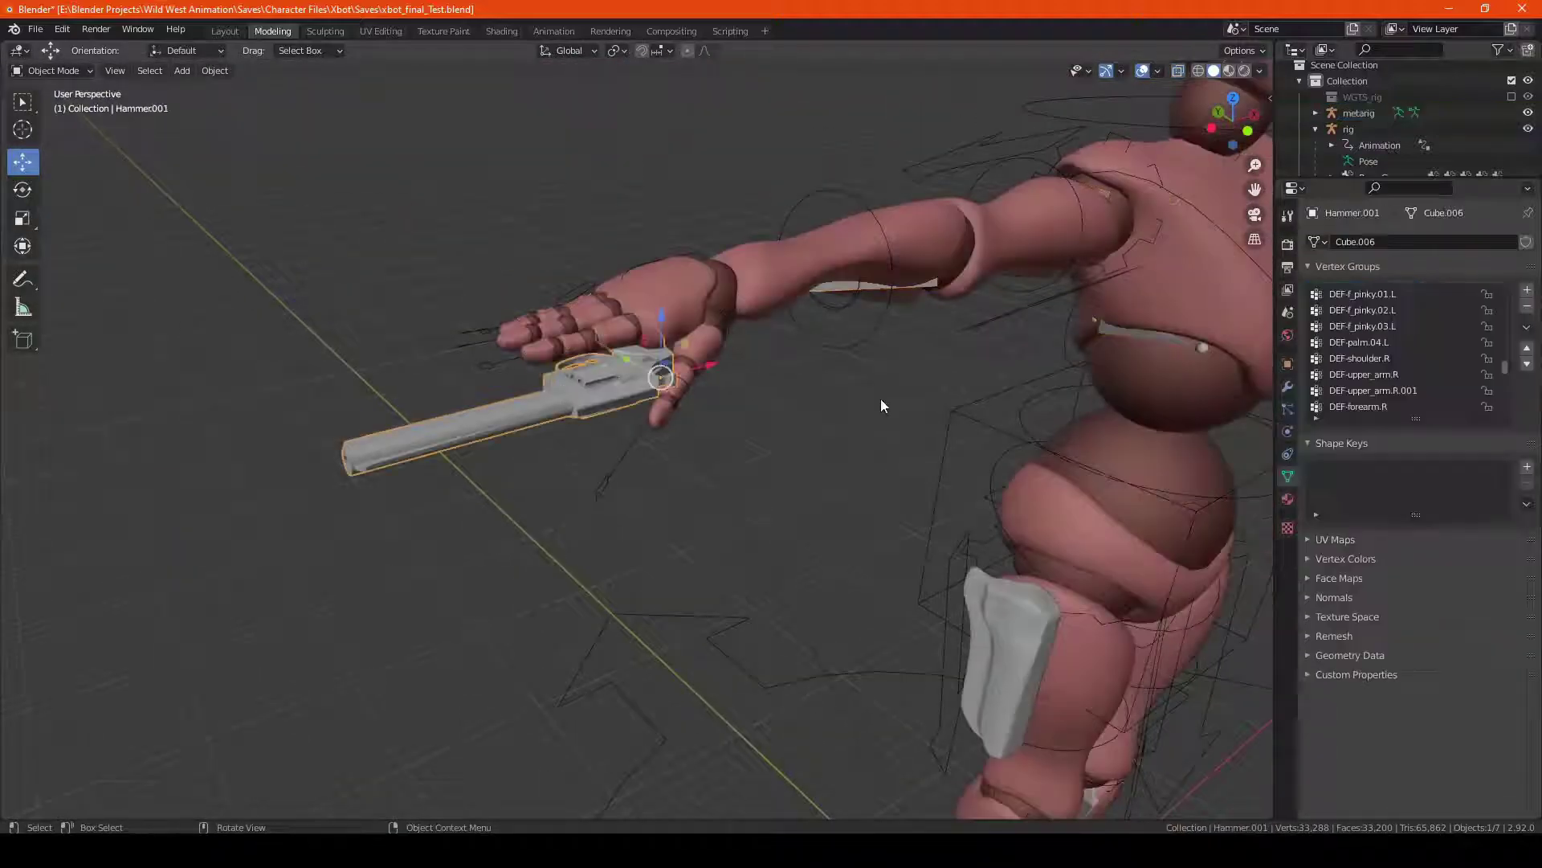
- Make DEF-hand.R the revolver's active vertex group and open its mesh in Edit Mode
scroll(1367, 362, up, 3)
scroll(1372, 364, up, 5)
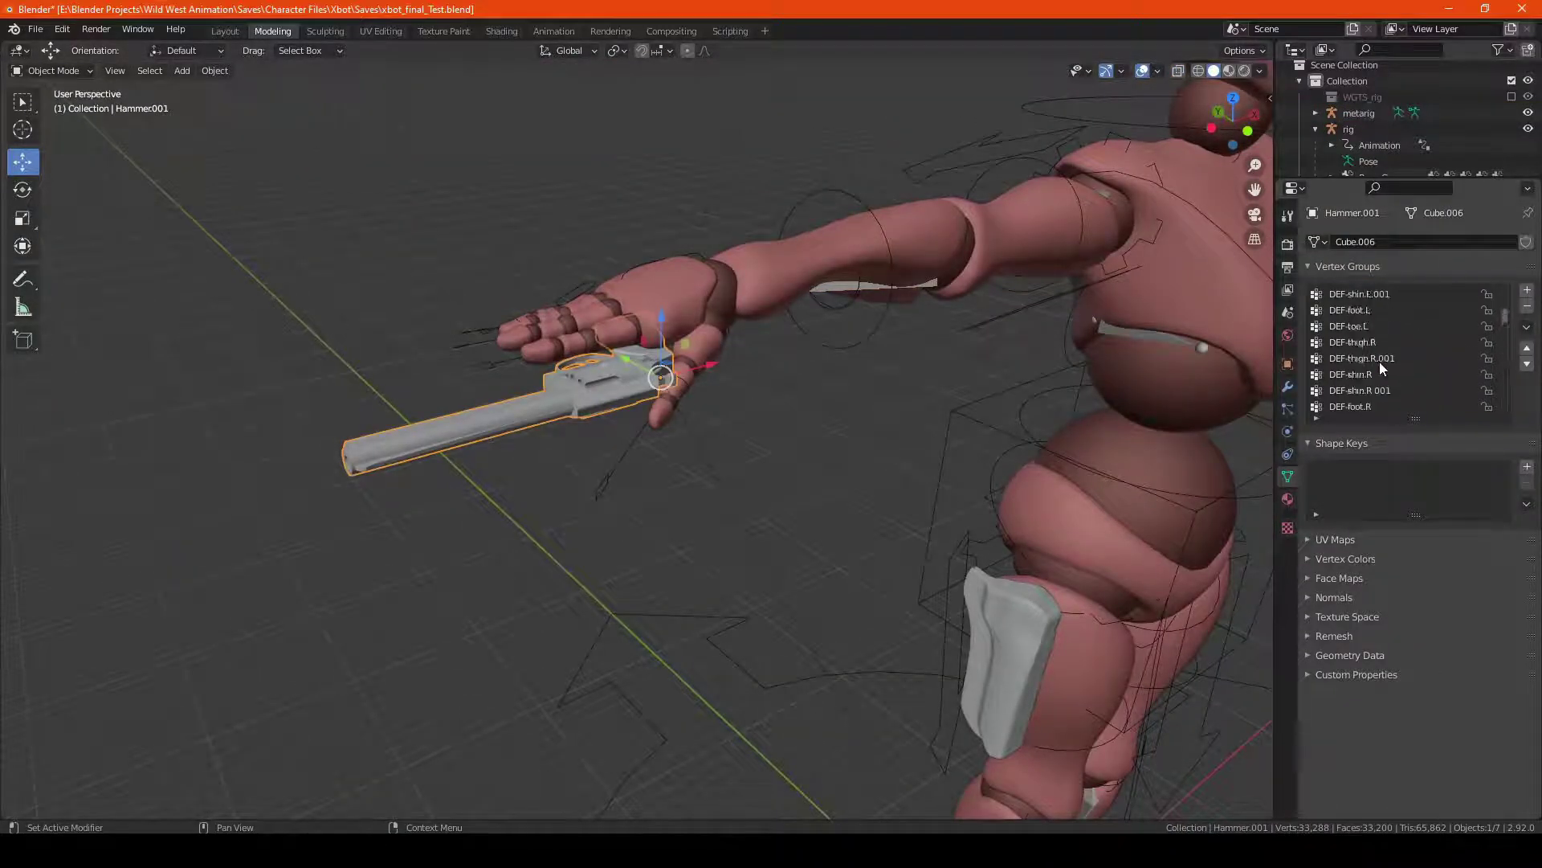
scroll(1393, 332, up, 6)
scroll(1394, 321, down, 6)
scroll(1397, 318, down, 8)
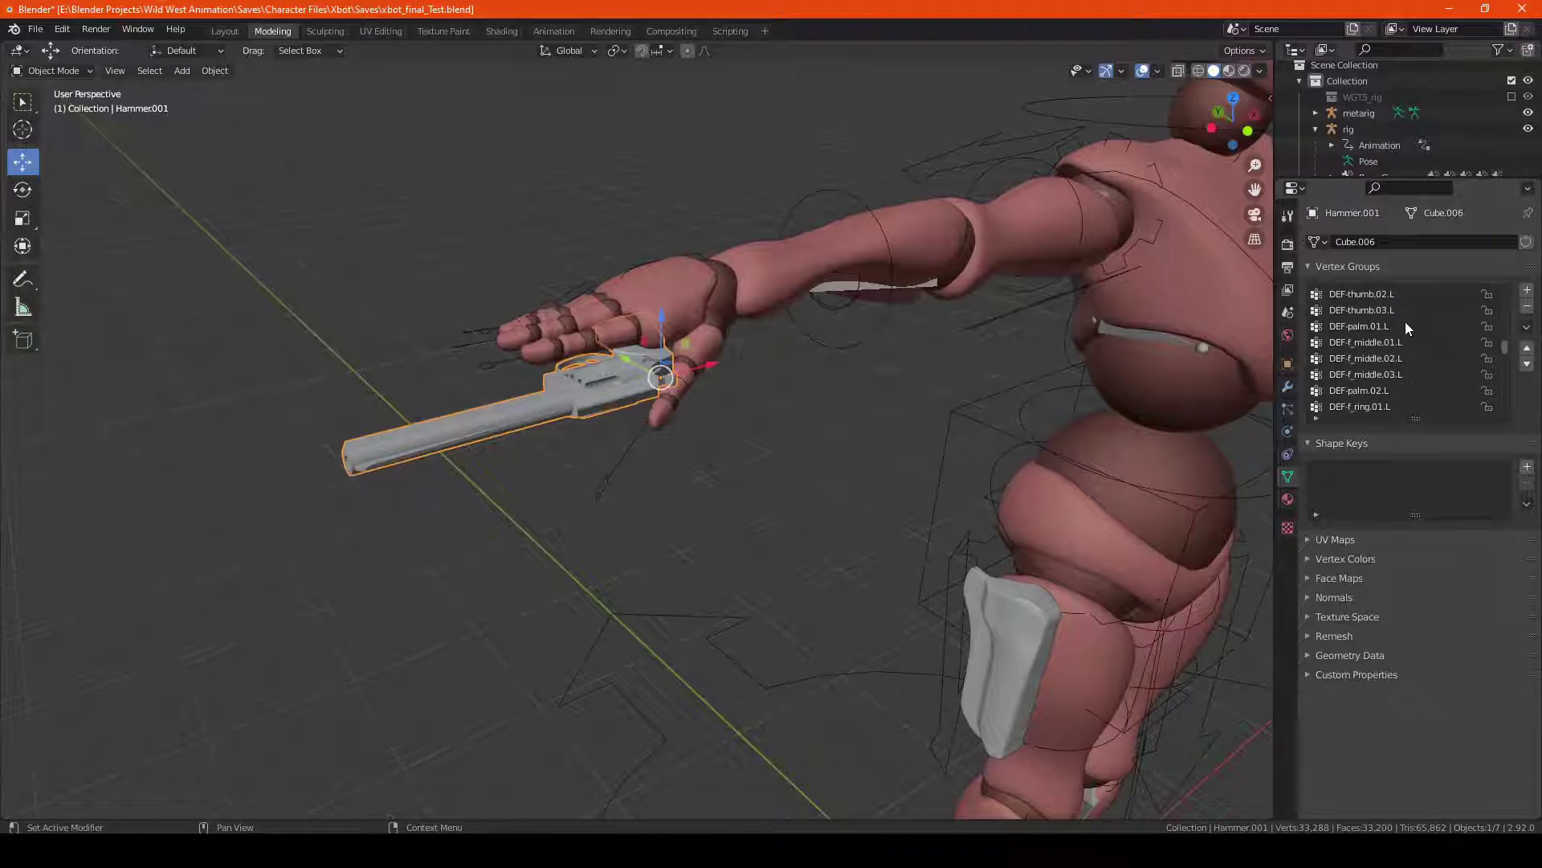
scroll(1405, 322, down, 11)
scroll(1406, 323, down, 4)
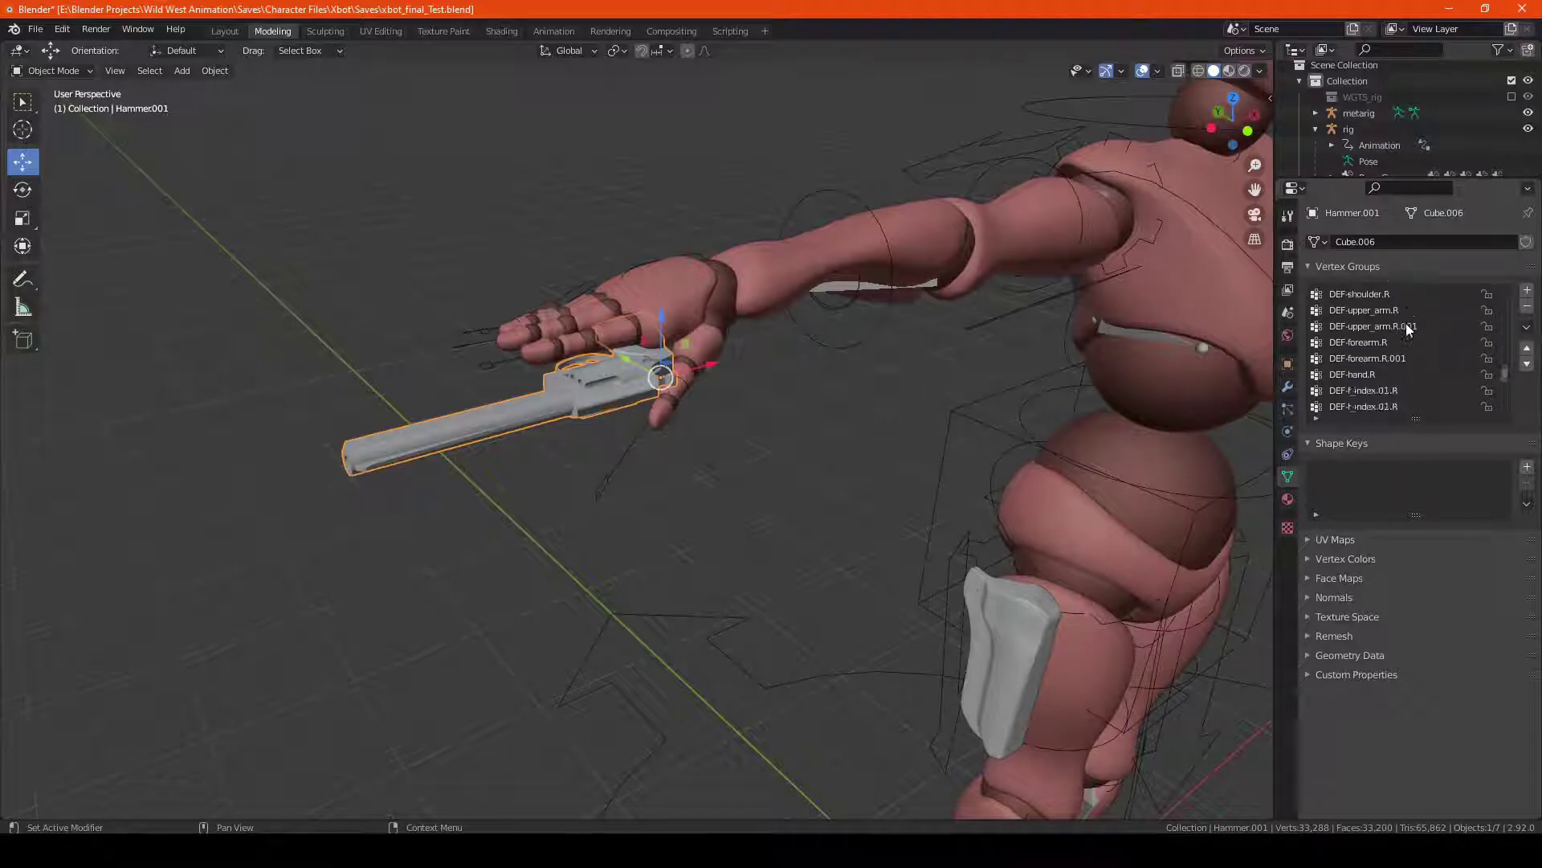
click(1369, 372)
shift+middle_drag(710, 333, 715, 414)
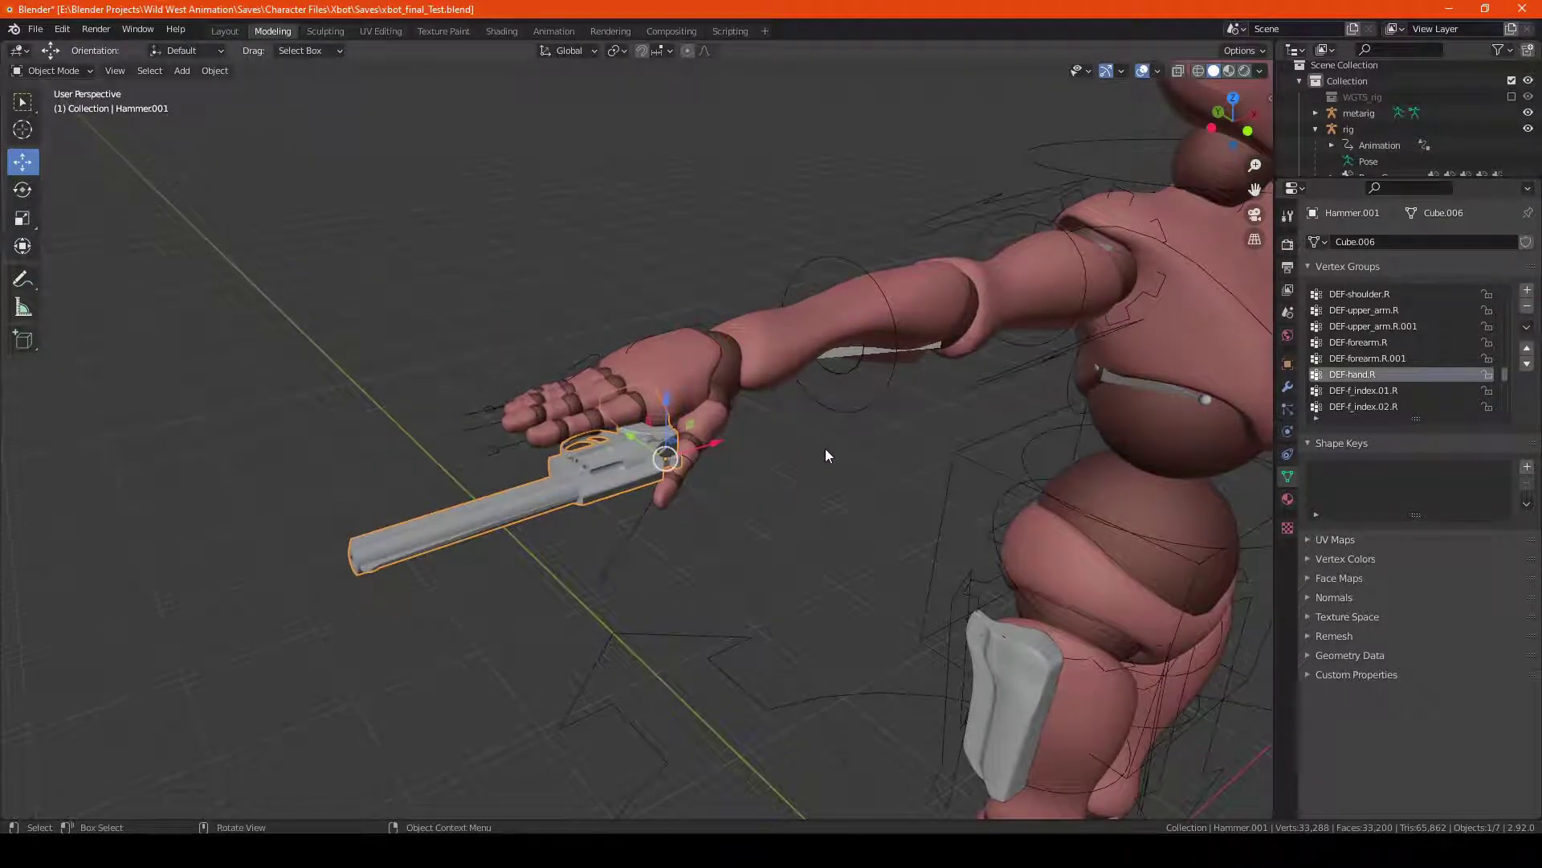
key(Tab)
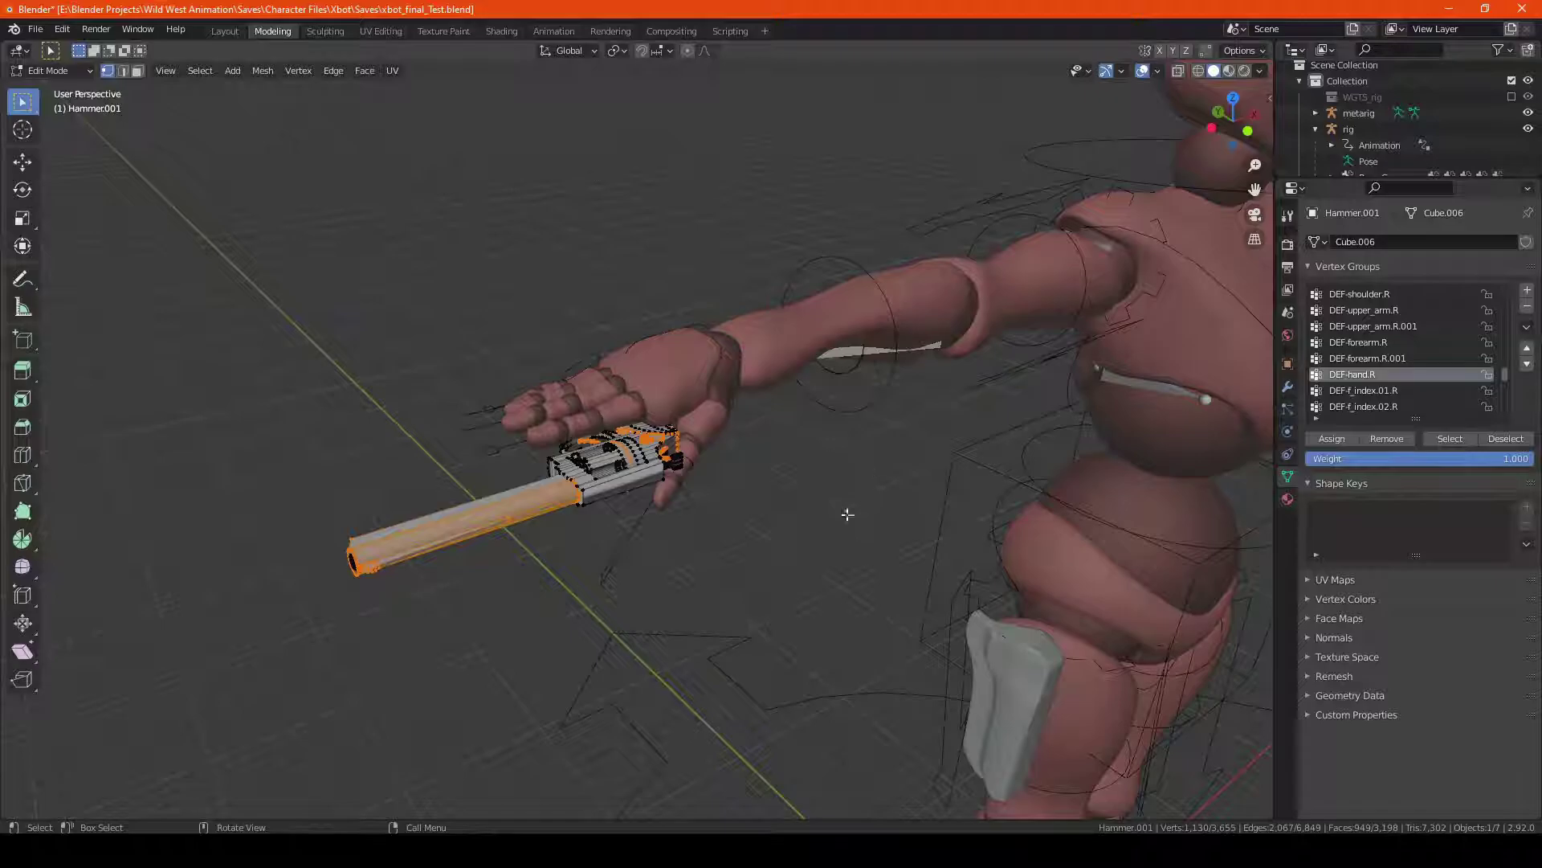
- Examine the partly selected revolver mesh and its placement at the right hand from several sides
middle_drag(811, 558, 871, 547)
scroll(782, 472, up, 3)
shift+middle_drag(782, 471, 496, 443)
scroll(774, 478, down, 2)
scroll(806, 485, down, 3)
middle_drag(673, 406, 687, 431)
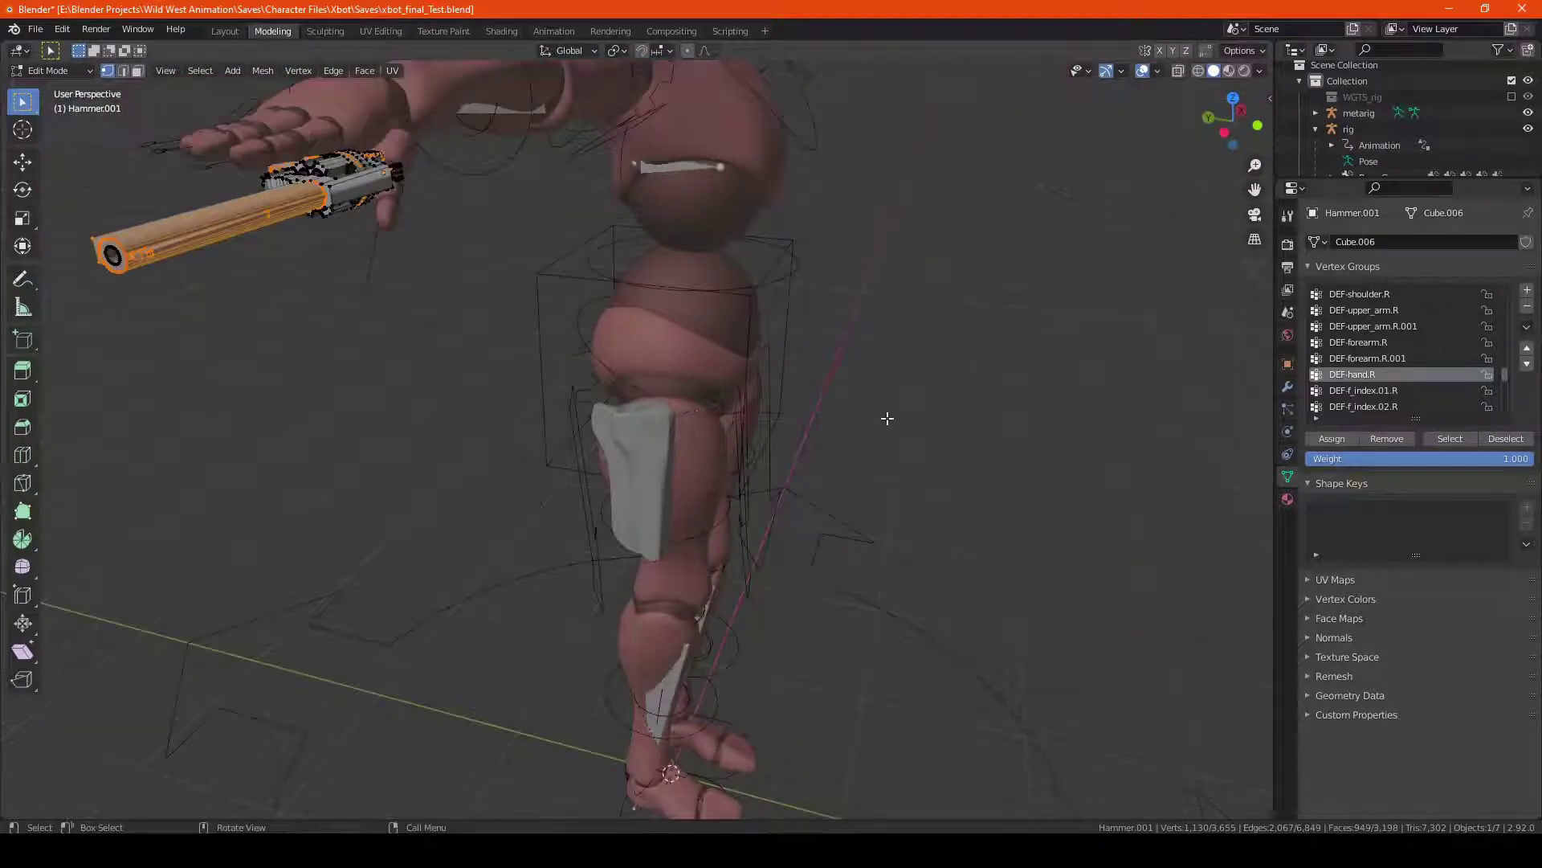
middle_drag(888, 418, 718, 400)
shift+middle_drag(827, 265, 751, 522)
shift+middle_drag(301, 432, 561, 482)
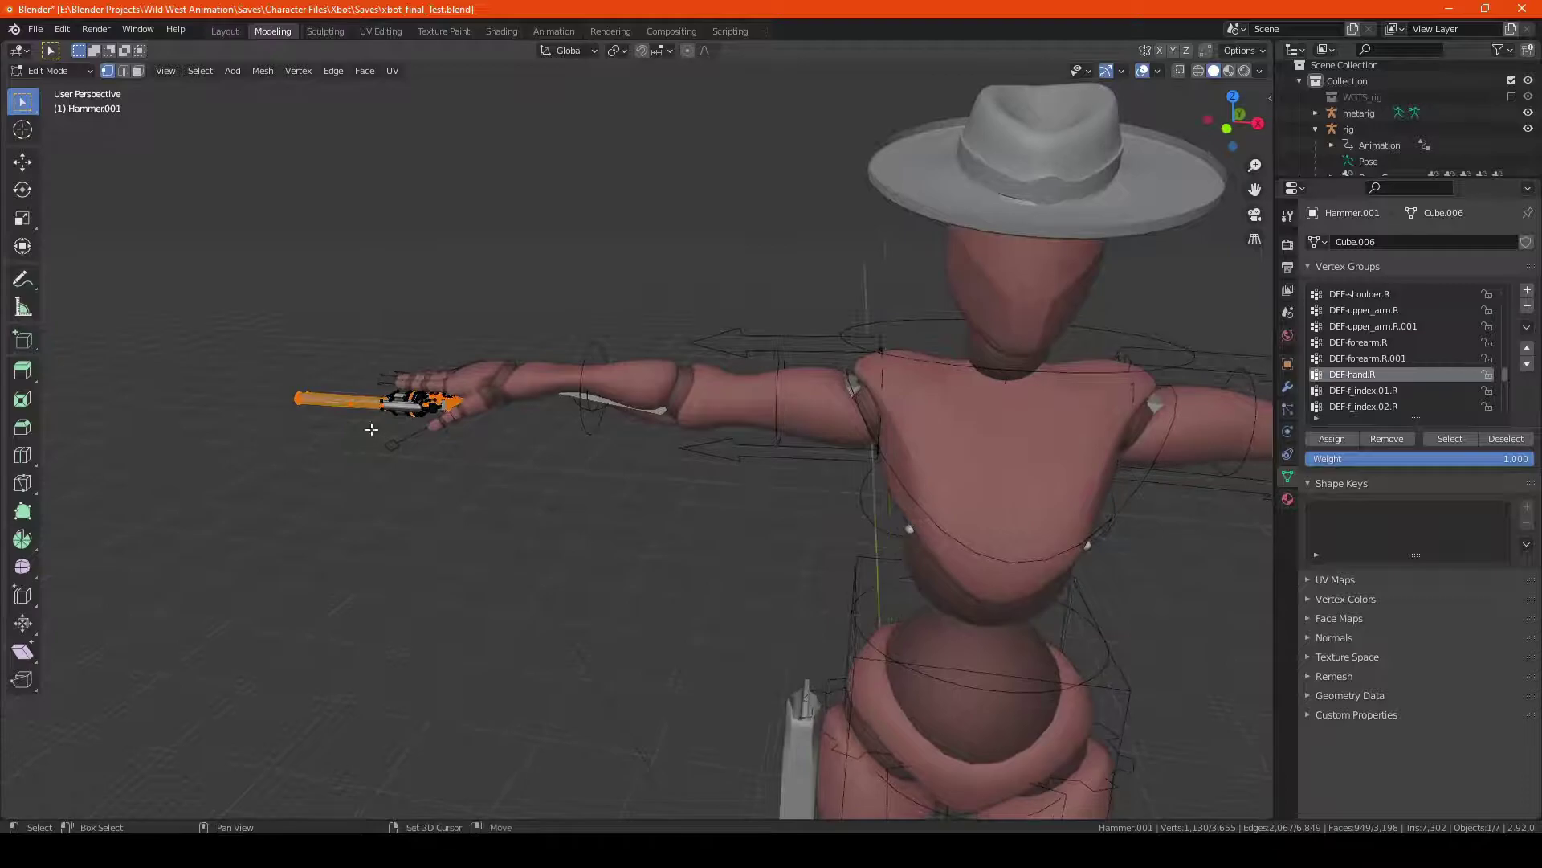
shift+middle_drag(371, 430, 514, 435)
middle_drag(518, 435, 672, 437)
scroll(699, 441, up, 4)
middle_drag(827, 451, 782, 427)
middle_drag(895, 399, 859, 386)
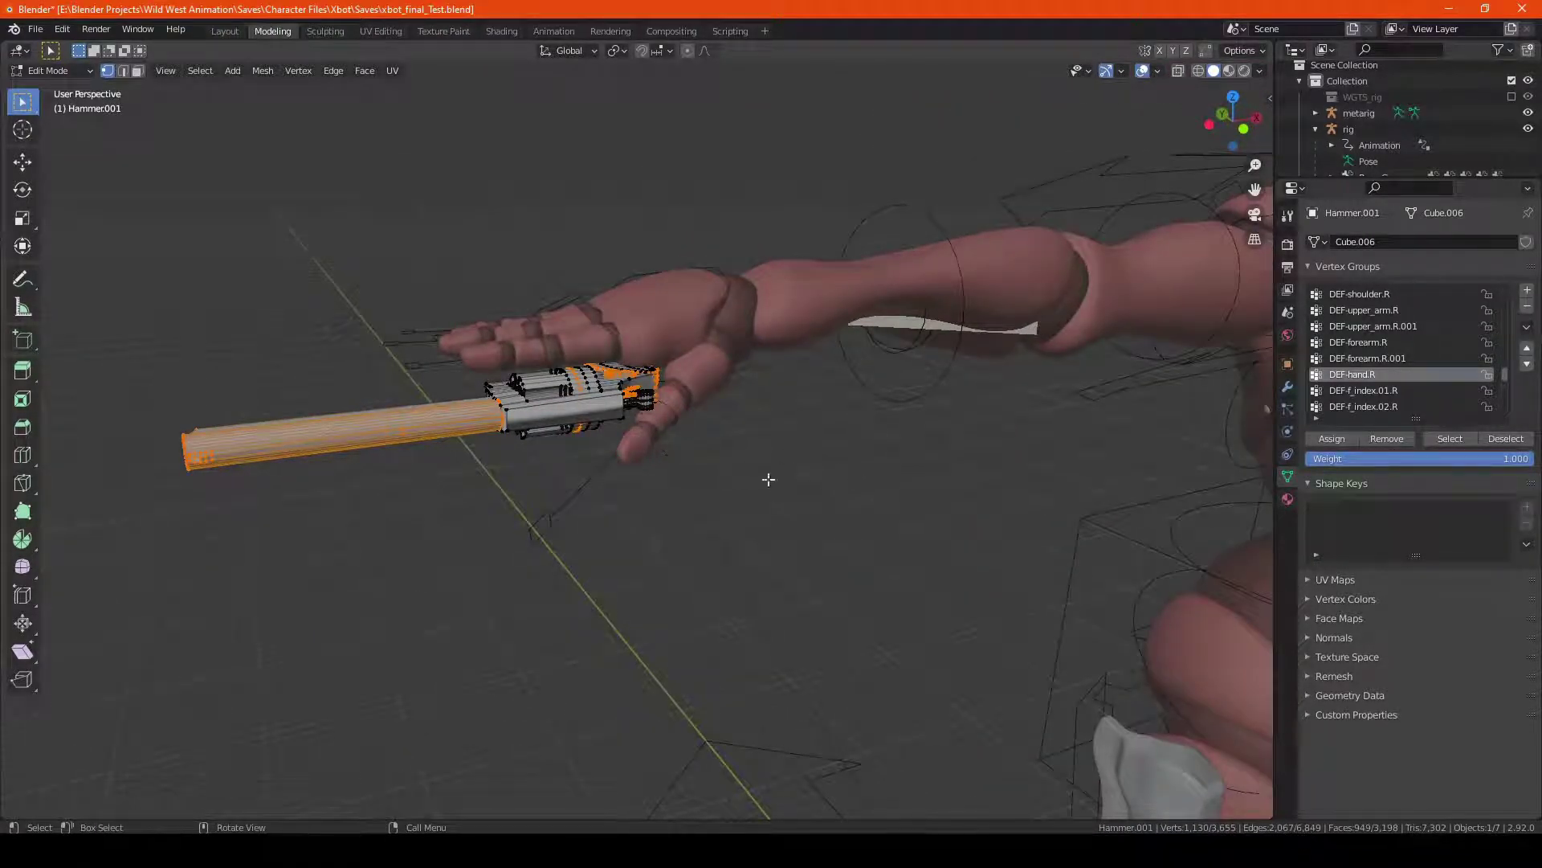
- Assign all of the revolver's vertices to the DEF-hand.R vertex group at weight 1.000 and leave Edit Mode
key(a)
middle_drag(678, 450, 884, 490)
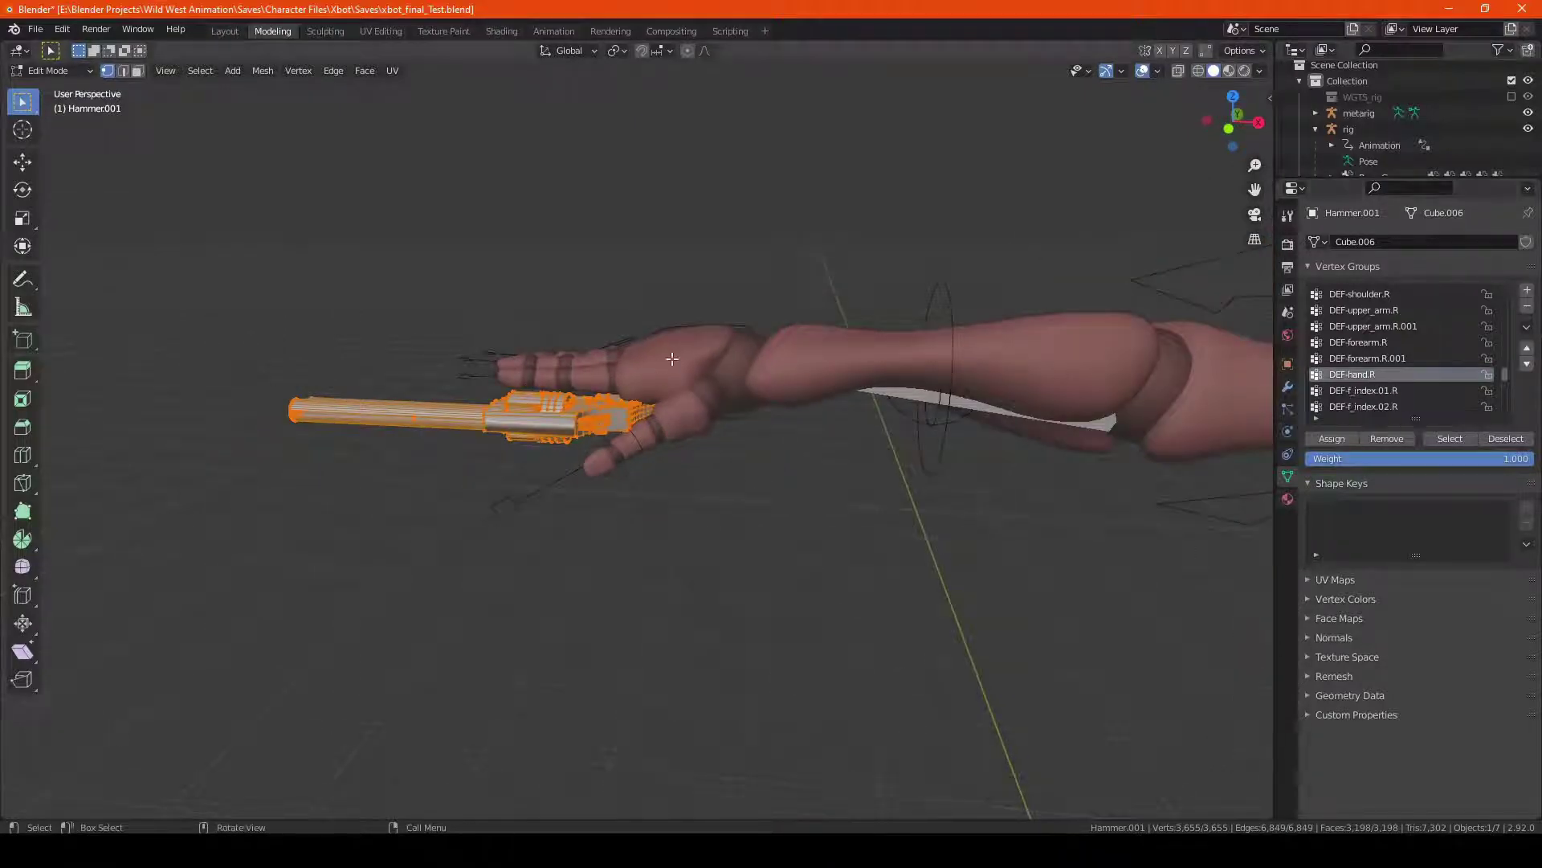
middle_drag(620, 354, 720, 431)
middle_drag(824, 534, 888, 527)
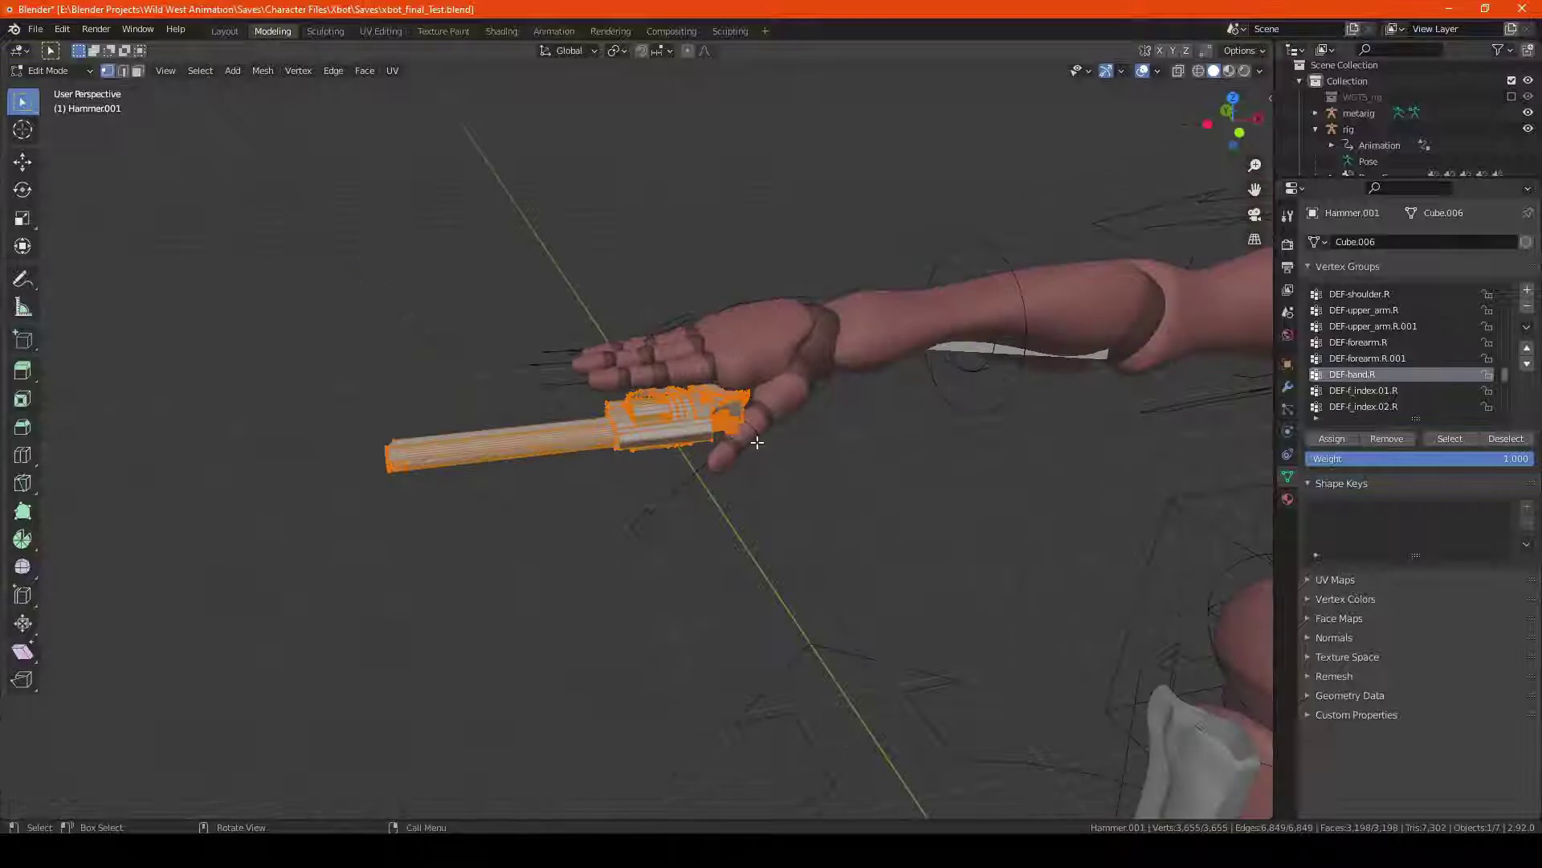
scroll(889, 527, up, 3)
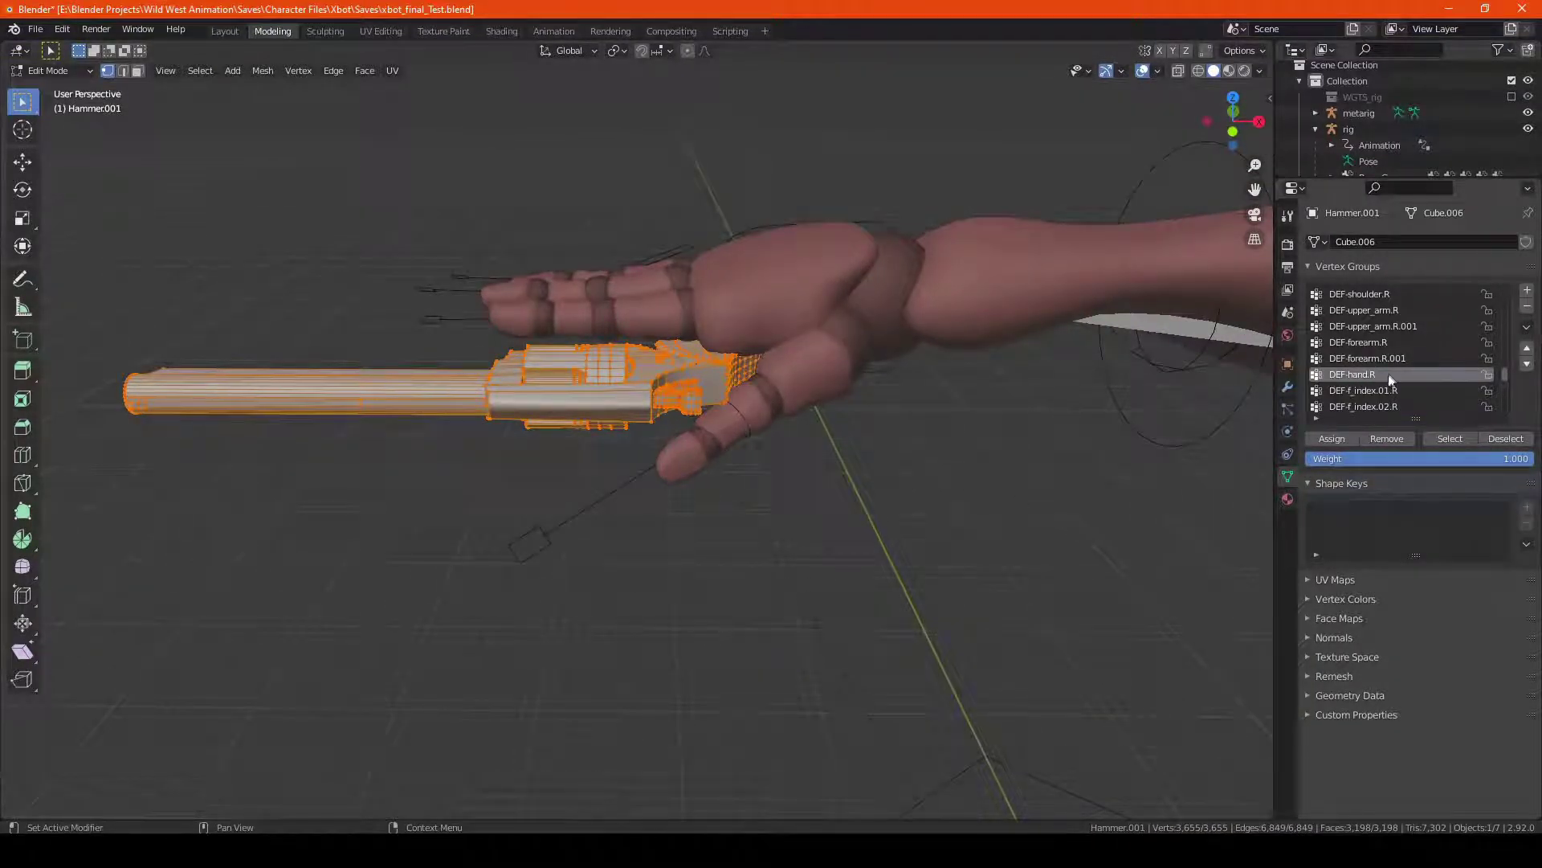
scroll(784, 368, down, 3)
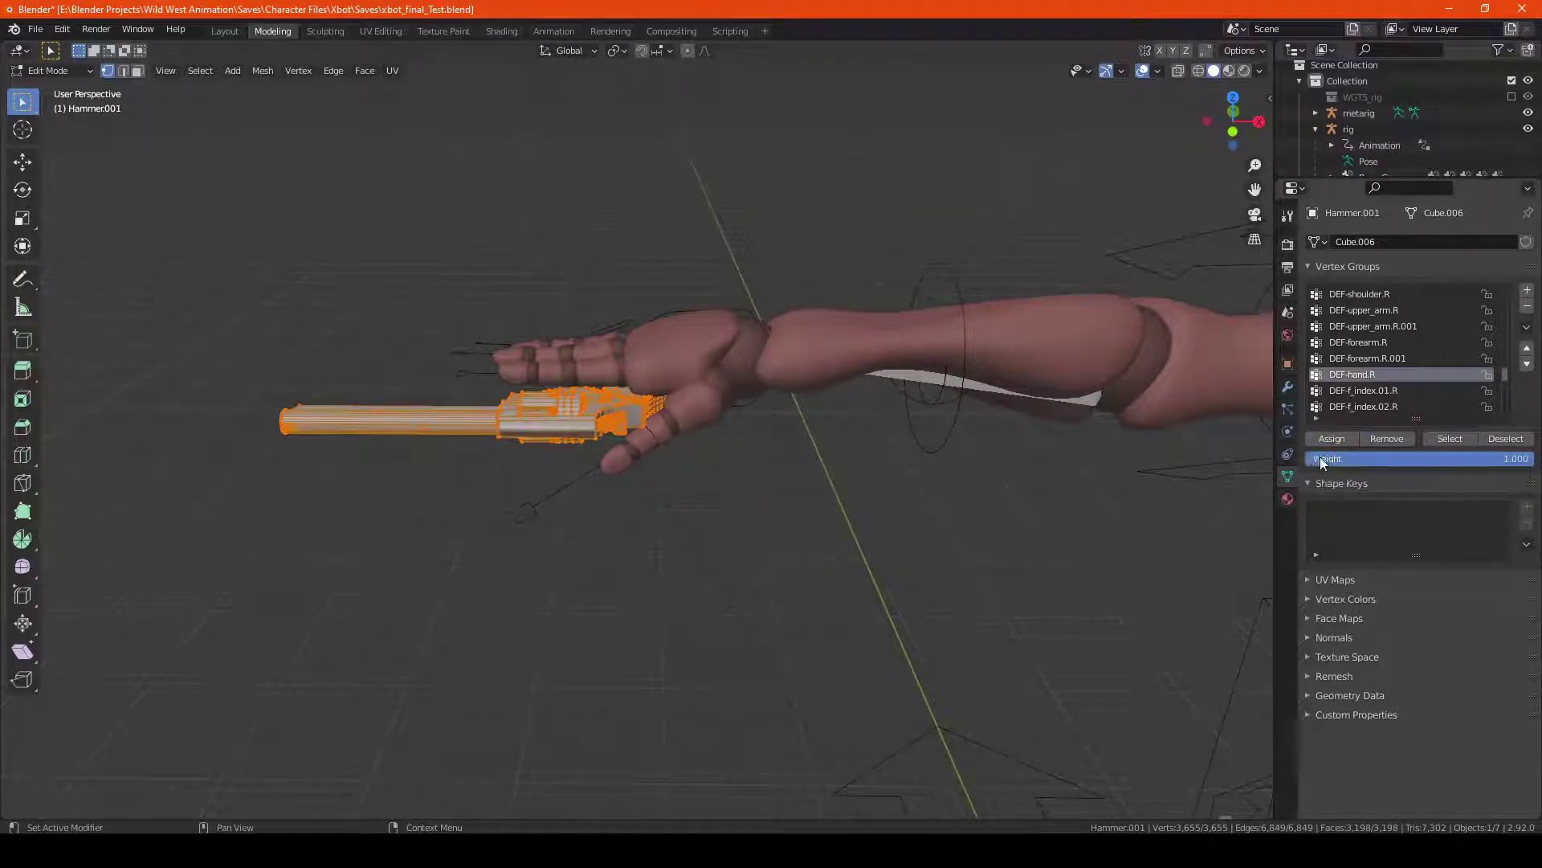
middle_drag(743, 395, 662, 332)
key(Tab)
- Test the revolver's binding by moving the rig's hand_ik.R control in Pose Mode, and undo the moves
scroll(822, 417, up, 3)
click(714, 311)
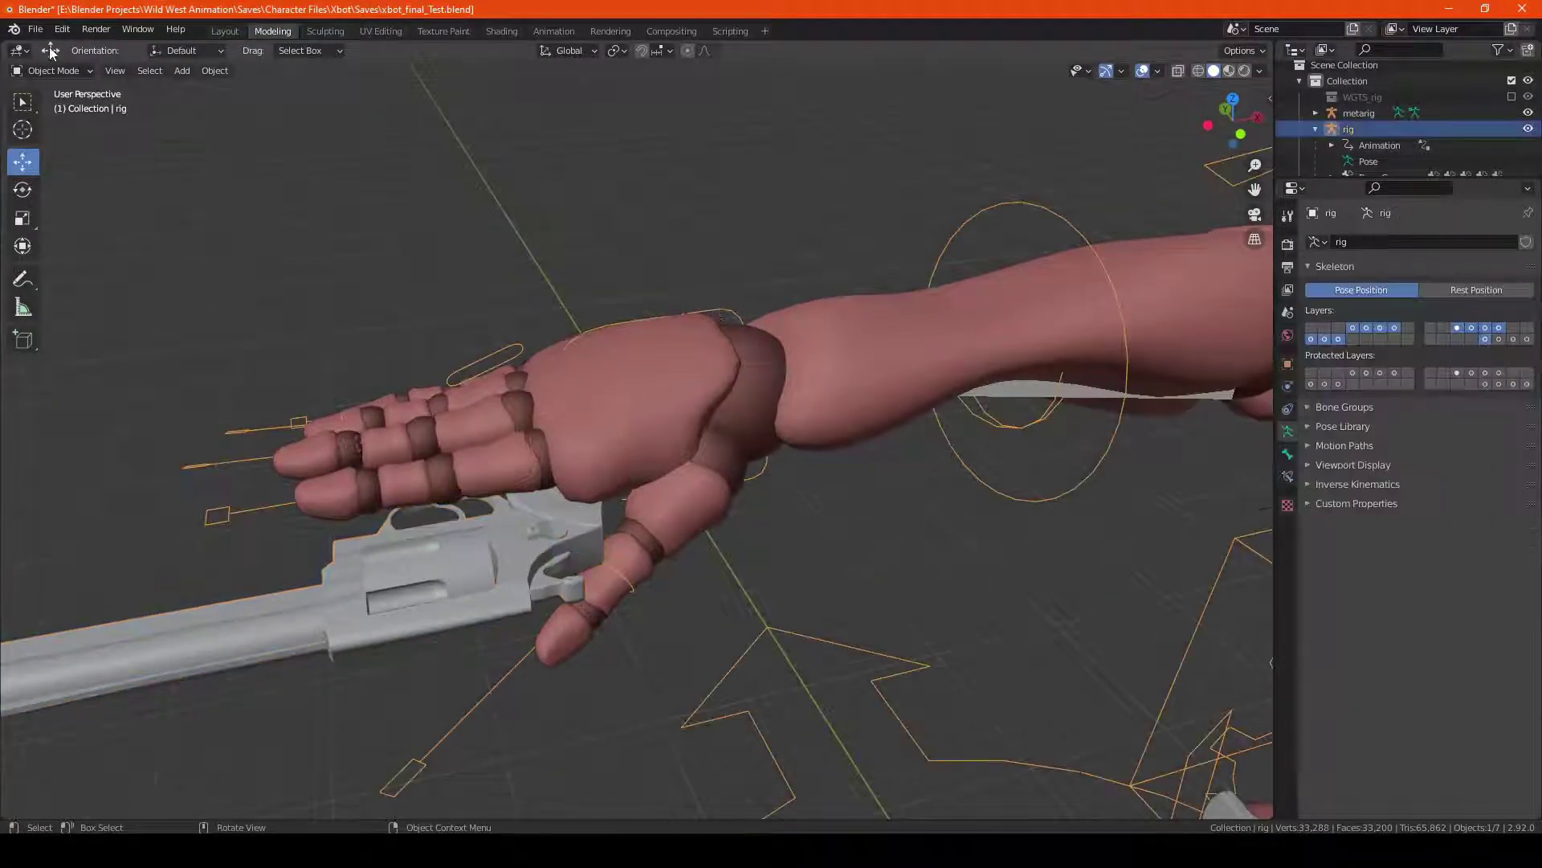
click(53, 70)
click(55, 119)
scroll(662, 410, down, 3)
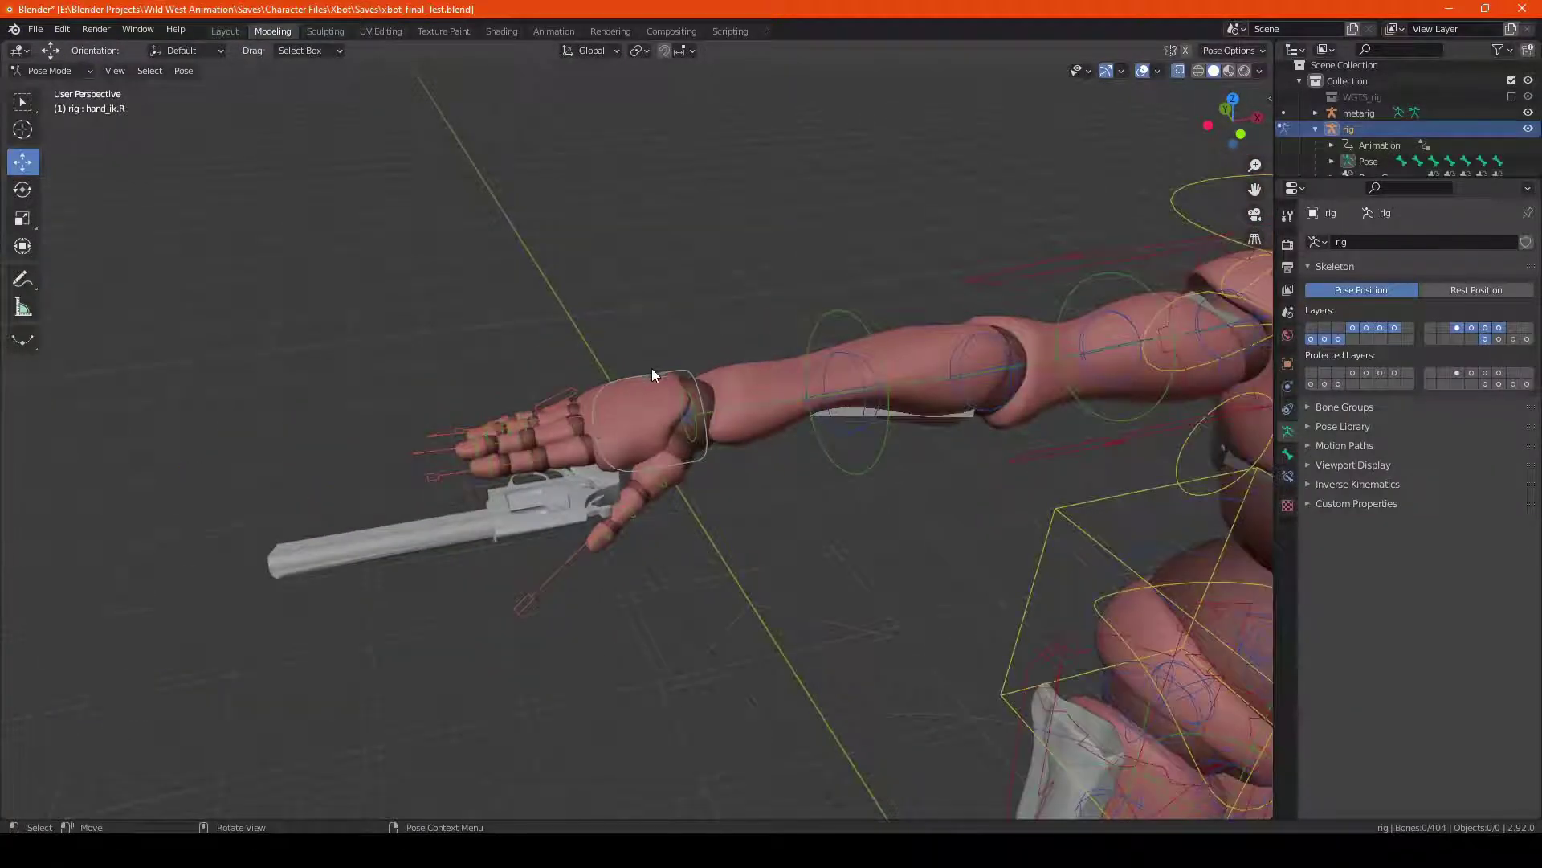
key(g)
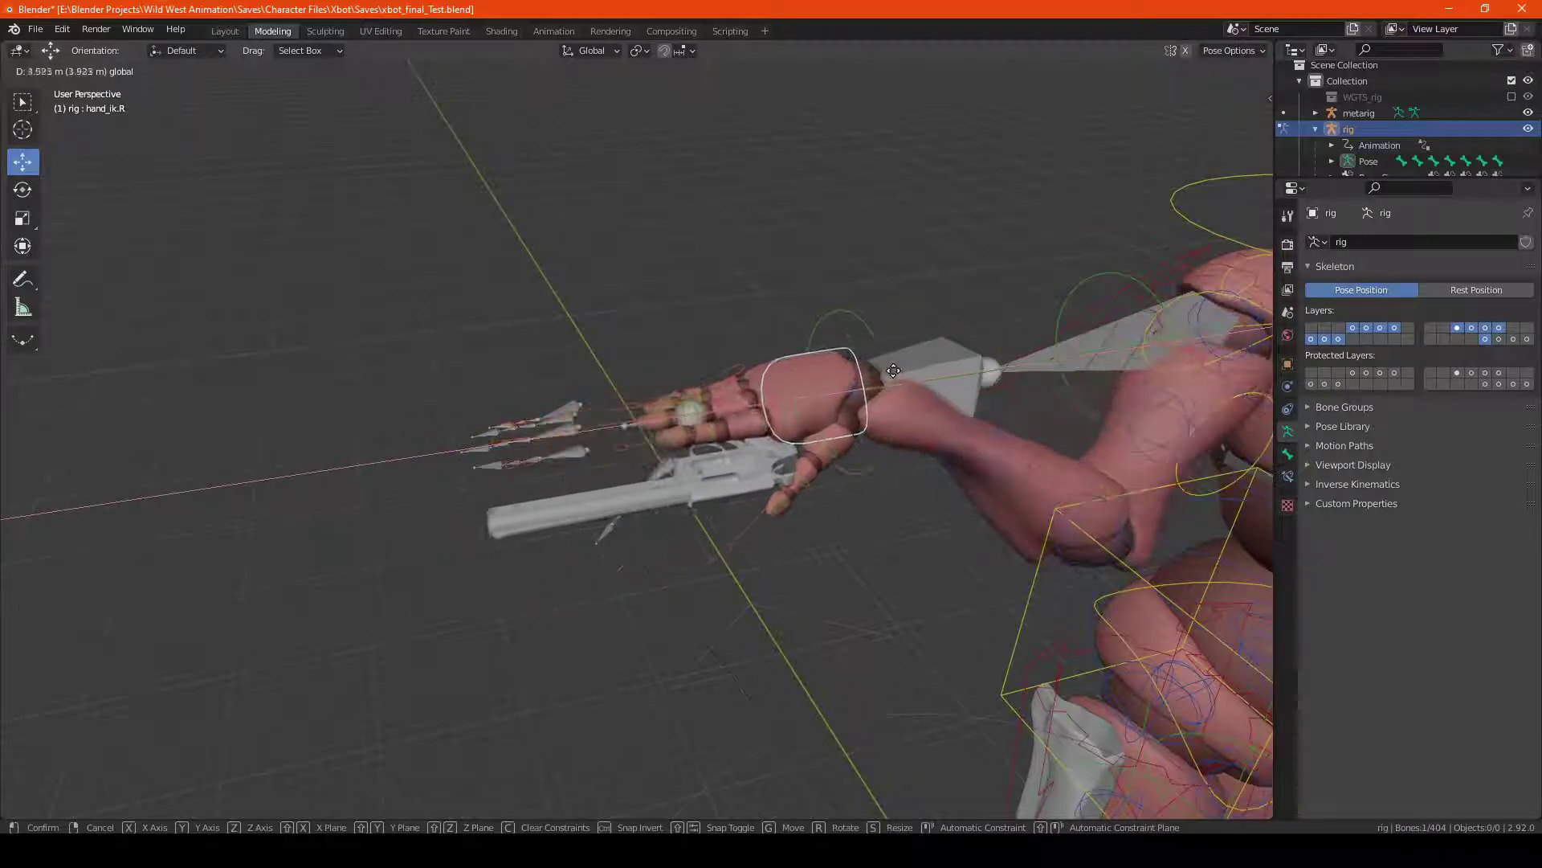
click(747, 359)
key(g)
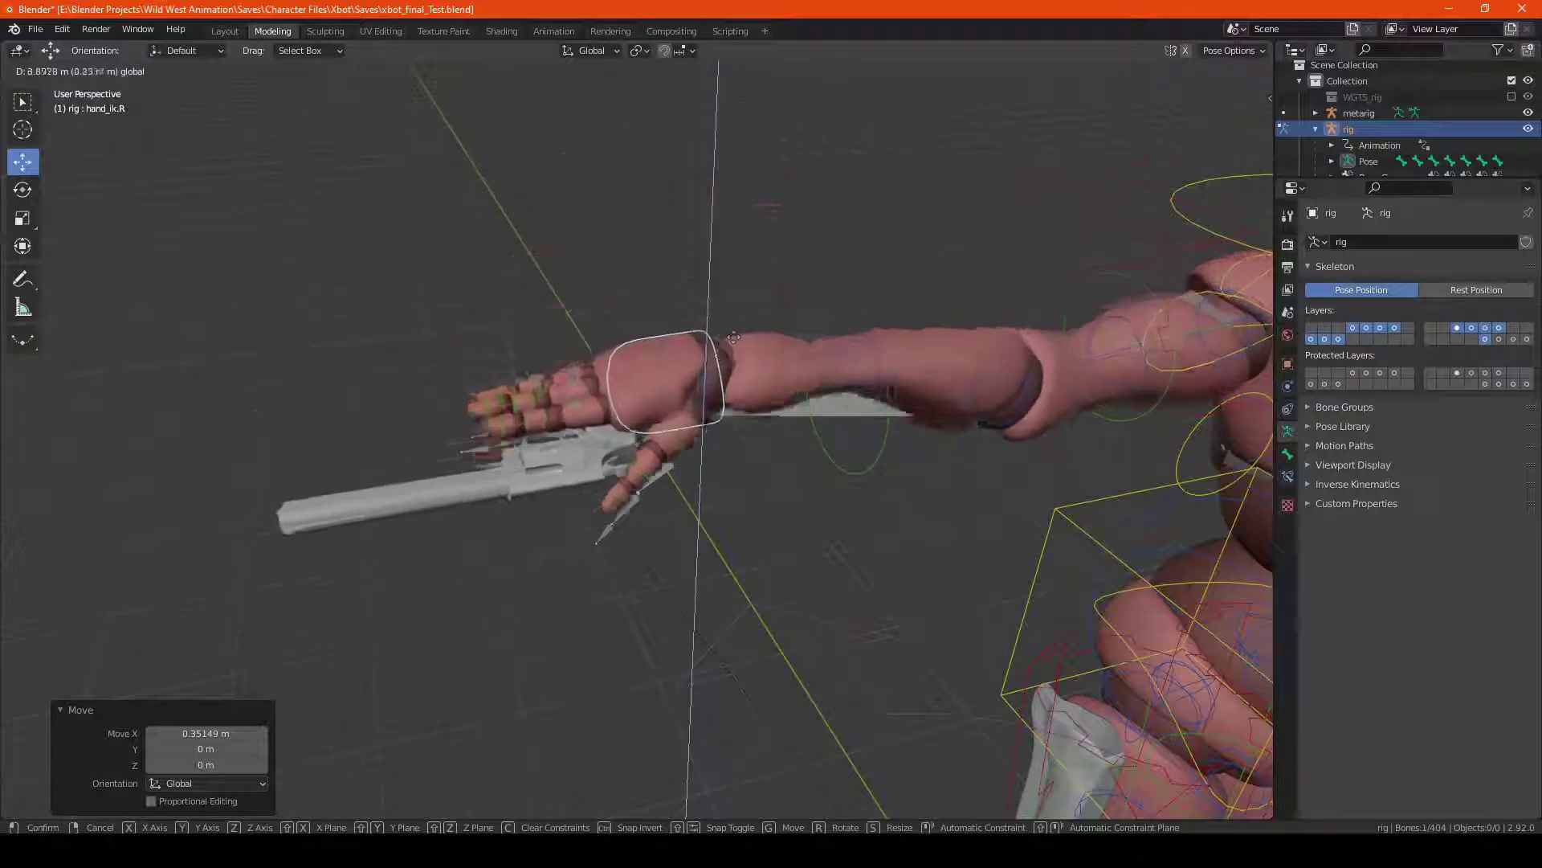
click(730, 524)
key(ctrl+z)
key(ctrl+z)
shift+middle_drag(679, 580, 726, 559)
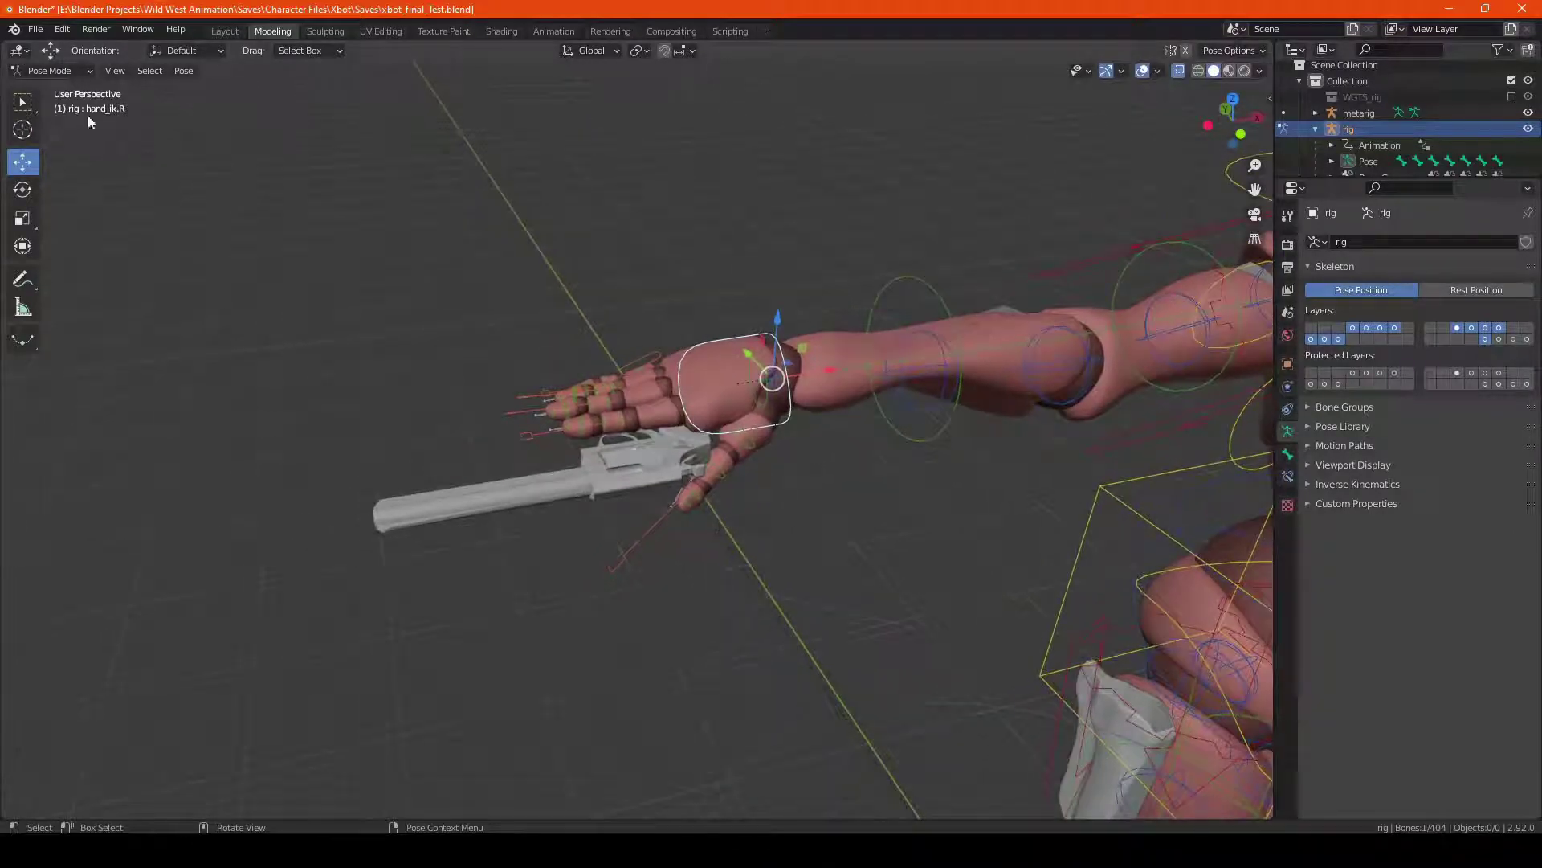
- Return to Object Mode and select the revolver to check its DEF-hand.R vertex group
click(78, 72)
click(63, 89)
click(658, 479)
shift+middle_drag(664, 503, 669, 451)
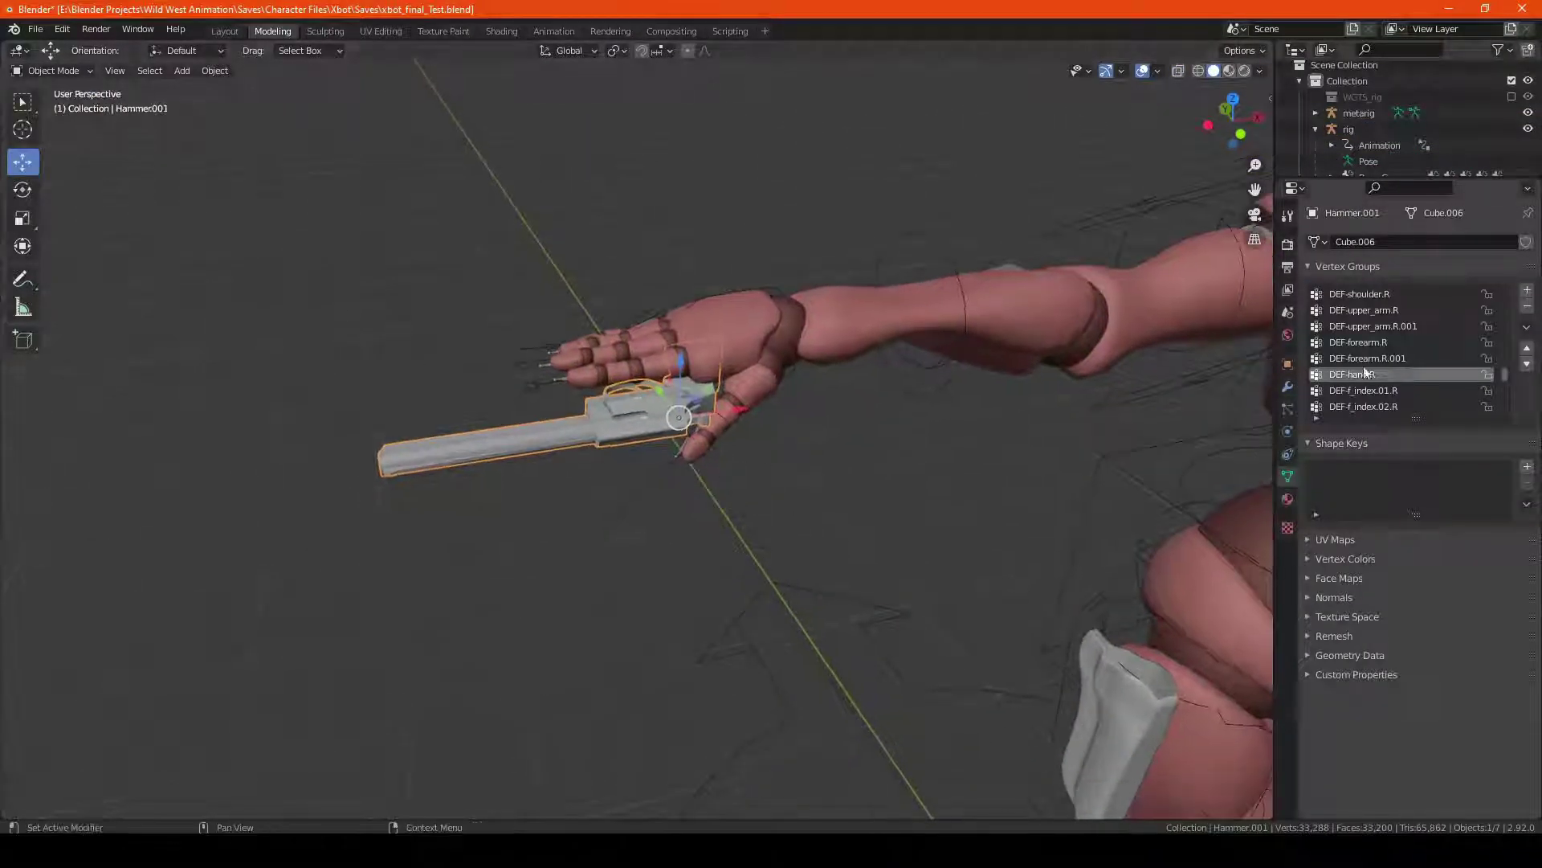
middle_drag(829, 376, 711, 429)
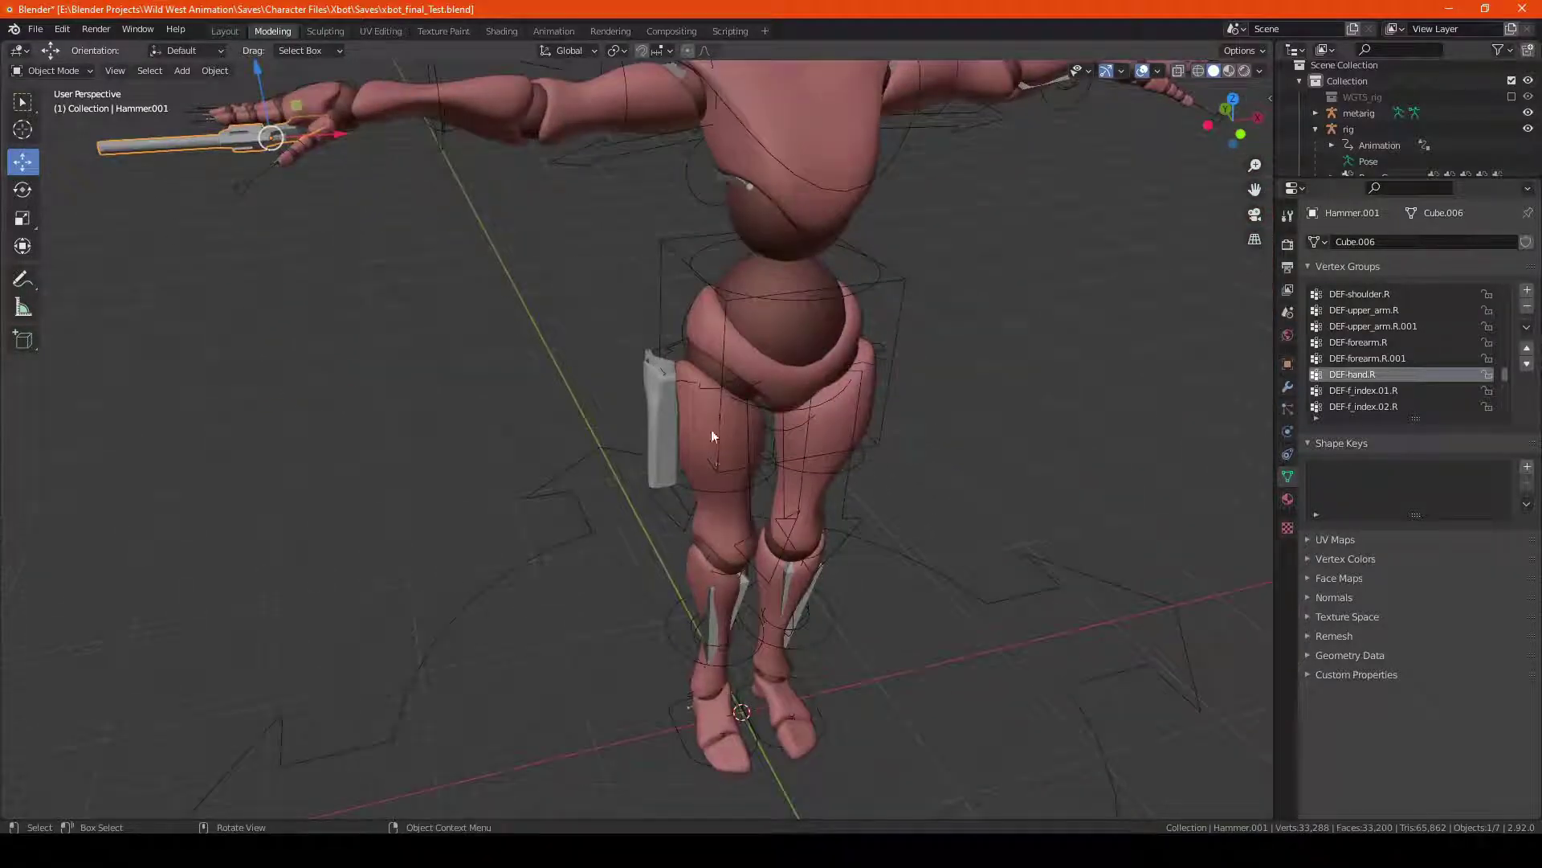
- Test the leg's influence on the revolver by rotating the rig's thigh_ik.R control in Pose Mode, and undo the rotation
click(715, 491)
click(56, 124)
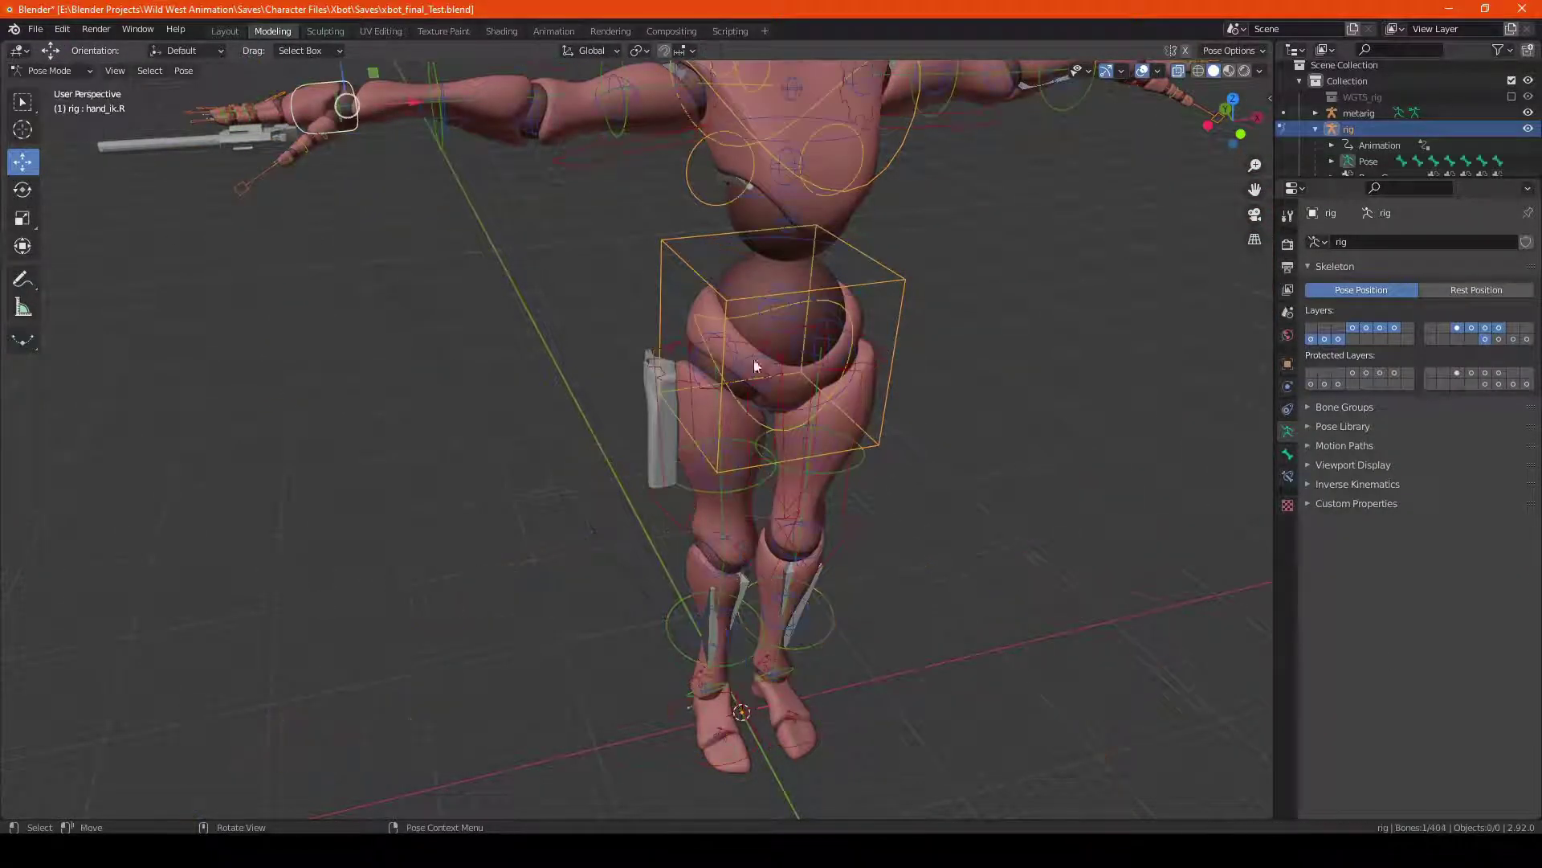
click(691, 408)
key(shift+space)
click(682, 426)
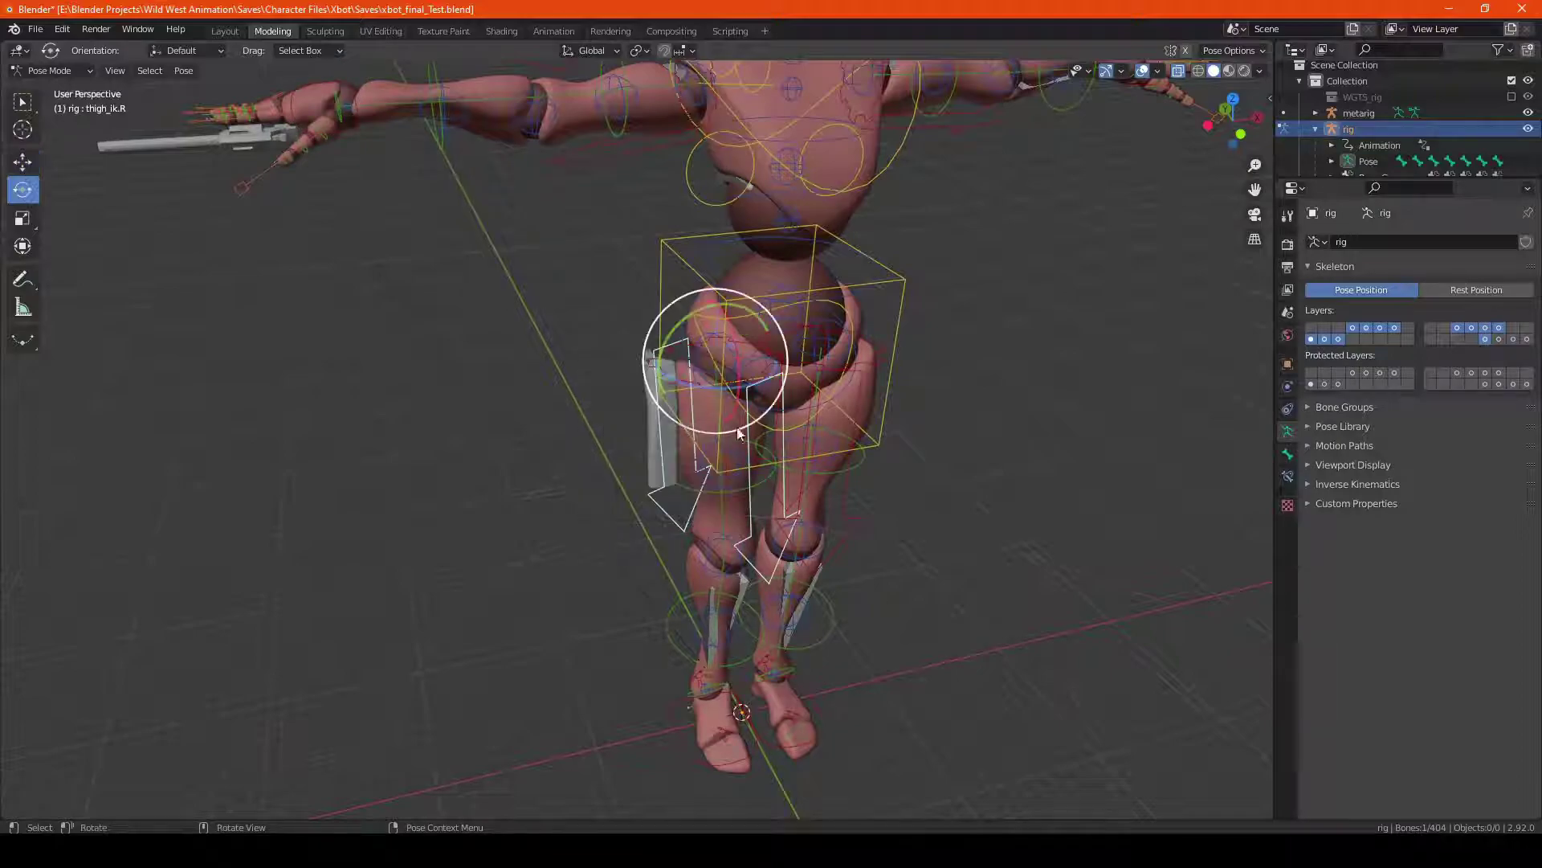
drag(730, 399, 611, 405)
shift+middle_drag(506, 414, 672, 589)
key(ctrl+z)
scroll(385, 306, up, 3)
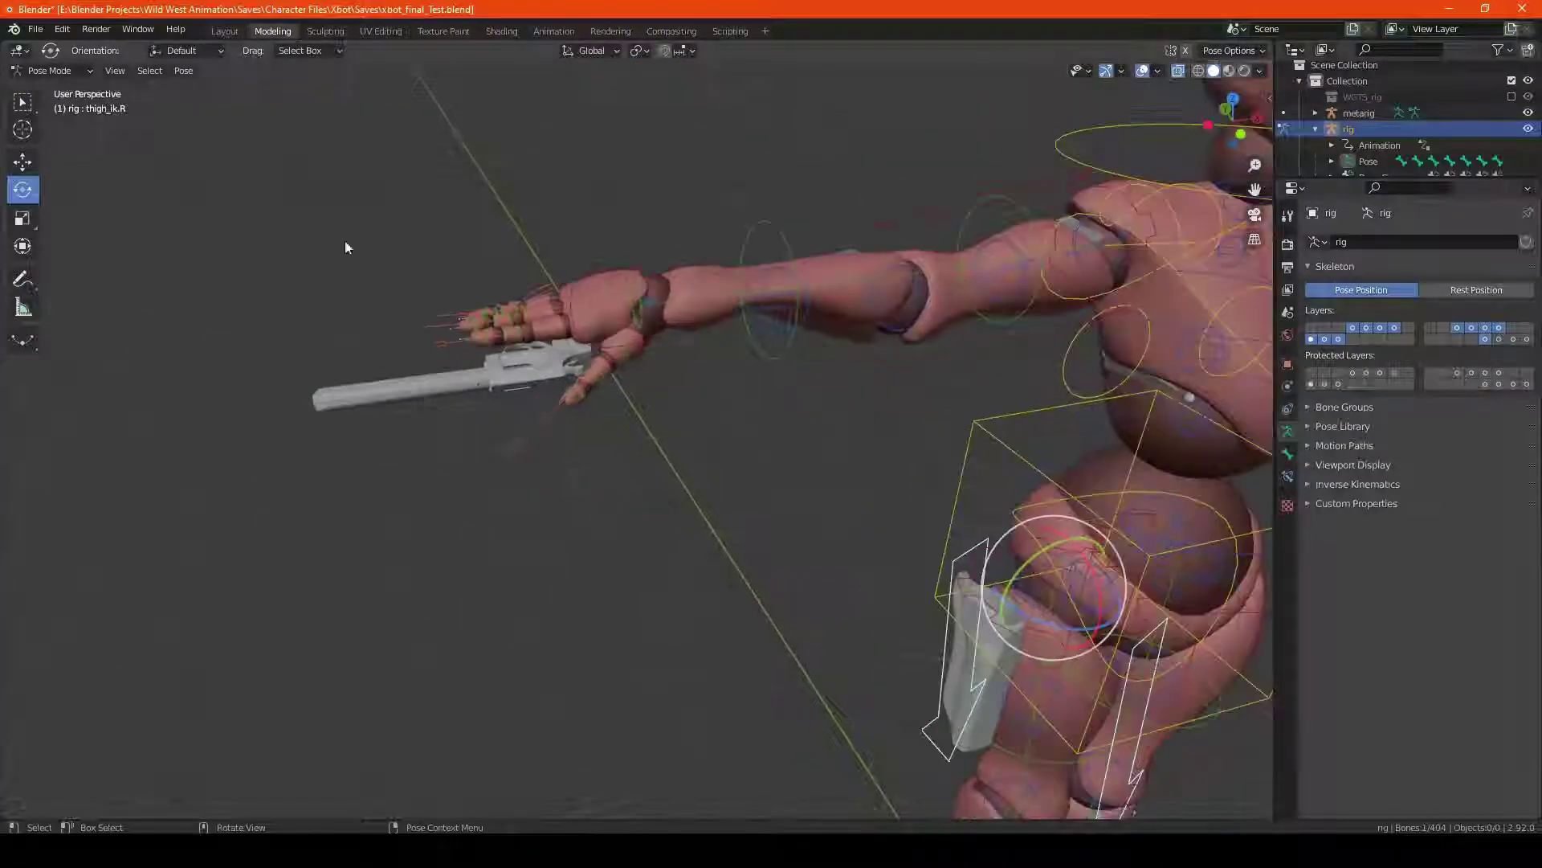
- Return the rig to Object Mode and open the revolver mesh in Edit Mode
click(50, 70)
click(55, 88)
scroll(482, 322, up, 3)
click(451, 307)
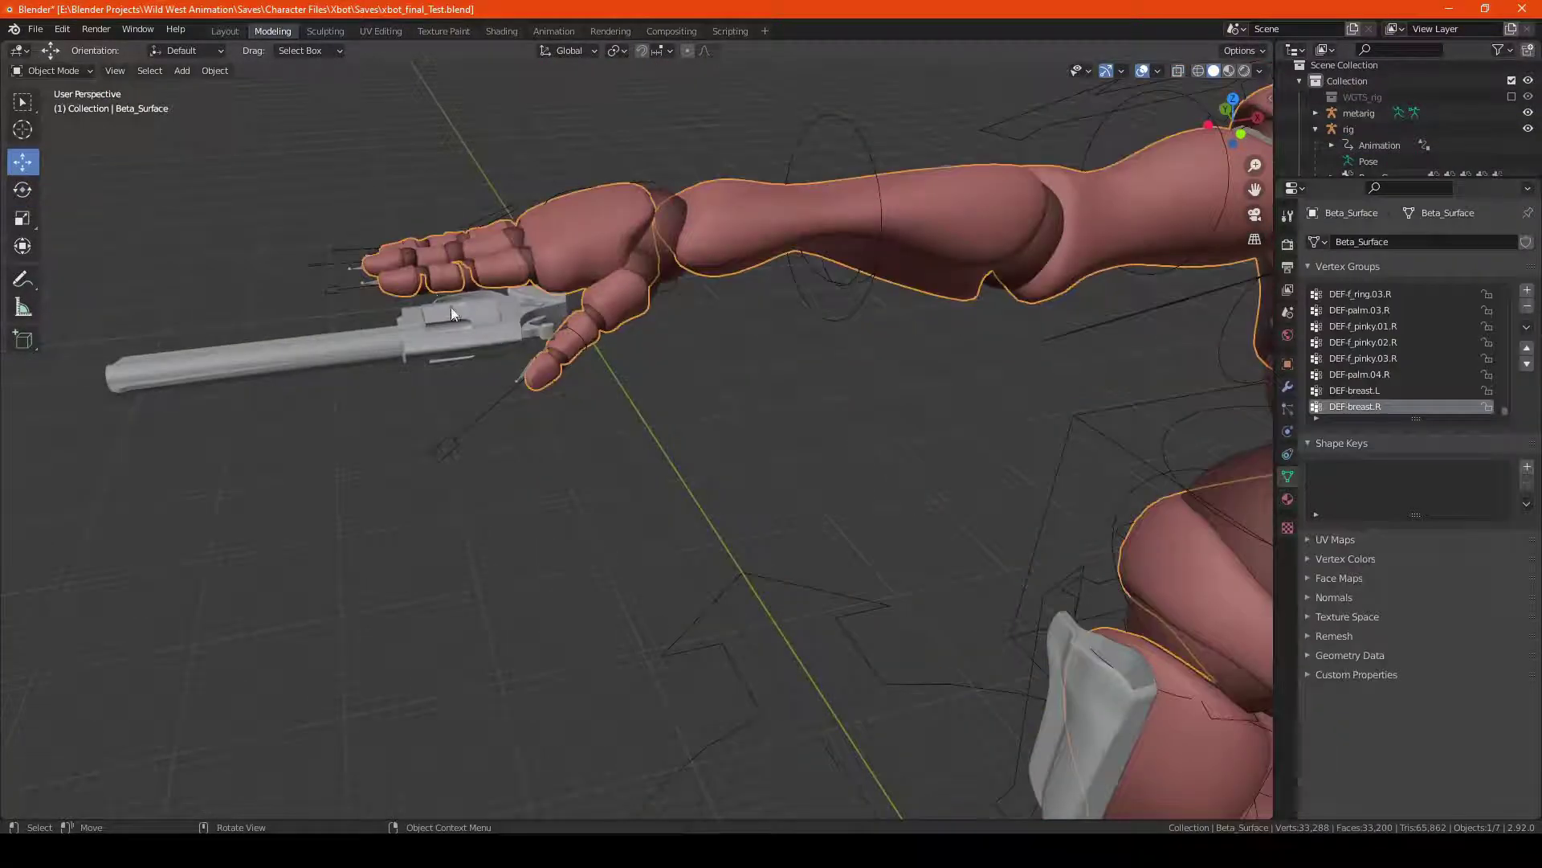
key(Tab)
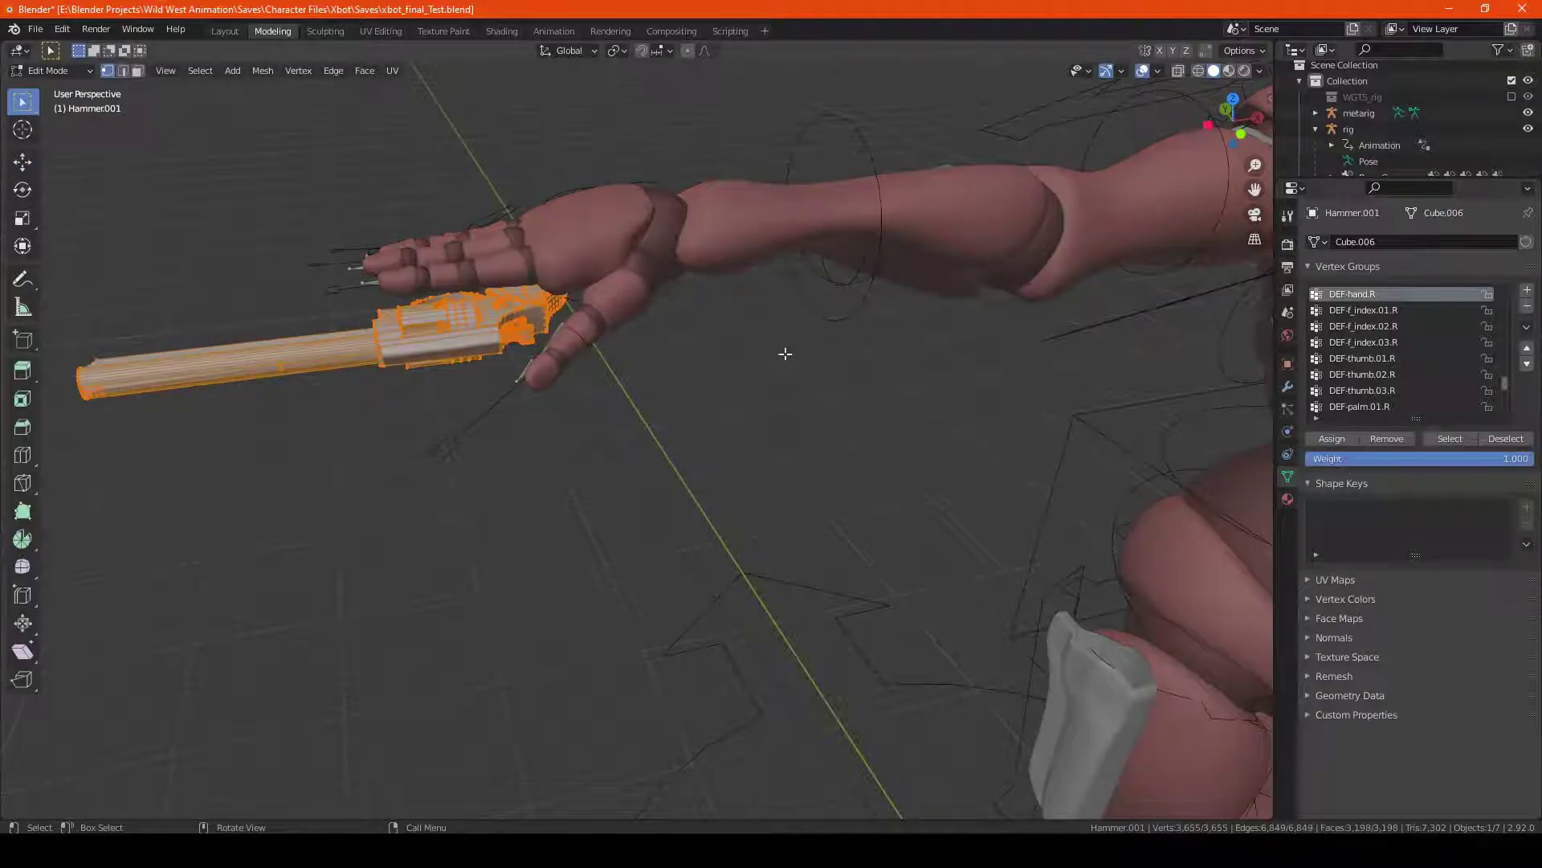
- Look through the revolver's vertex groups for those belonging to the right leg bones
scroll(1402, 346, up, 5)
shift+middle_drag(1108, 666, 880, 514)
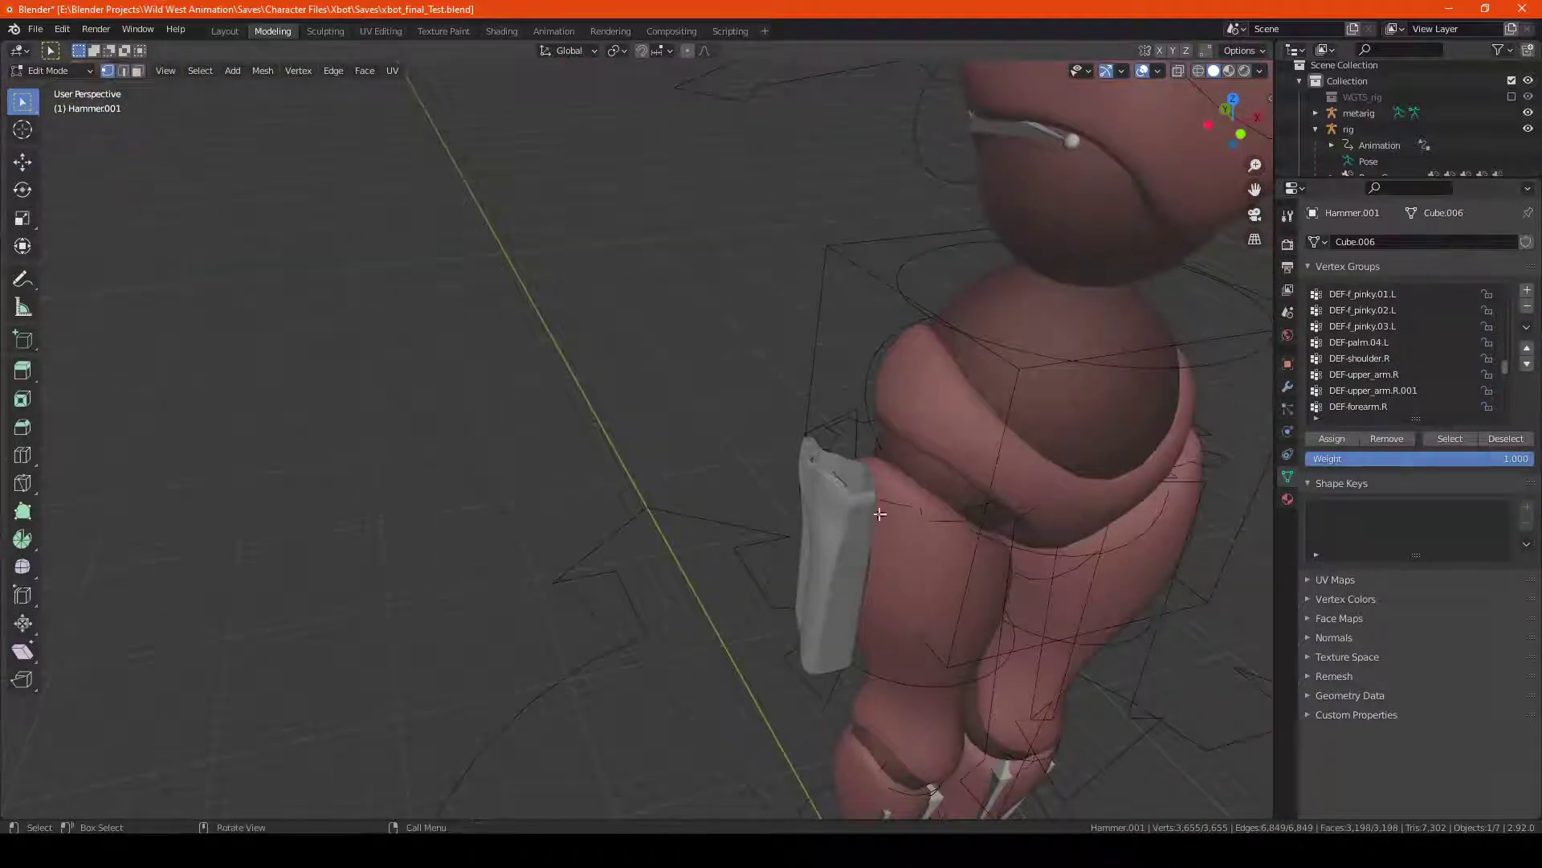
scroll(584, 653, down, 3)
click(1399, 325)
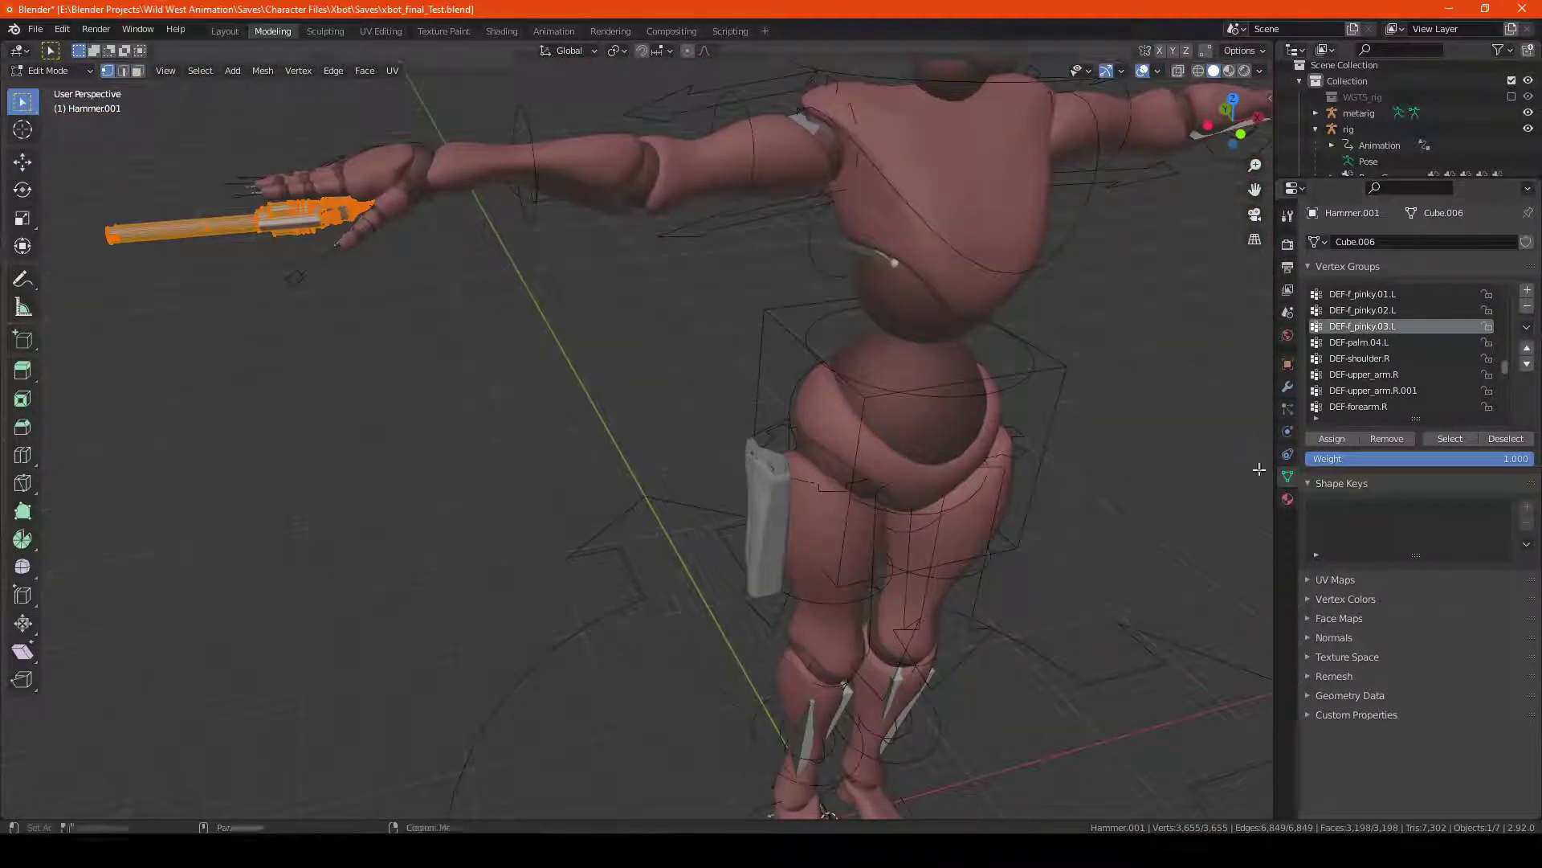
key(KP_Decimal)
scroll(1420, 341, down, 6)
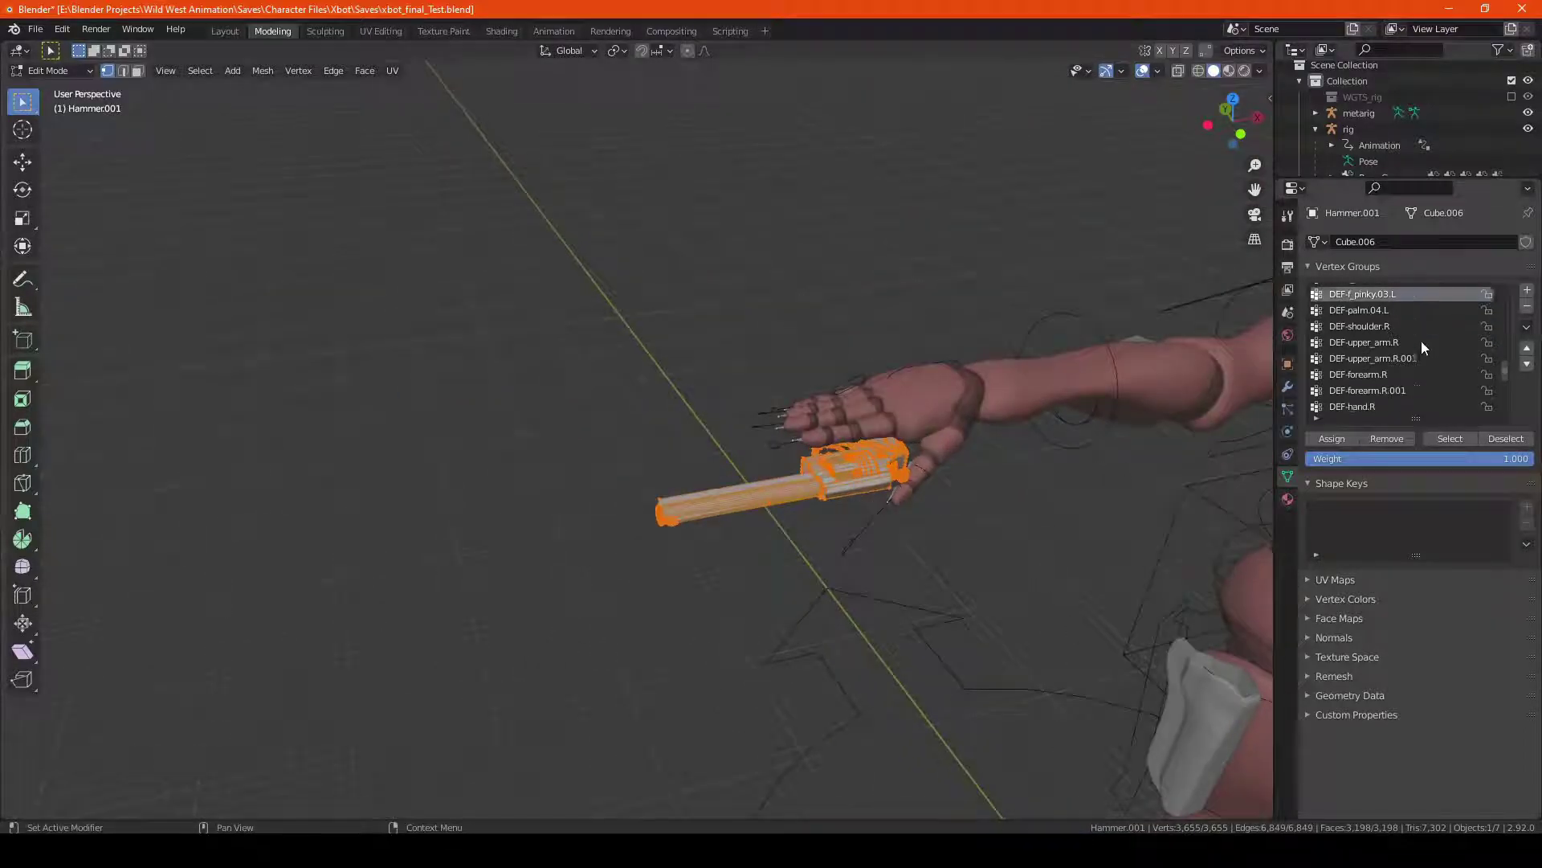
scroll(1399, 356, down, 5)
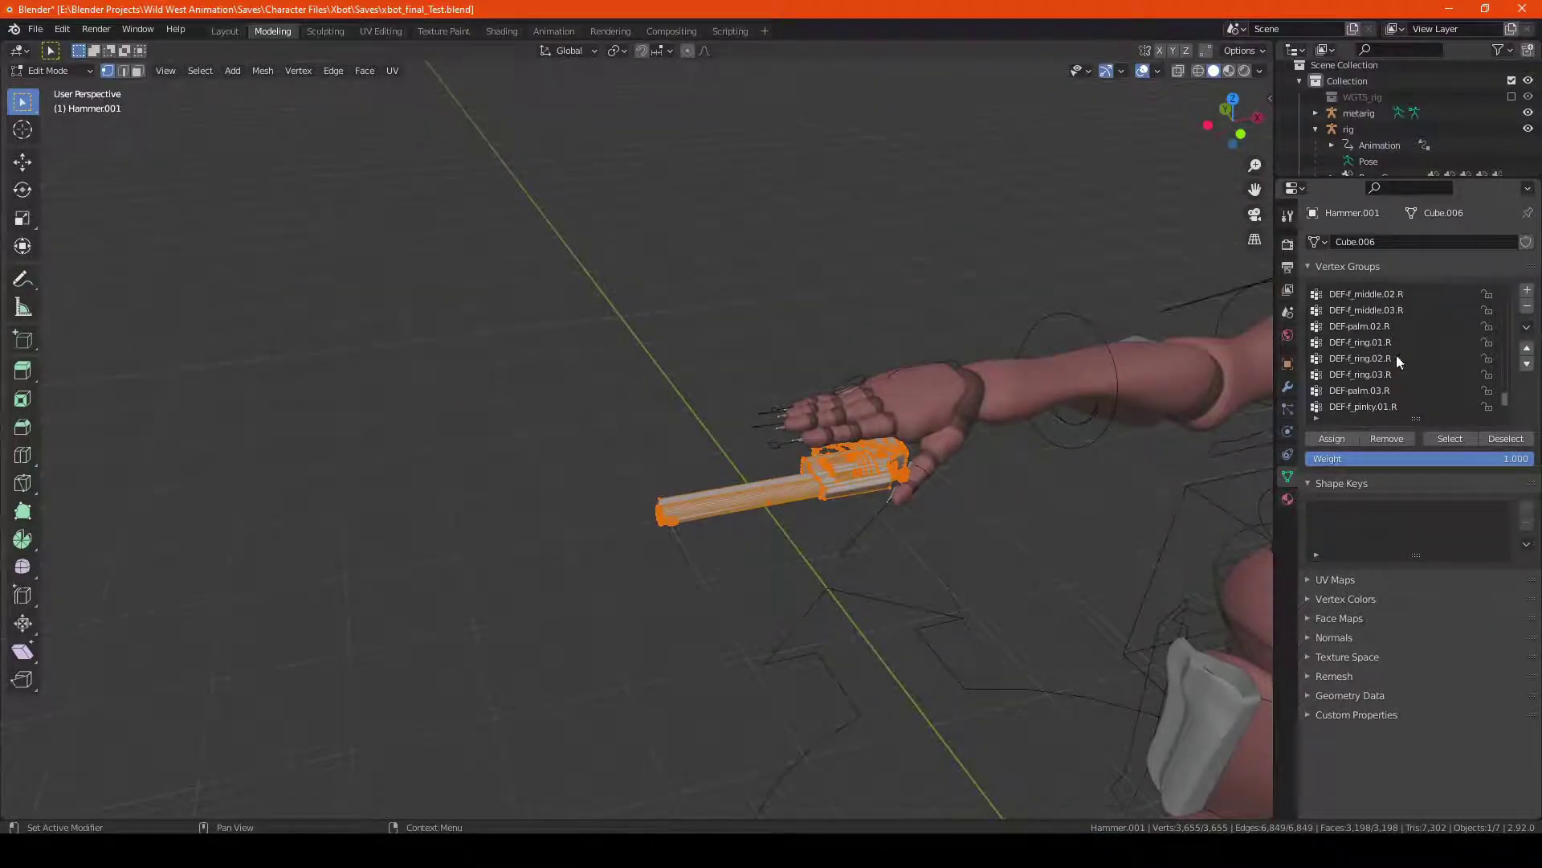
scroll(1435, 345, up, 10)
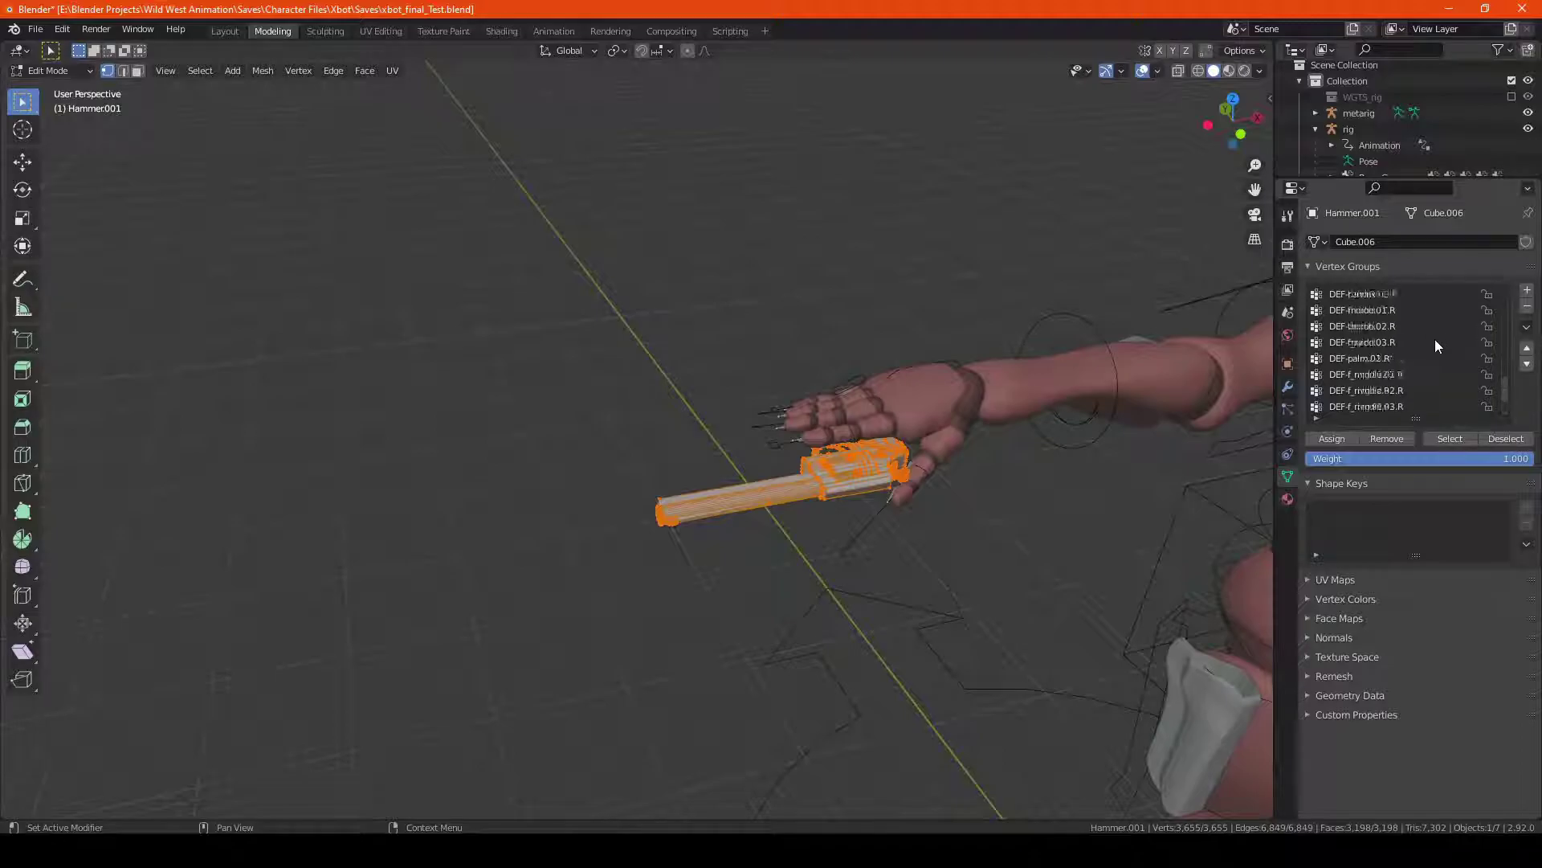
scroll(1434, 345, up, 6)
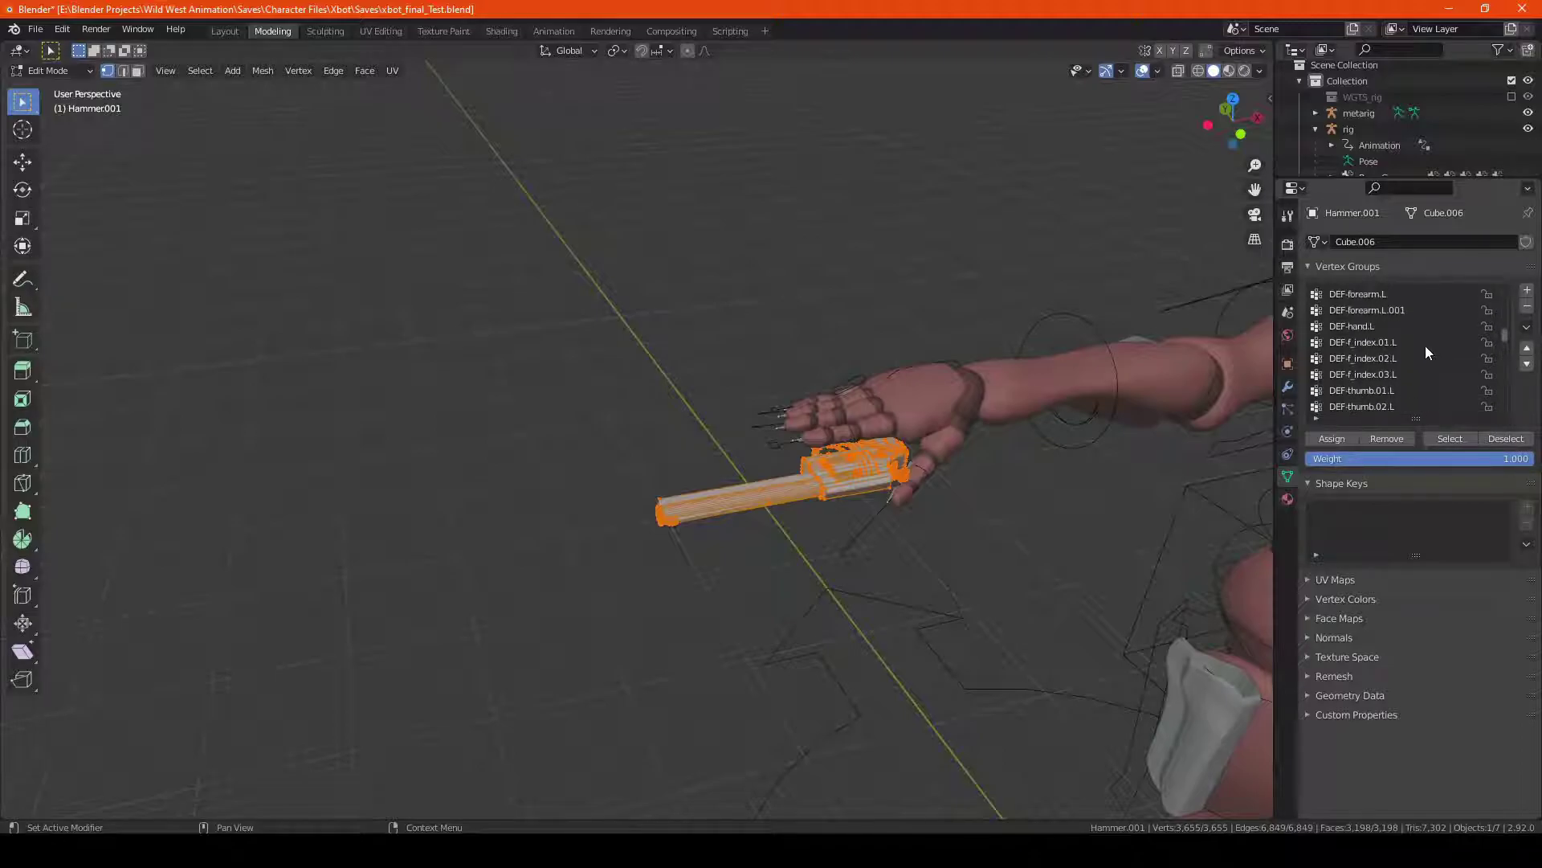
scroll(1356, 369, up, 8)
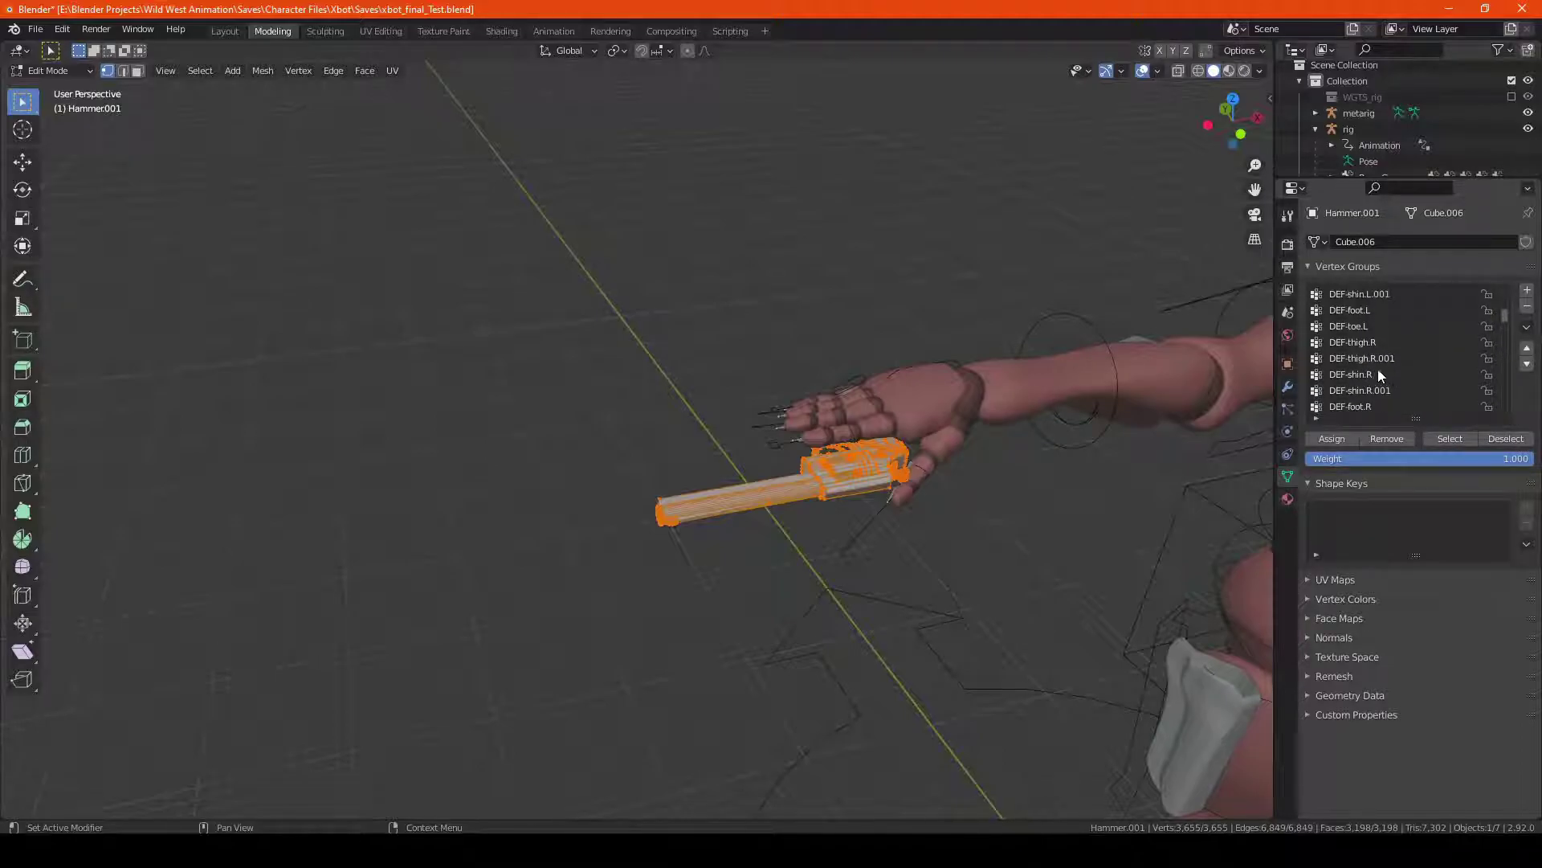
- Assign all of the revolver's vertices to the DEF-shin.R vertex group at weight 0.000
click(1385, 390)
shift+middle_drag(935, 474, 501, 310)
click(1437, 375)
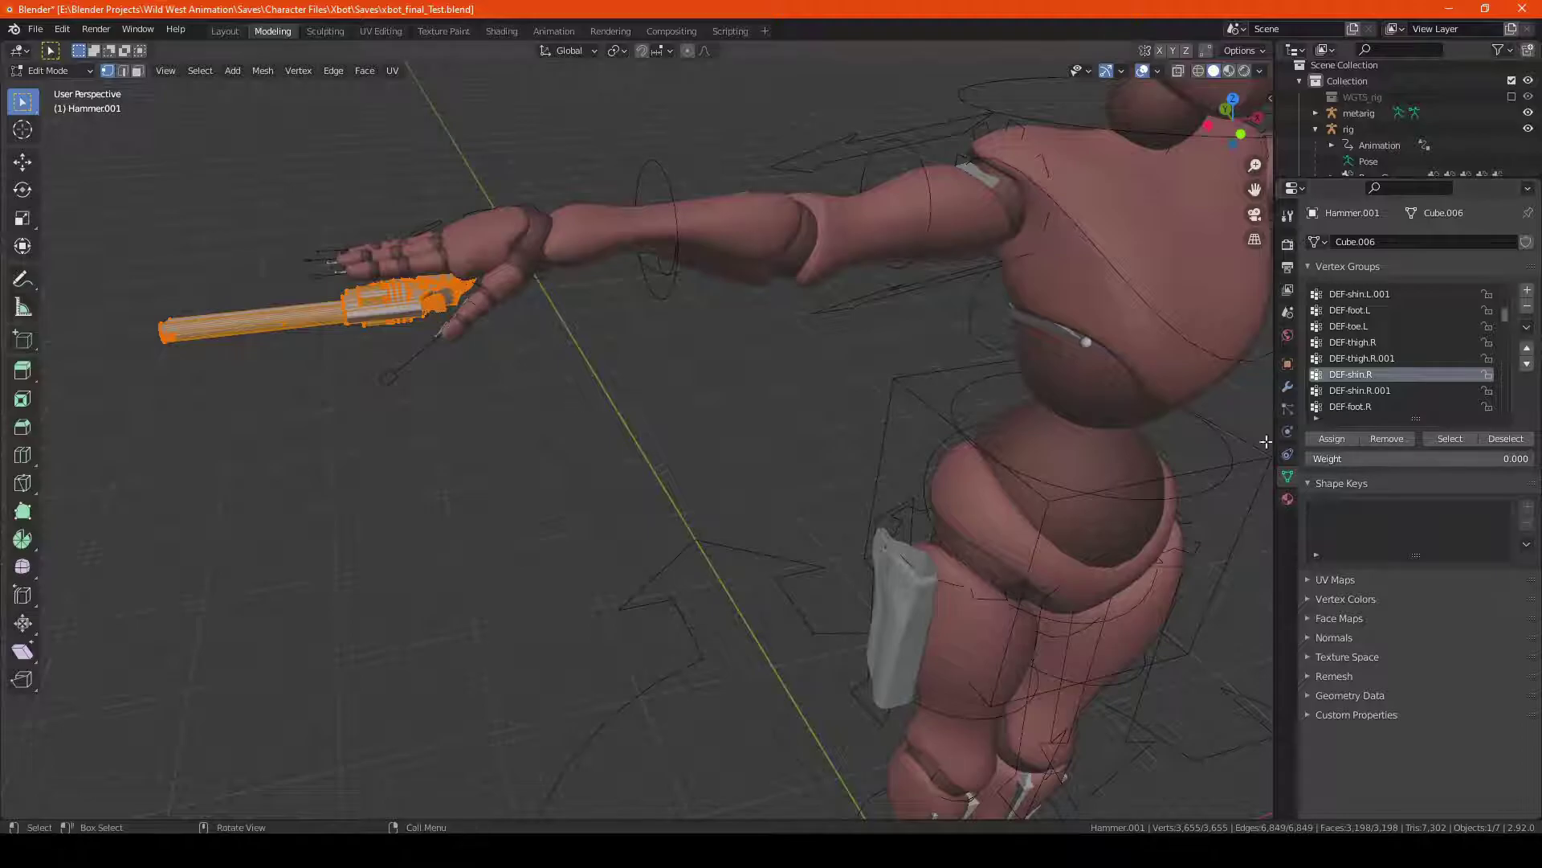
click(1329, 439)
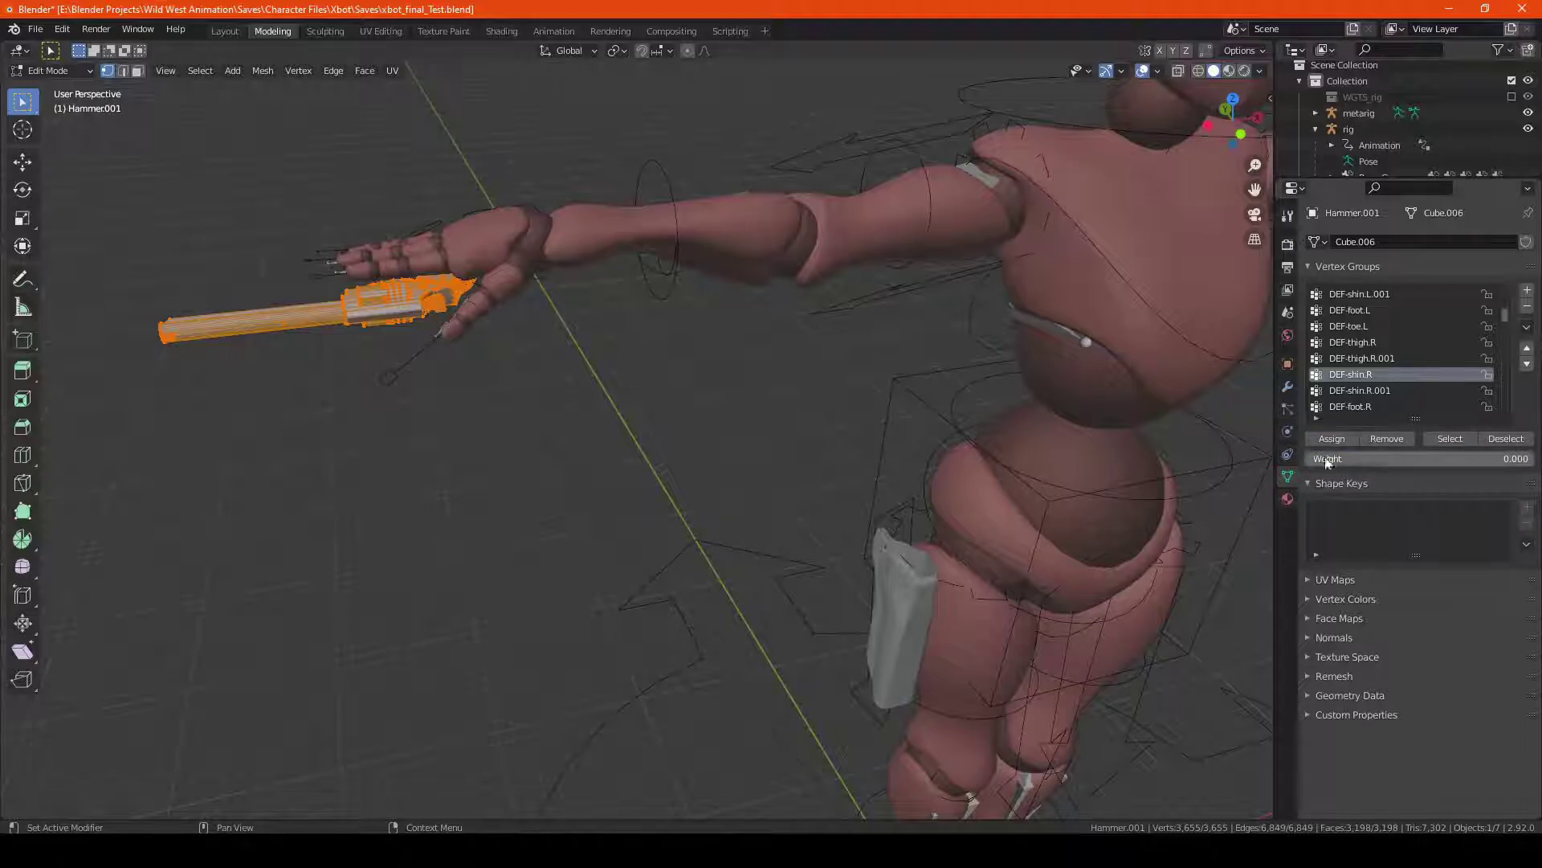
- Leave Edit Mode and deselect the revolver, with the whole upper body in view
key(Tab)
scroll(887, 517, down, 3)
middle_drag(887, 511, 855, 527)
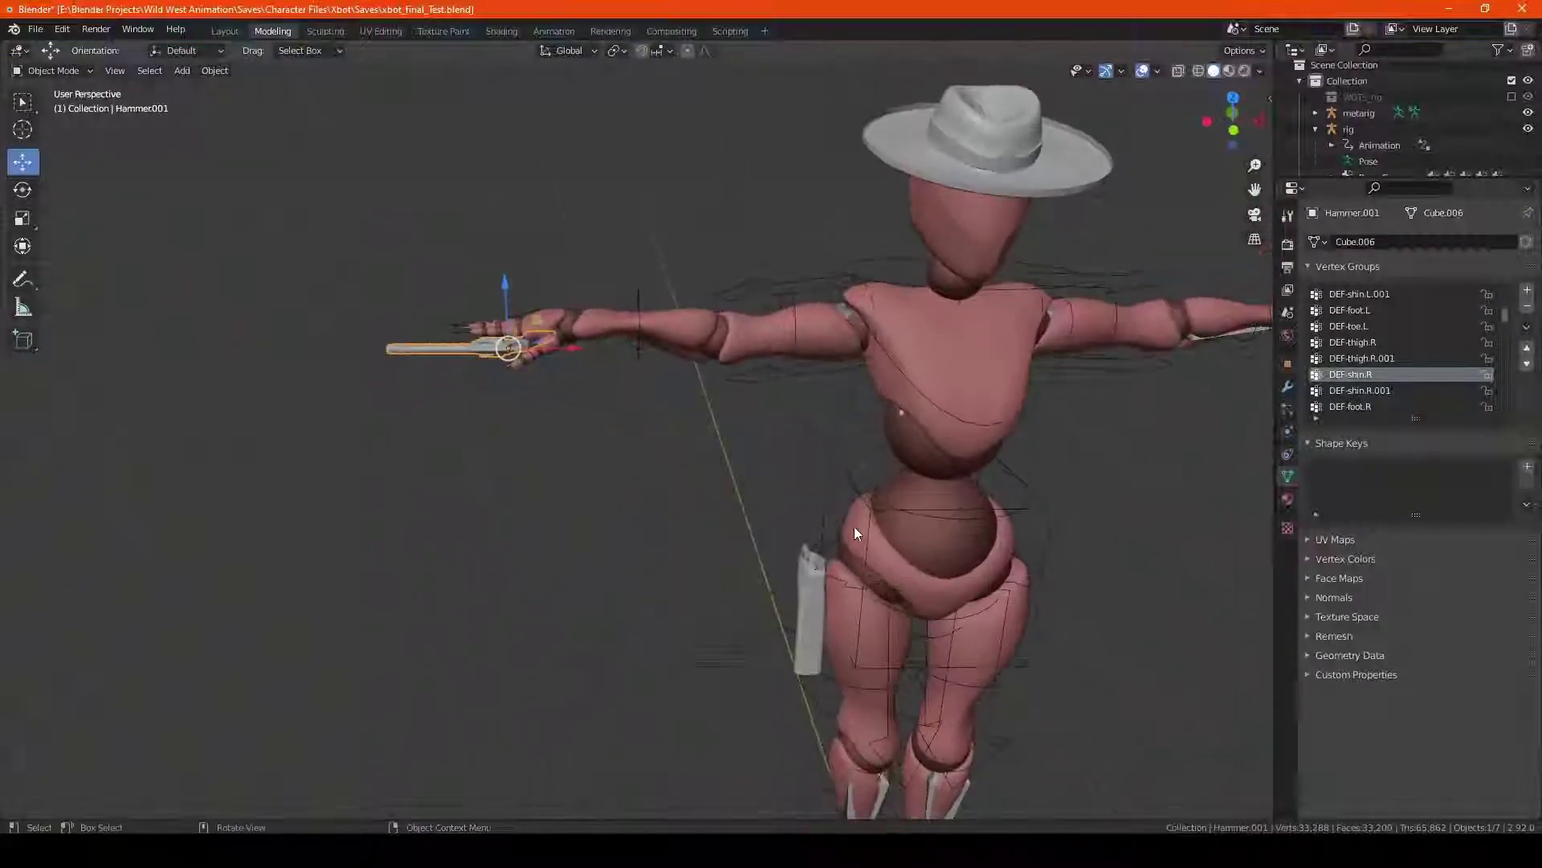
click(711, 487)
middle_drag(880, 453, 831, 446)
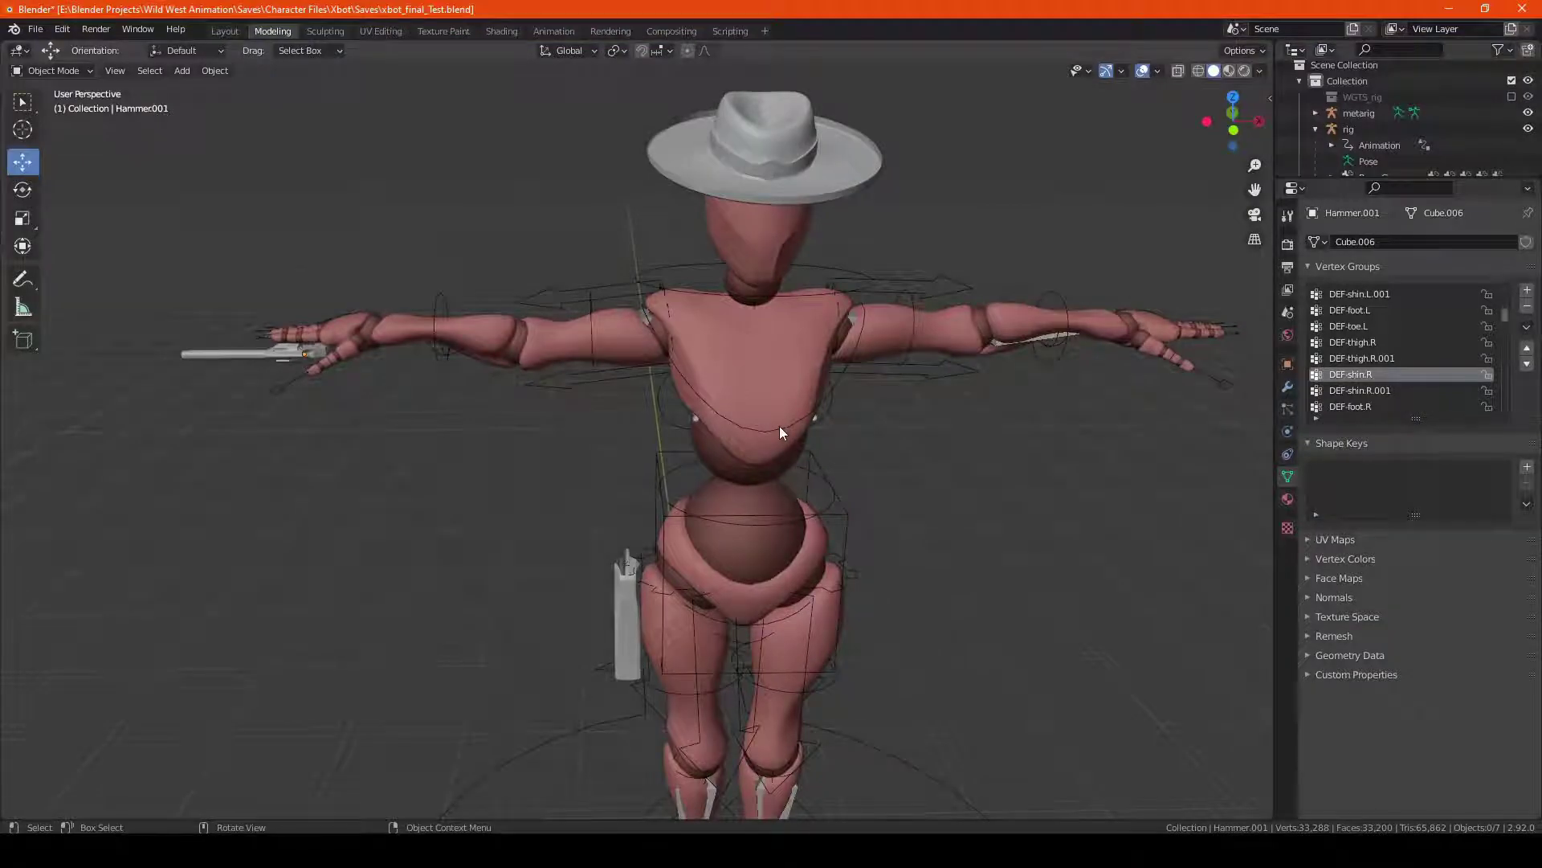